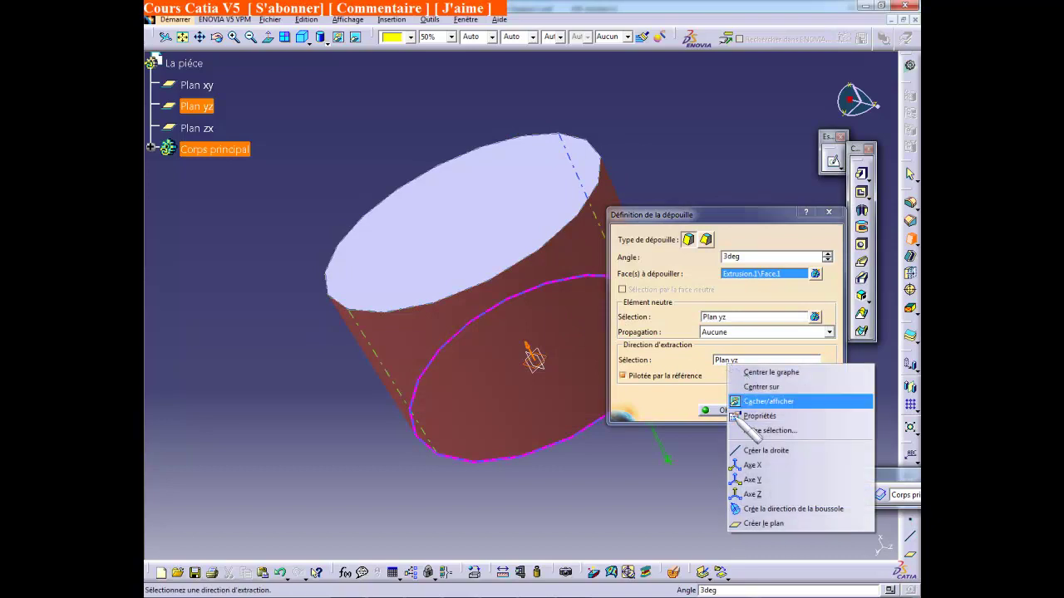
Set the X axis as the 3° draft's pulling direction and preview the draft on the cylinder's side face
{"action": "left_click", "coordinate": [755, 468]}
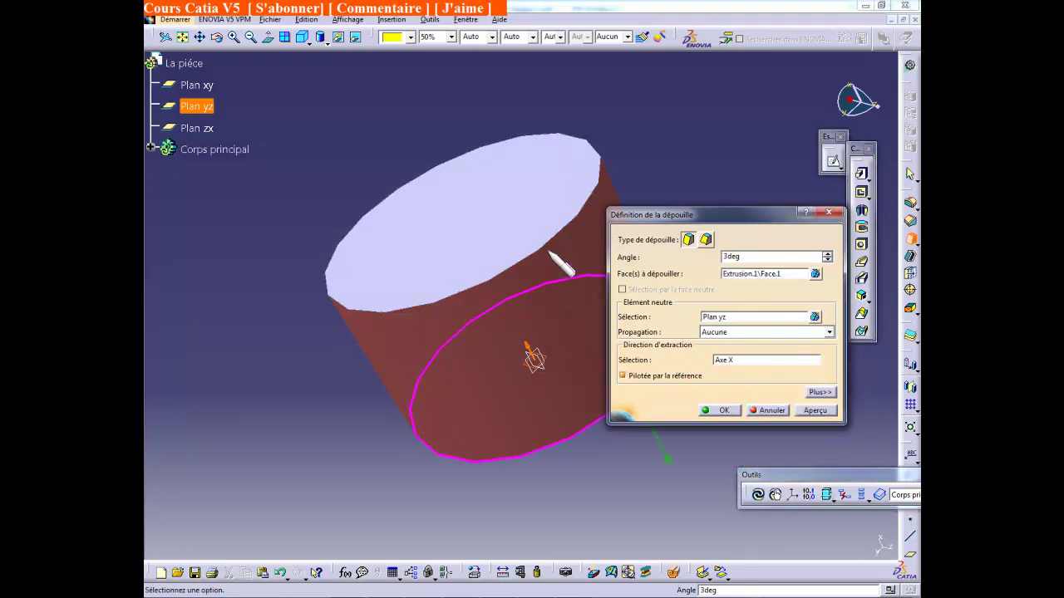
{"action": "left_click", "coordinate": [805, 412]}
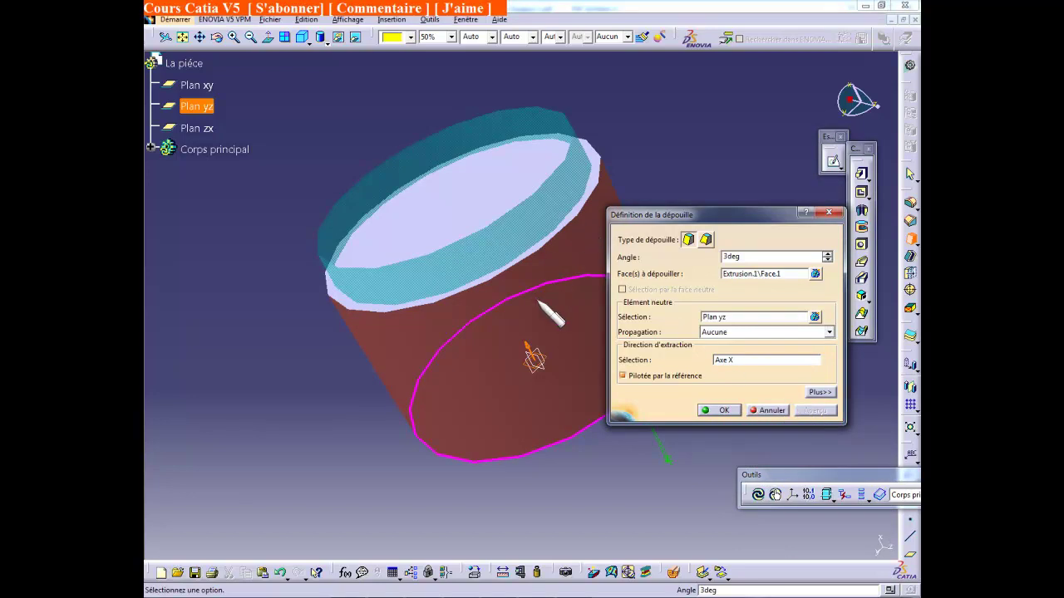
{"action": "middle_click_drag", "start_coordinate": [586, 324], "coordinate": [497, 420]}
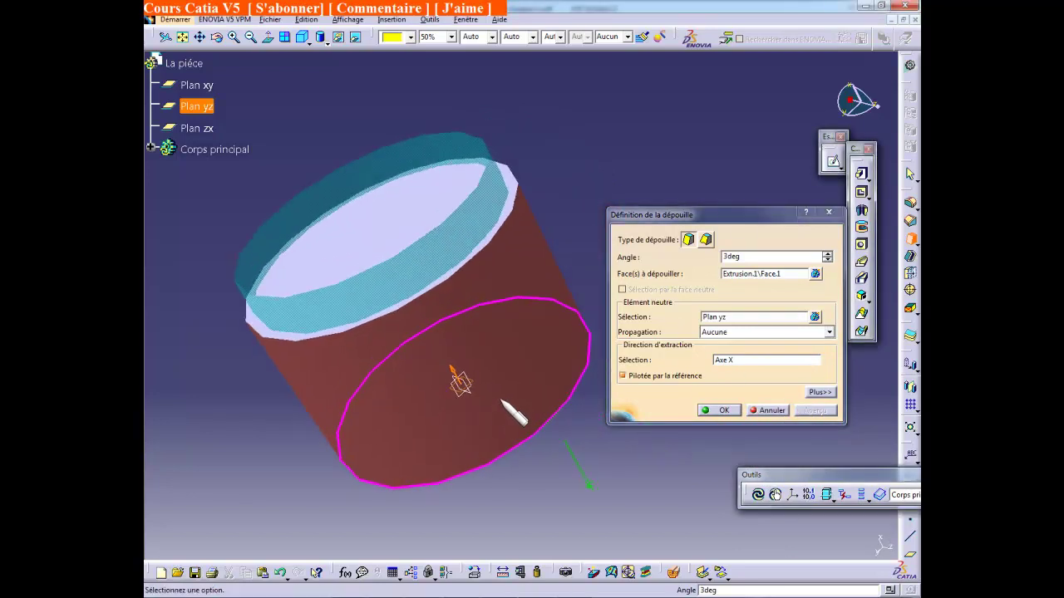
{"action": "key", "text": "alt+Tab"}
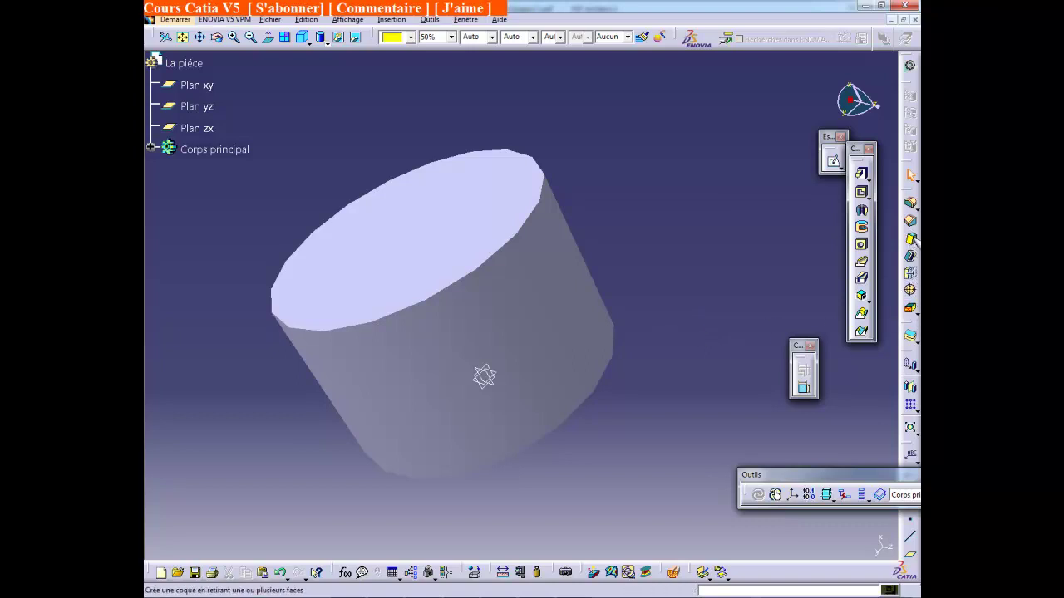
Start a 3° draft with the X axis as pulling direction and the YZ plane as neutral element
{"action": "left_click", "coordinate": [911, 239]}
{"action": "type", "text": "3deg"}
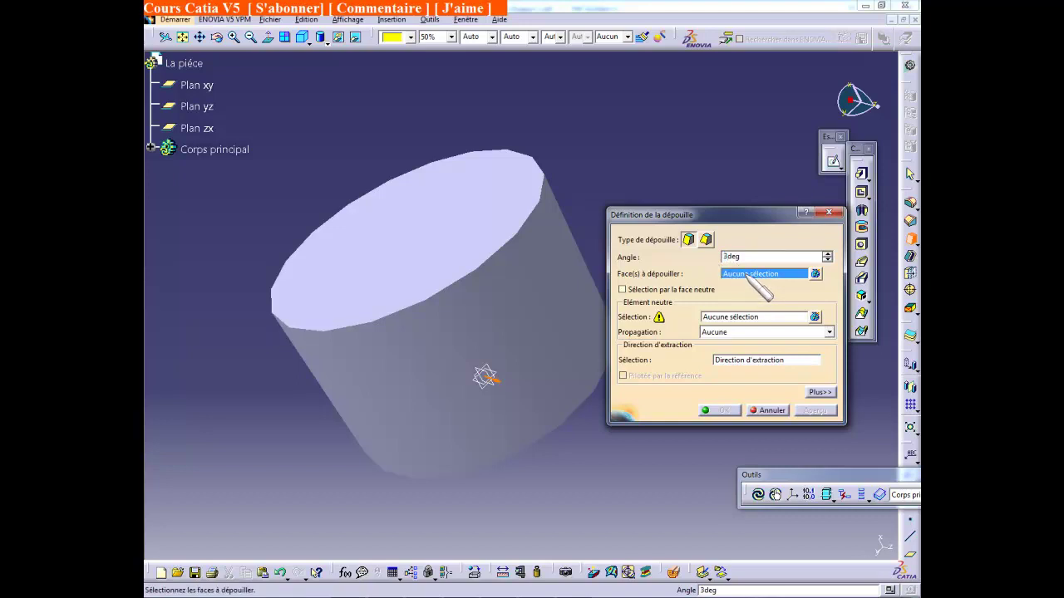
{"action": "left_click", "coordinate": [751, 362]}
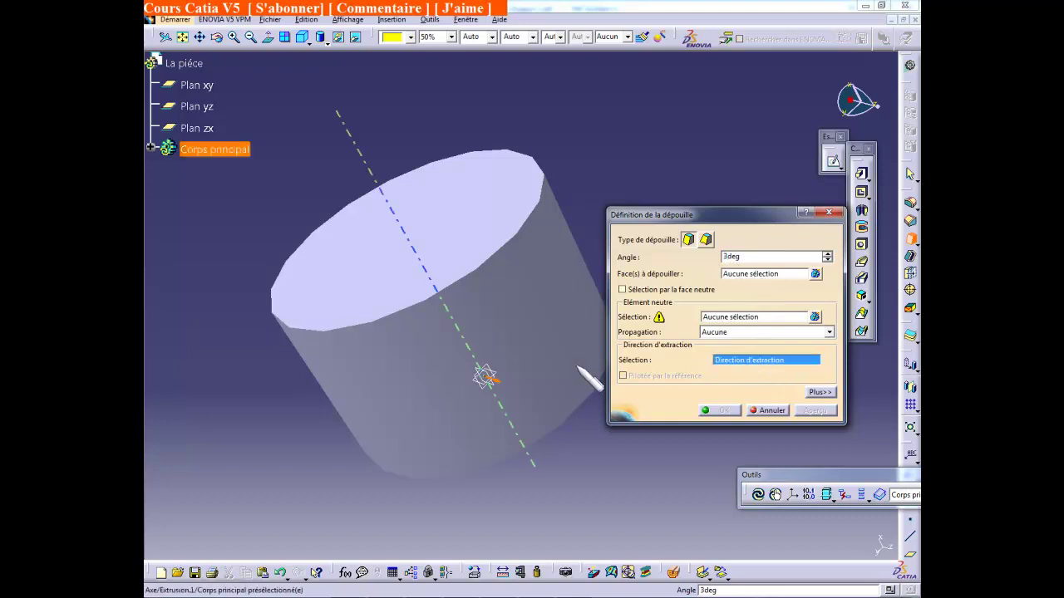
{"action": "right_click", "coordinate": [746, 363]}
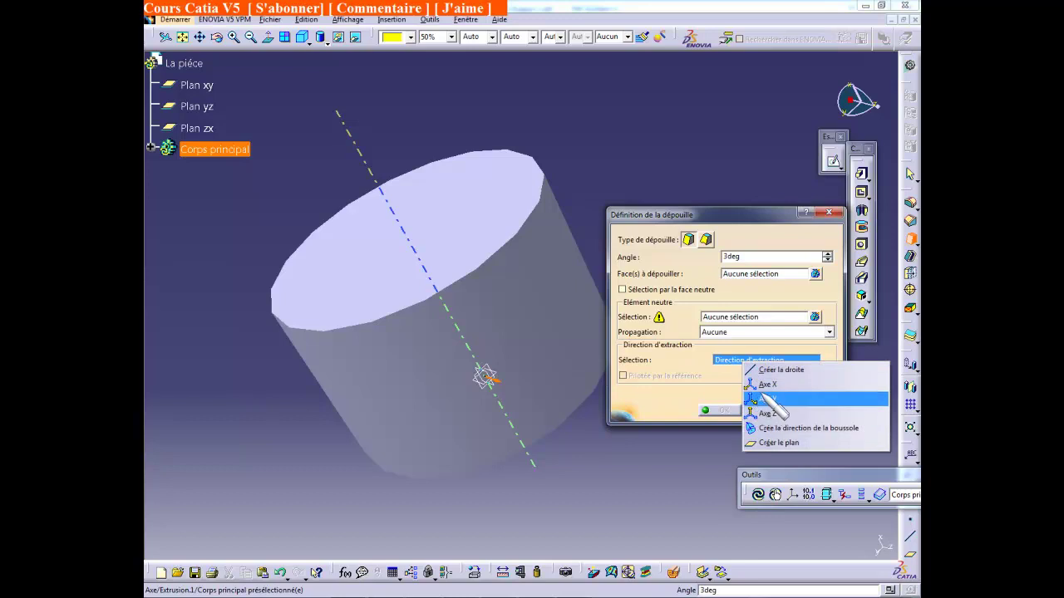
{"action": "left_click", "coordinate": [770, 386]}
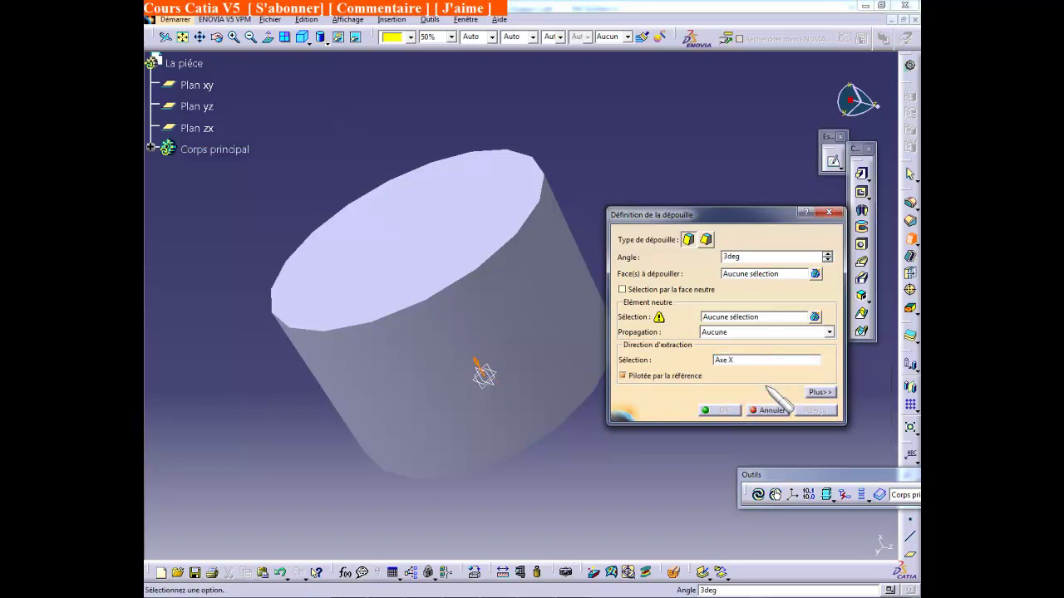
{"action": "right_click", "coordinate": [747, 317]}
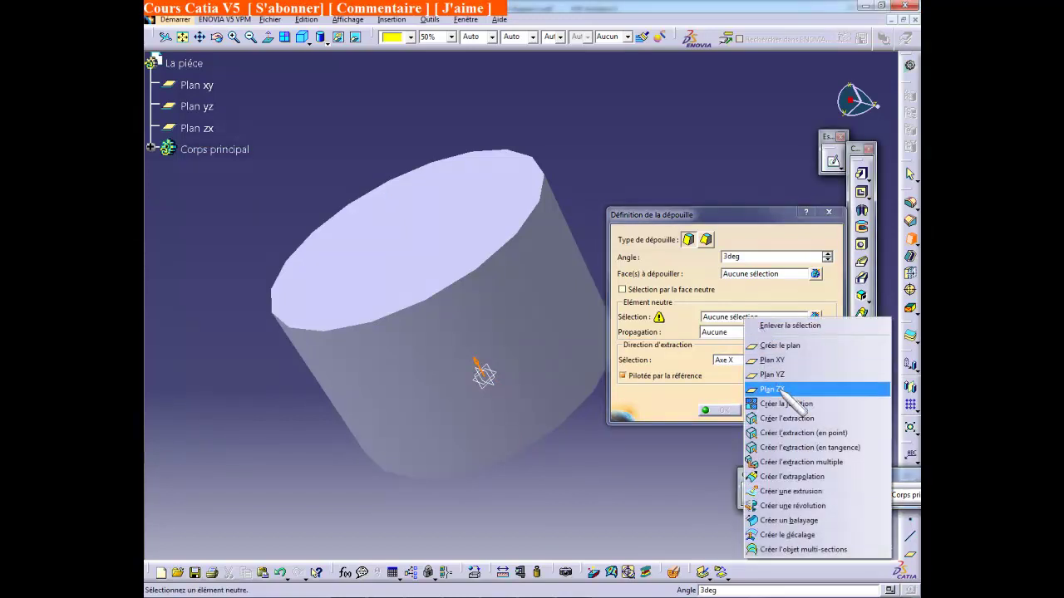
{"action": "left_click", "coordinate": [778, 375]}
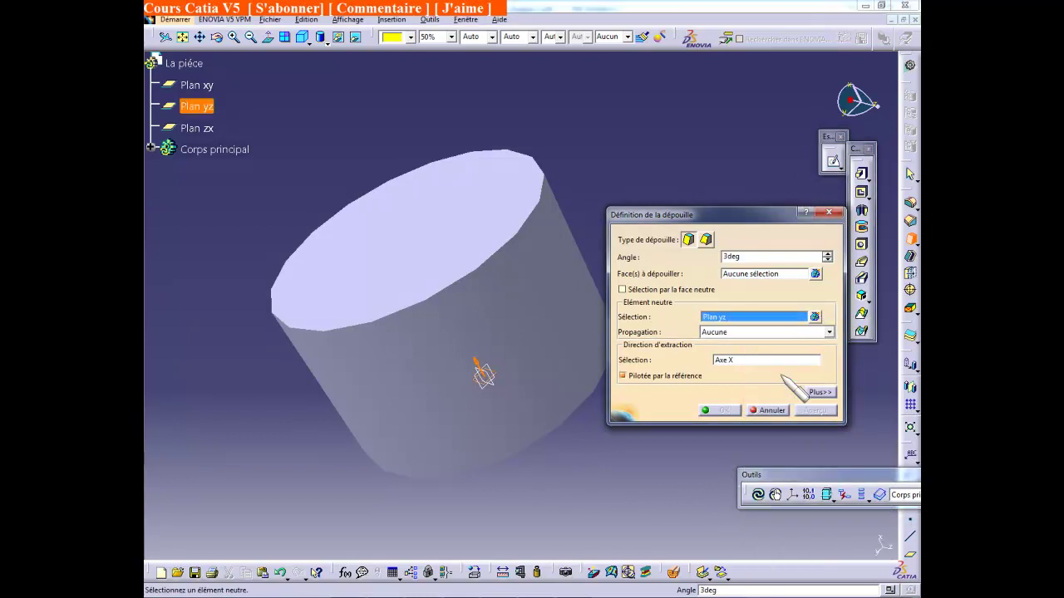
Choose the cylinder's lateral face as the face to draft and apply the draft
{"action": "left_click", "coordinate": [738, 276]}
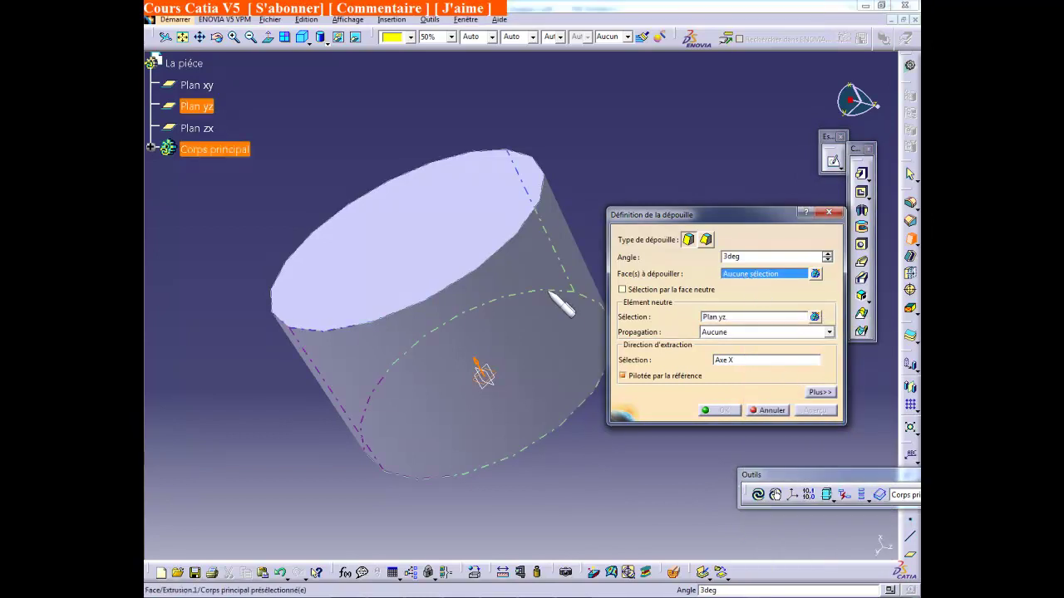
{"action": "left_click", "coordinate": [548, 293]}
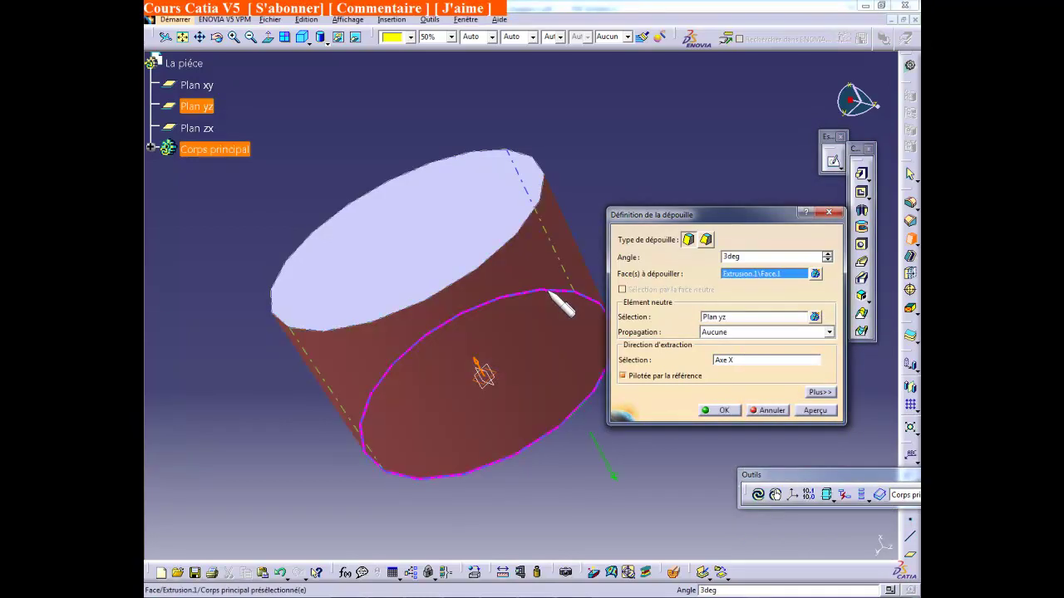
{"action": "left_click", "coordinate": [721, 412]}
{"action": "left_click", "coordinate": [696, 404]}
Open a new sketch on the yz plane at the cylinder's base
{"action": "middle_click_drag", "start_coordinate": [696, 404], "coordinate": [629, 443]}
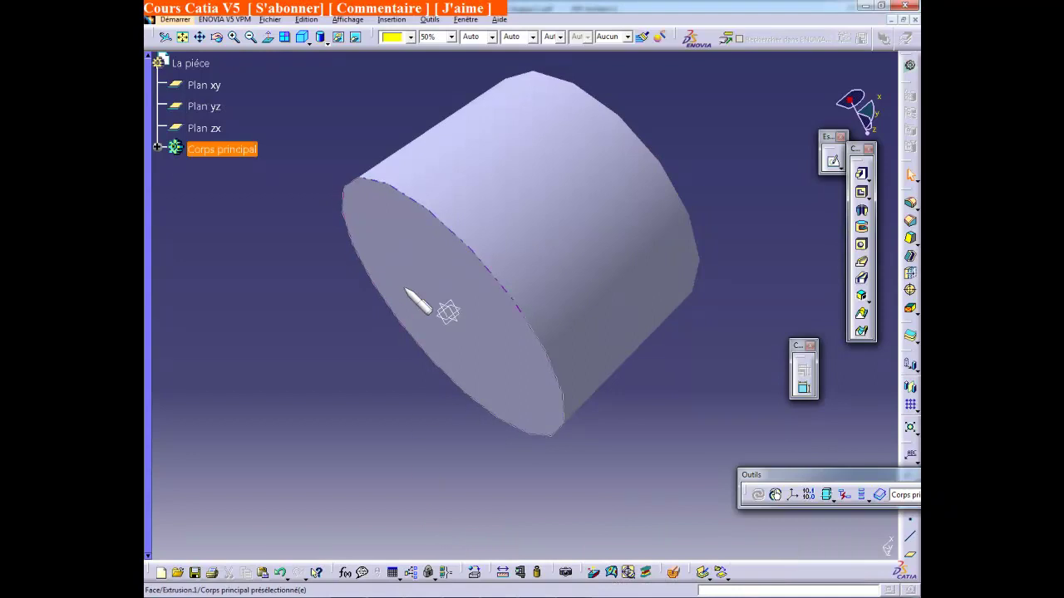
{"action": "left_click", "coordinate": [450, 315]}
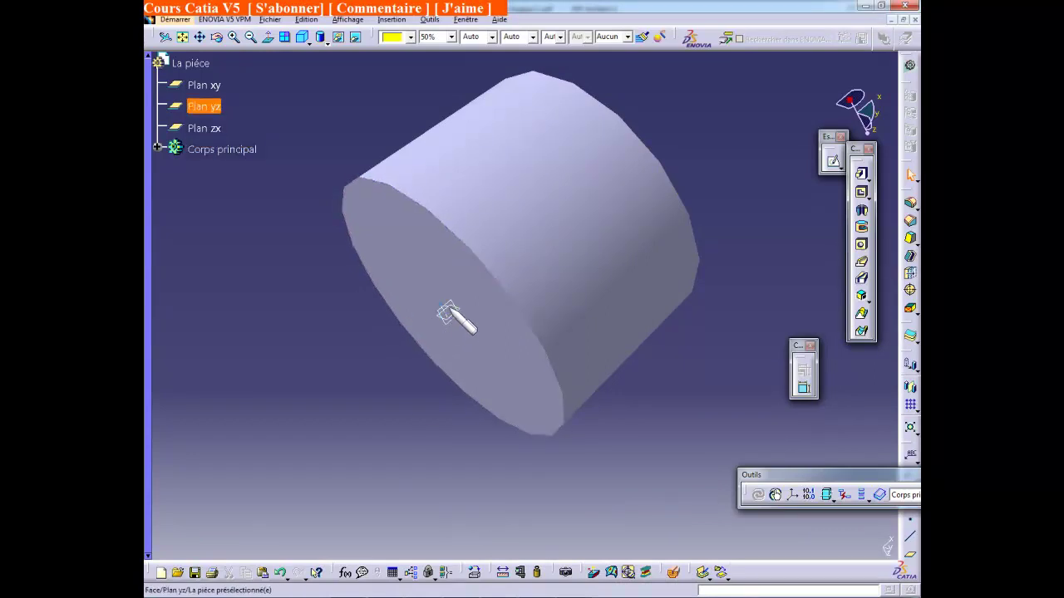
{"action": "left_click", "coordinate": [449, 310]}
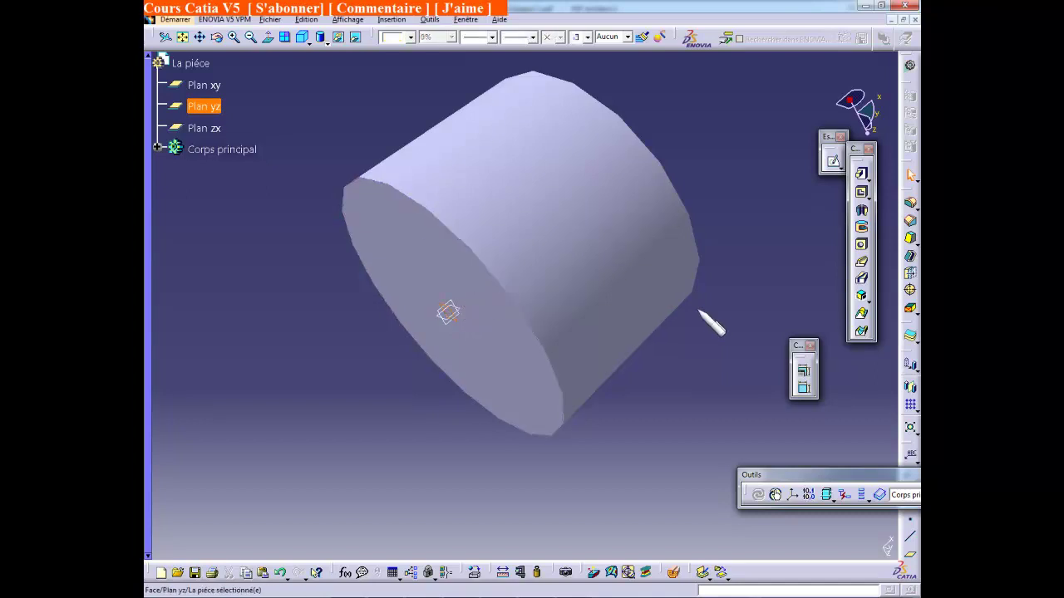
{"action": "left_click", "coordinate": [832, 161]}
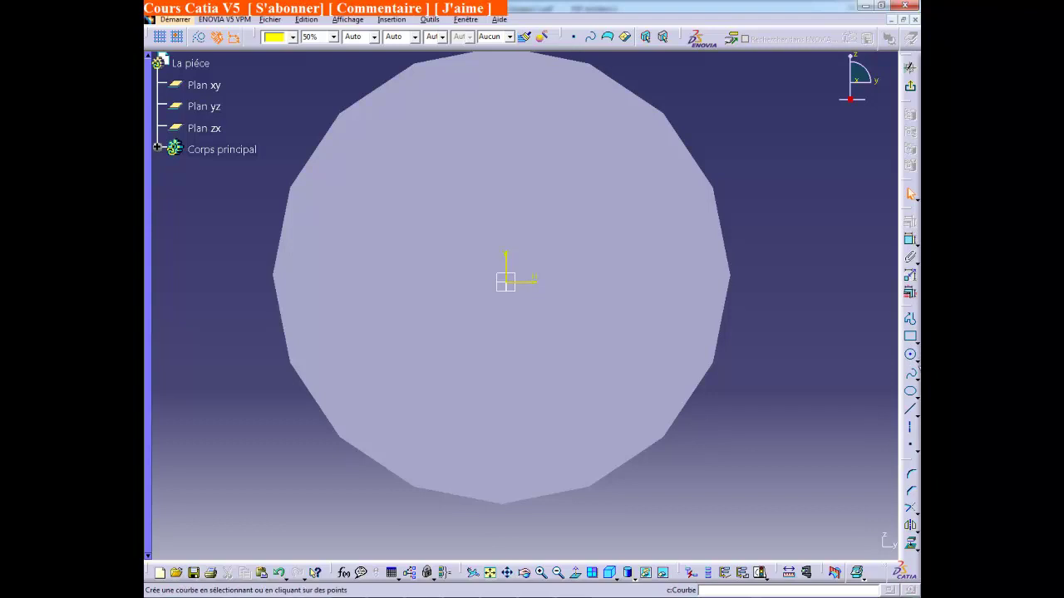
Sketch an inclined elongated slot with a radius of about 12 mm, its first arc centred on the origin
{"action": "left_click", "coordinate": [914, 363]}
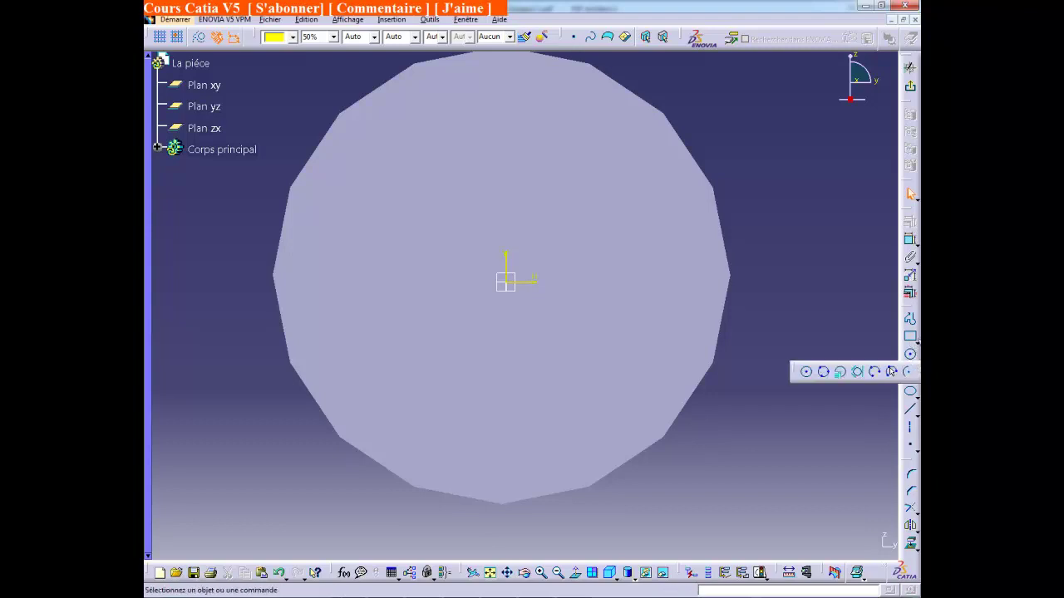
{"action": "left_click", "coordinate": [916, 339]}
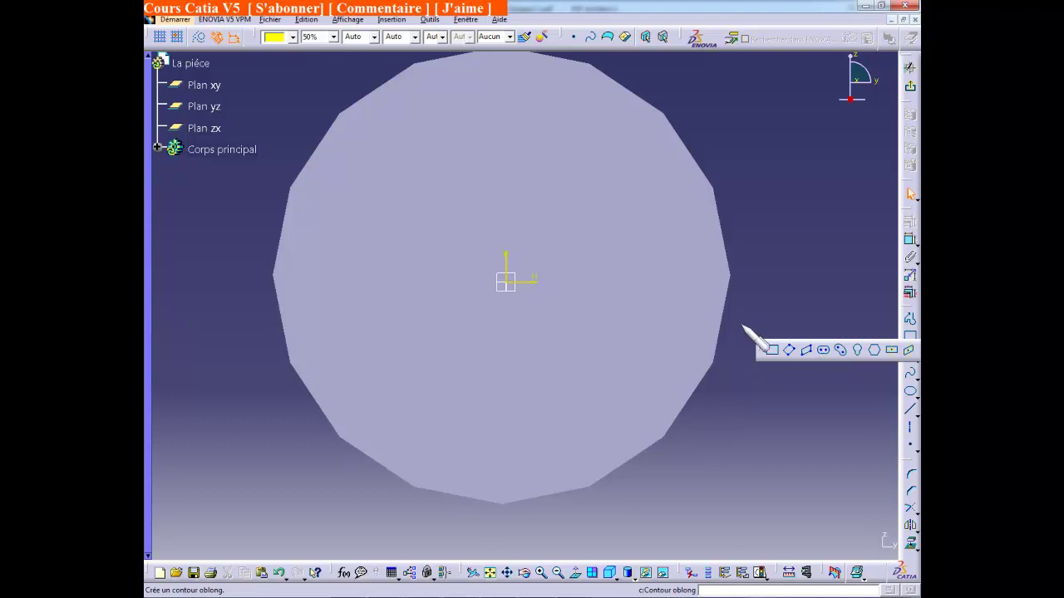
{"action": "left_click", "coordinate": [824, 349]}
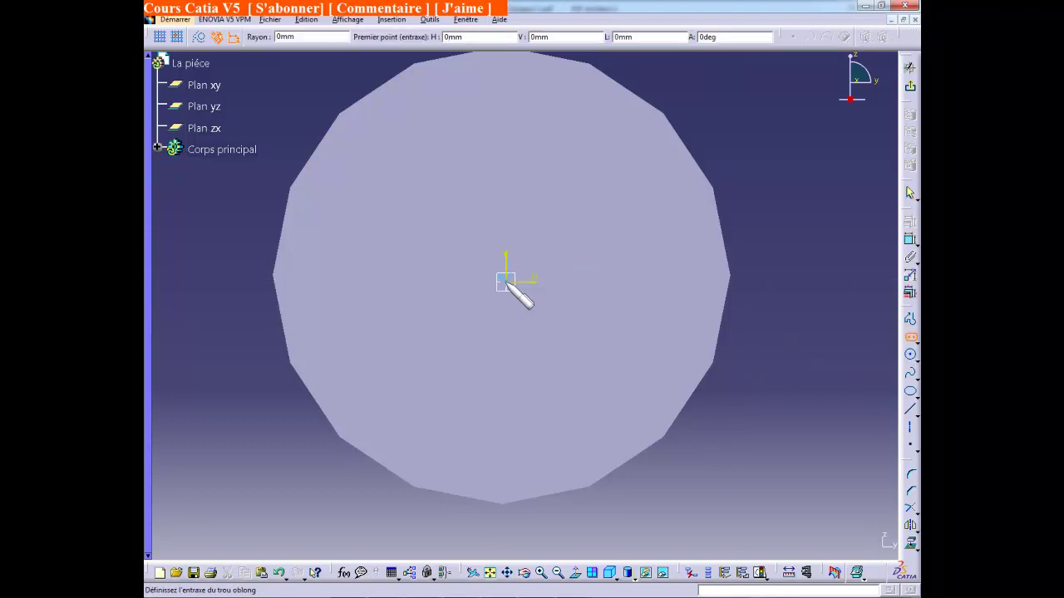
{"action": "left_click", "coordinate": [505, 282]}
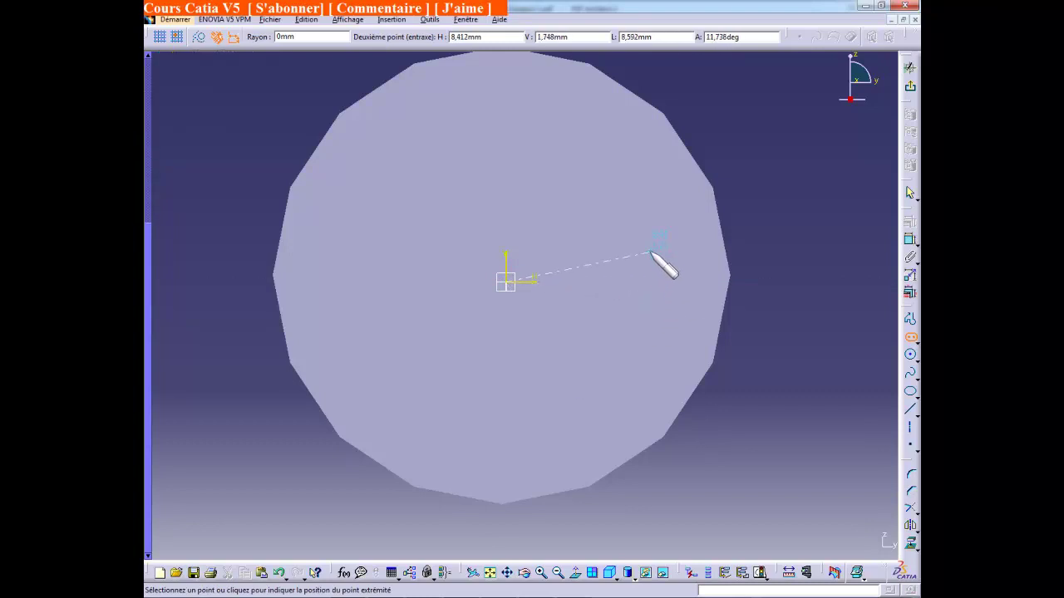
{"action": "middle_click_drag", "start_coordinate": [650, 252], "coordinate": [633, 313], "text": "ctrl"}
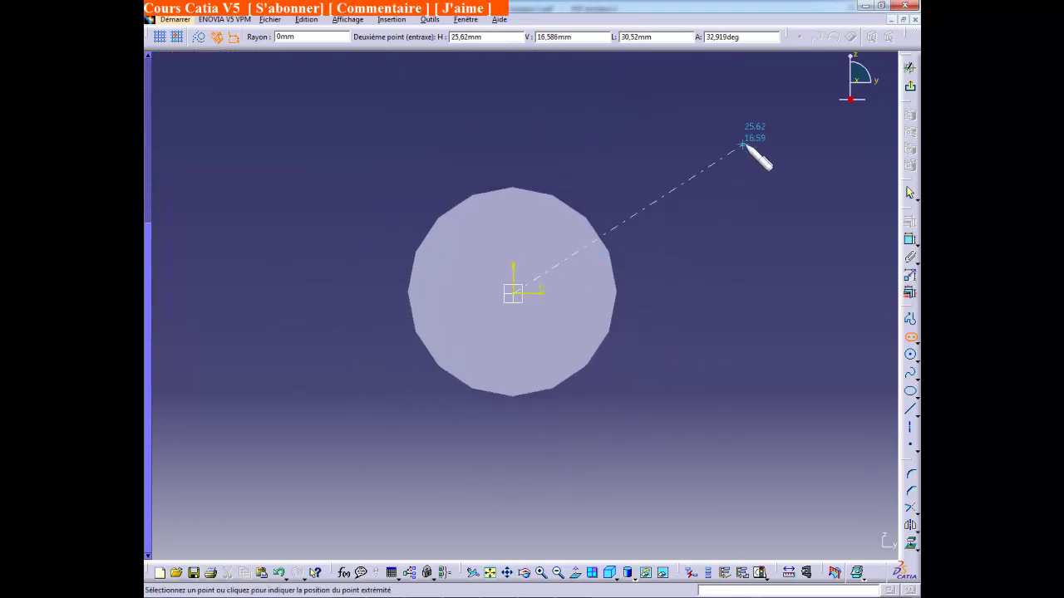
{"action": "left_click", "coordinate": [783, 129]}
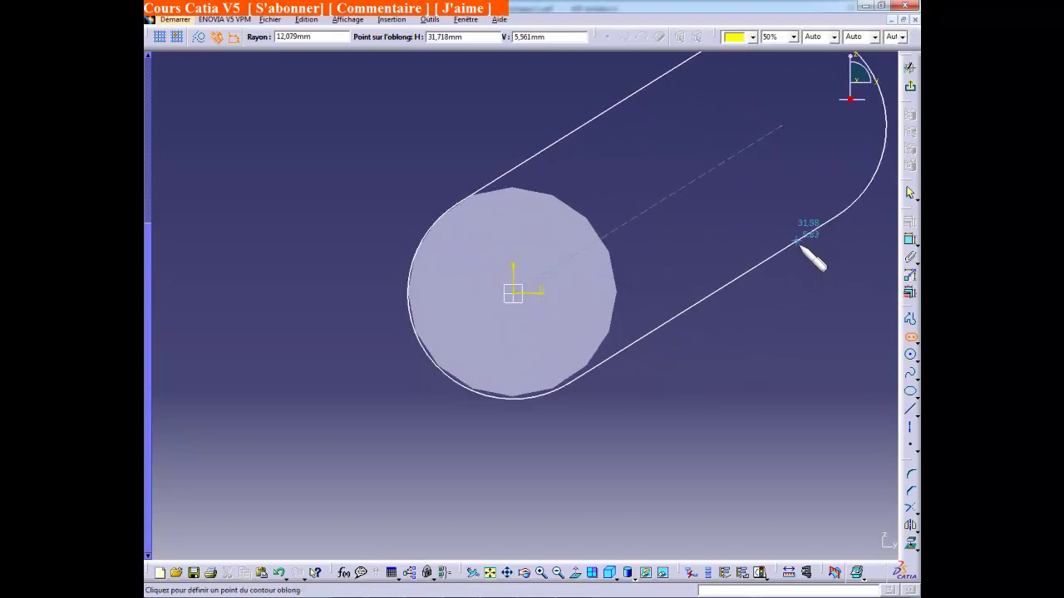
{"action": "left_click", "coordinate": [795, 239]}
Swing the slot about the origin to a steeper angle
{"action": "middle_click_drag", "start_coordinate": [632, 247], "coordinate": [544, 330]}
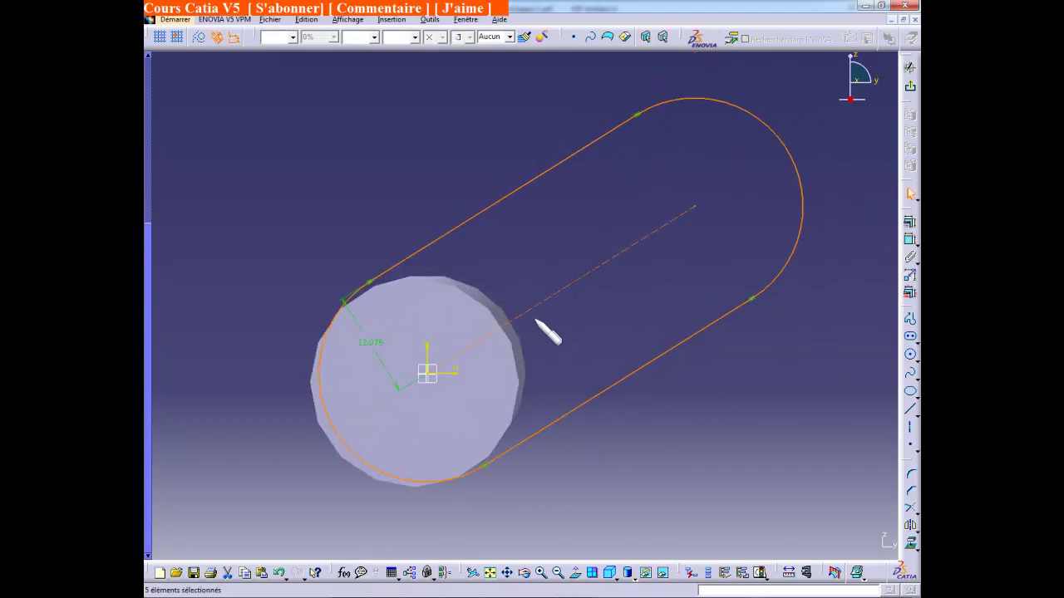
{"action": "key", "text": "alt+Tab"}
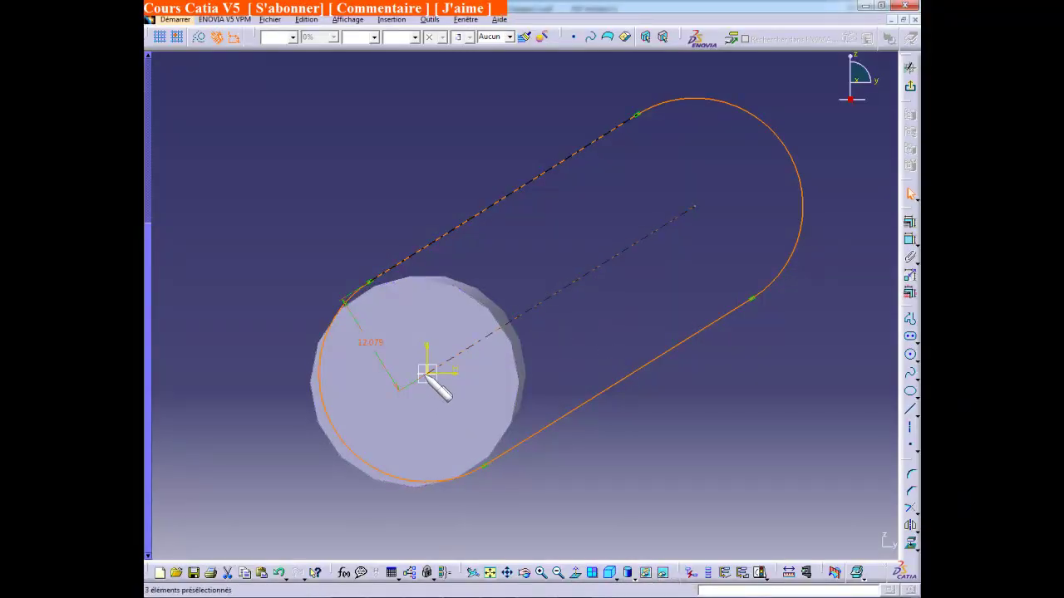
{"action": "left_click_drag", "start_coordinate": [442, 481], "coordinate": [399, 474]}
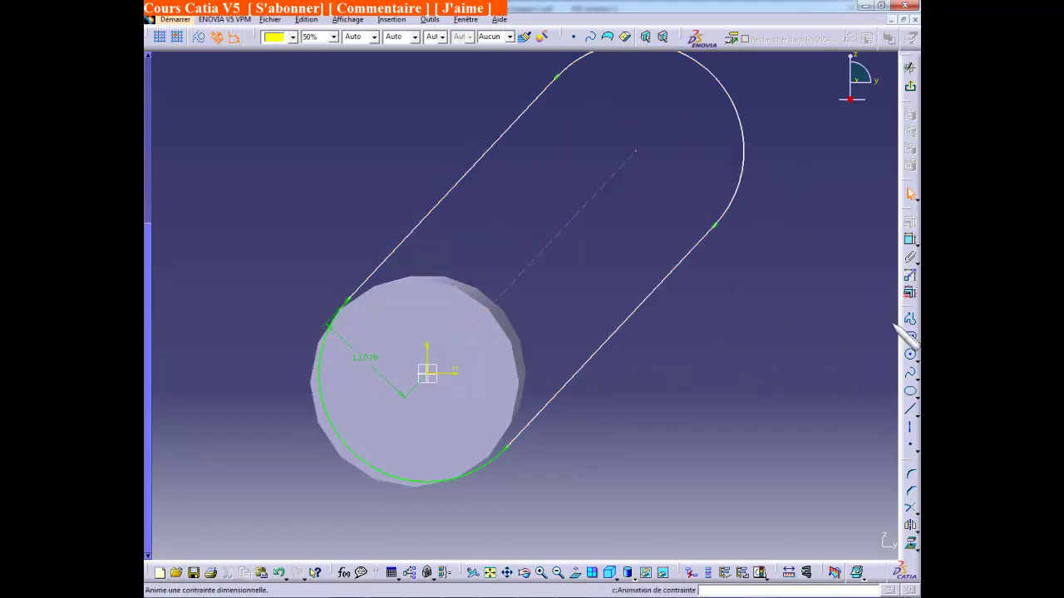
Try to add another radius dimension to the slot arc around the origin
{"action": "left_click", "coordinate": [910, 240]}
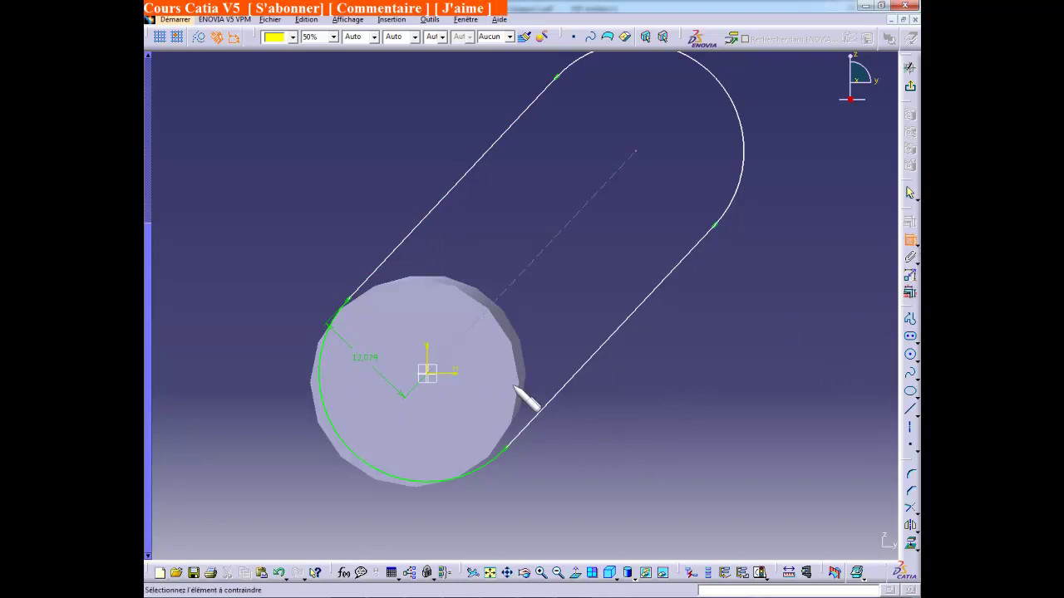
{"action": "left_click", "coordinate": [418, 481]}
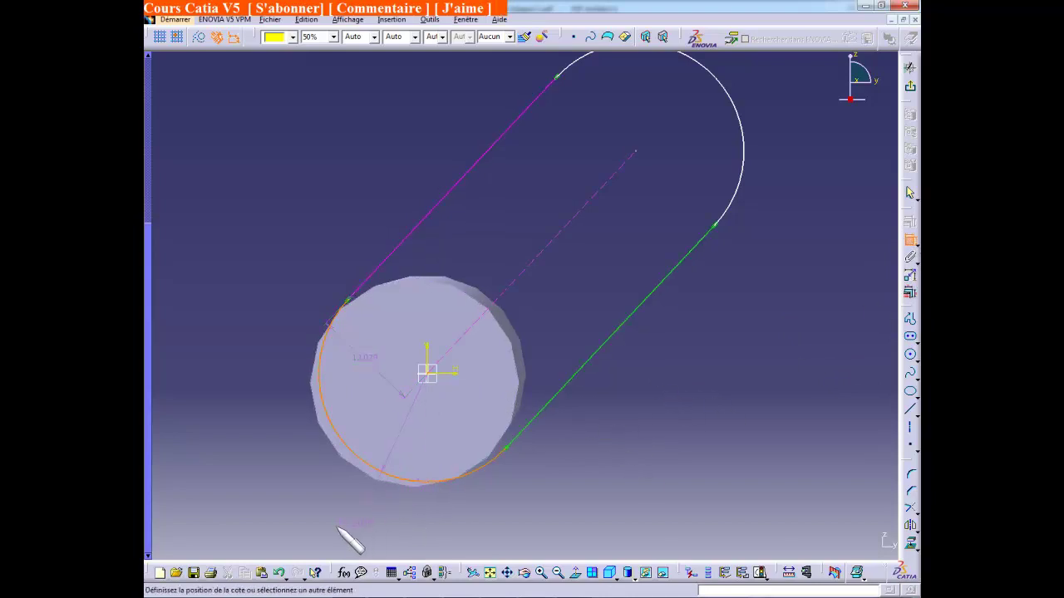
{"action": "left_click", "coordinate": [375, 368]}
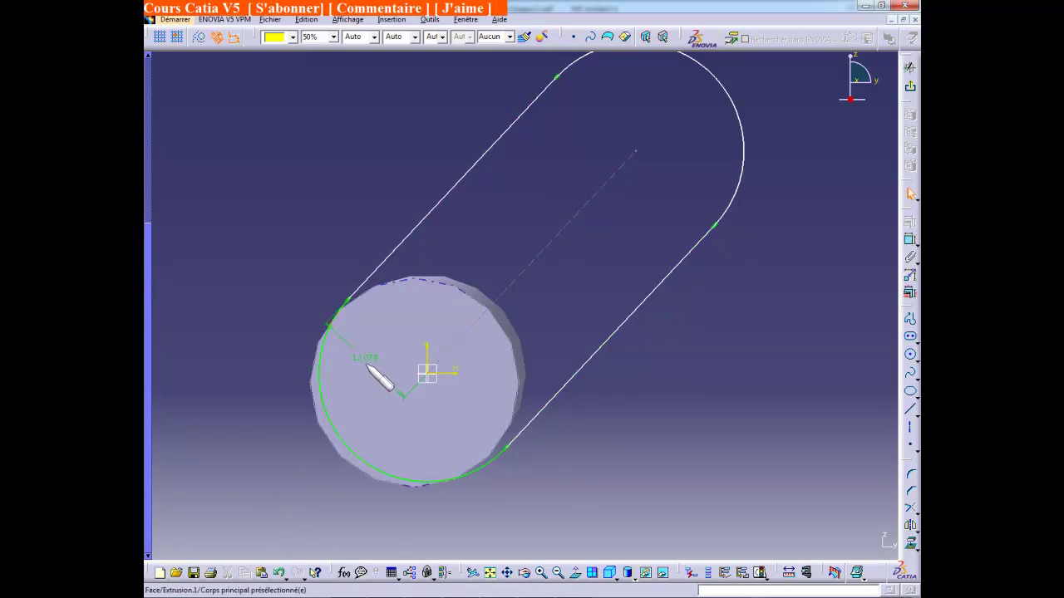
Delete the radius dimension of the slot
{"action": "double_click", "coordinate": [364, 360]}
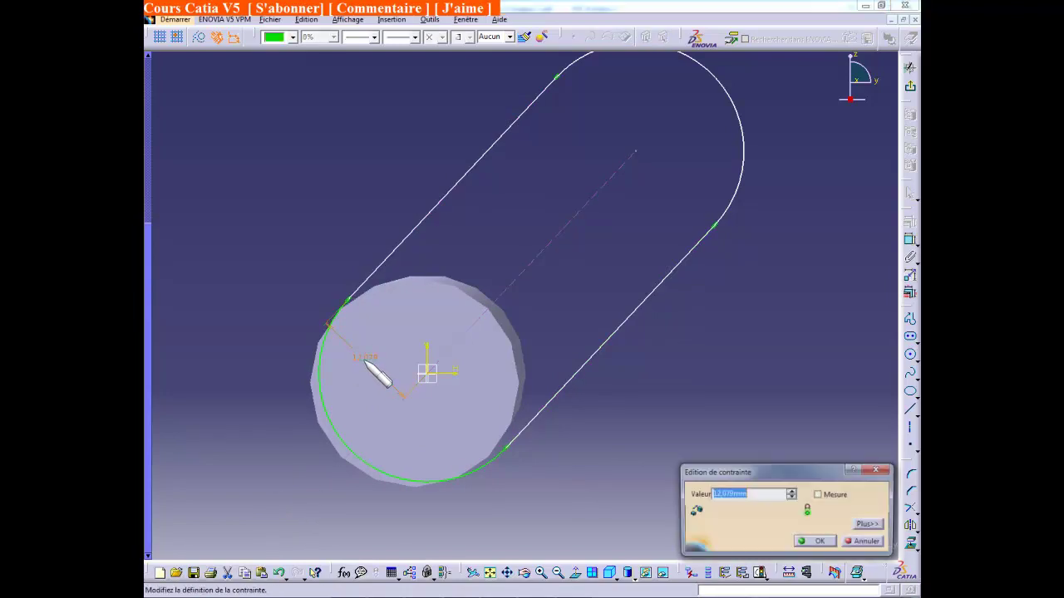
{"action": "left_click", "coordinate": [882, 473]}
{"action": "left_click", "coordinate": [367, 360]}
{"action": "key", "text": "Delete"}
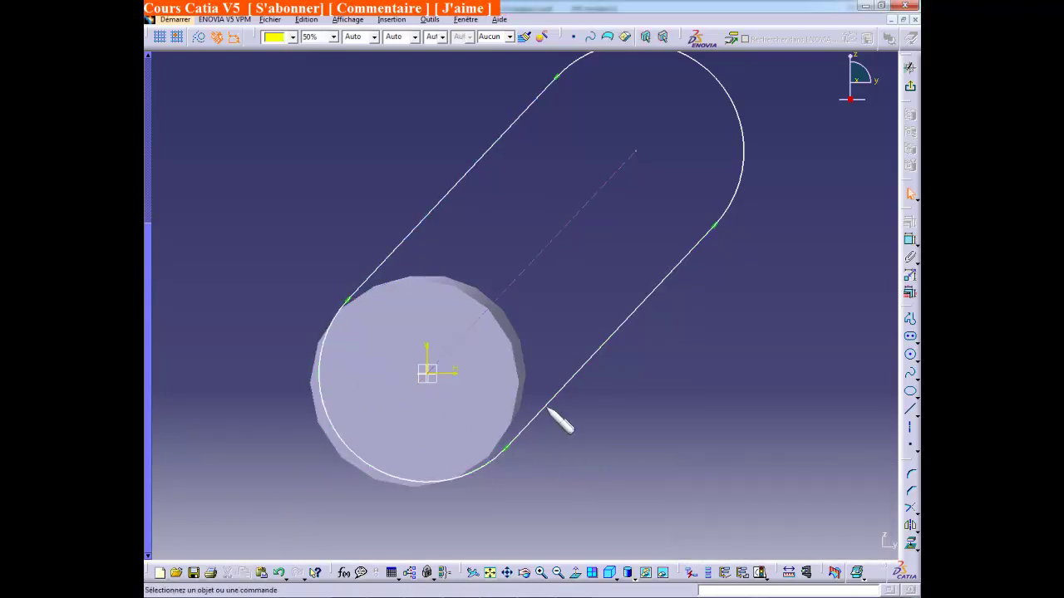
Make the slot's arc around the origin concentric with the cylinder's circular edge
{"action": "left_click", "coordinate": [475, 470]}
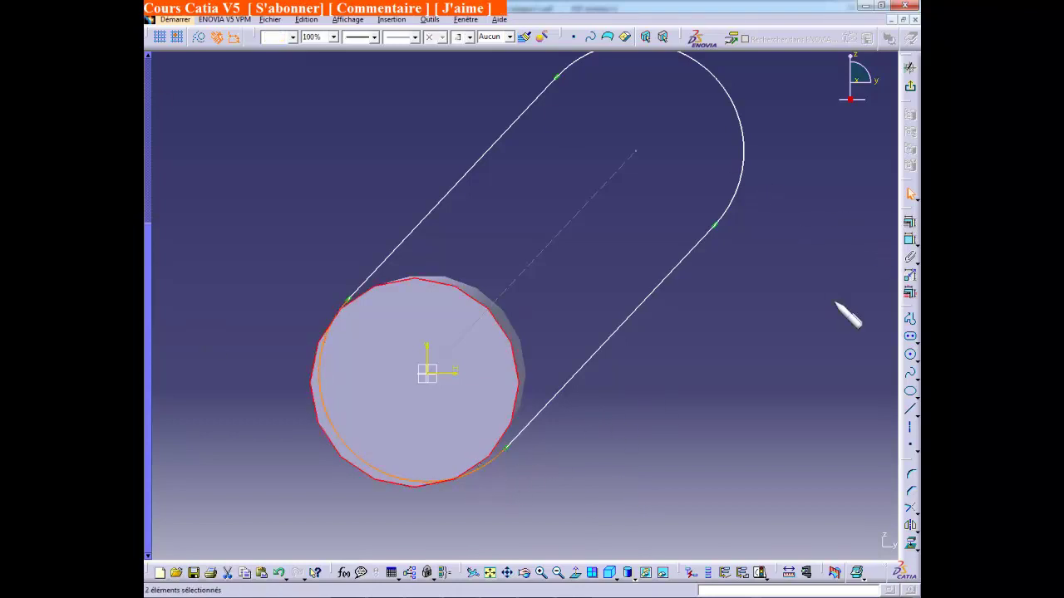
{"action": "left_click", "coordinate": [910, 222]}
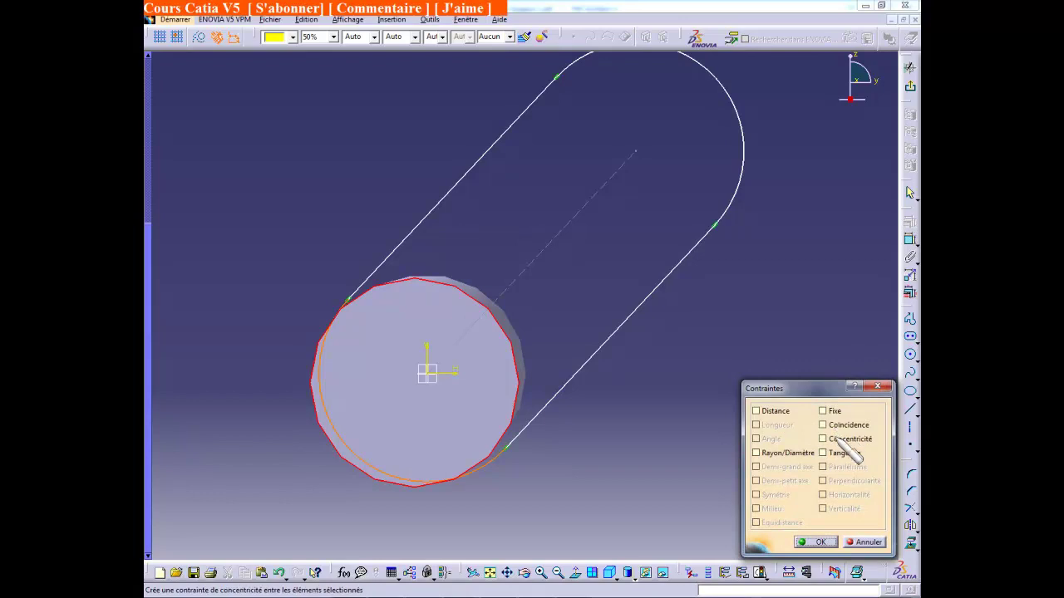
{"action": "left_click", "coordinate": [851, 440]}
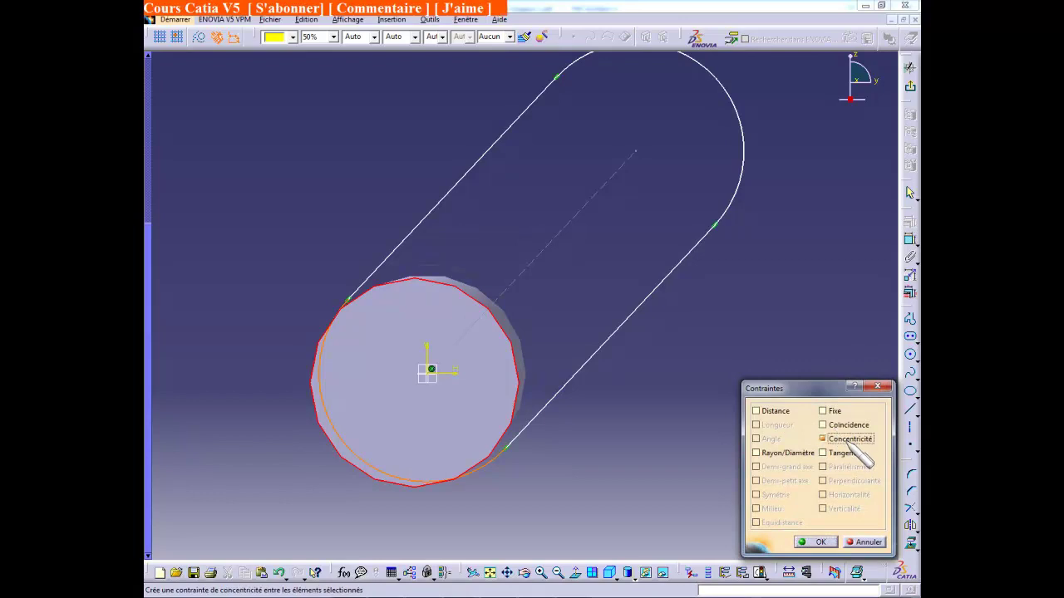
{"action": "left_click", "coordinate": [816, 542]}
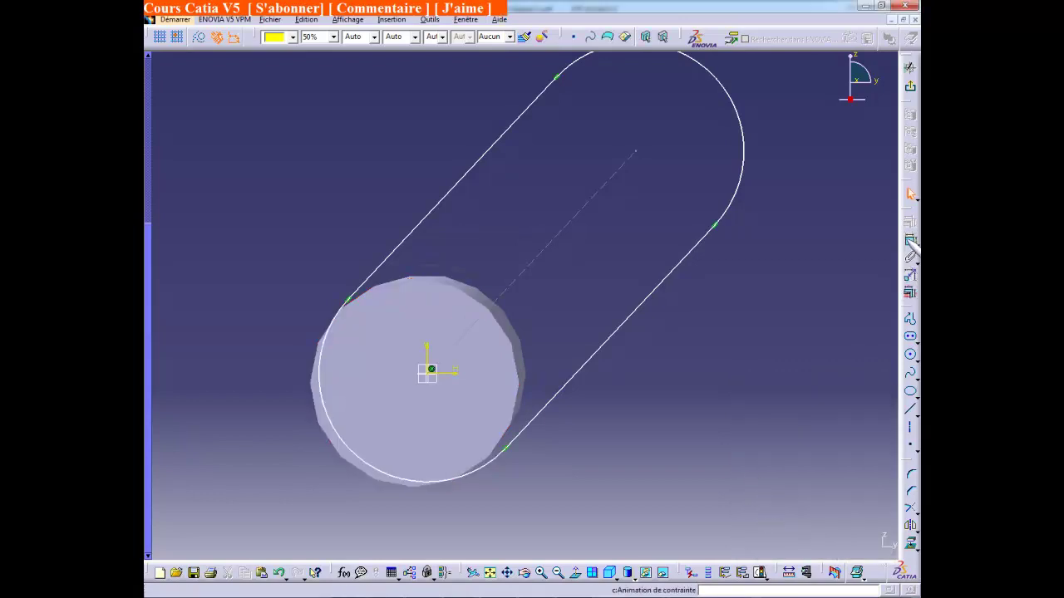
Dimension the radius of the slot's arc around the origin and set it to 14 mm
{"action": "left_click", "coordinate": [441, 483]}
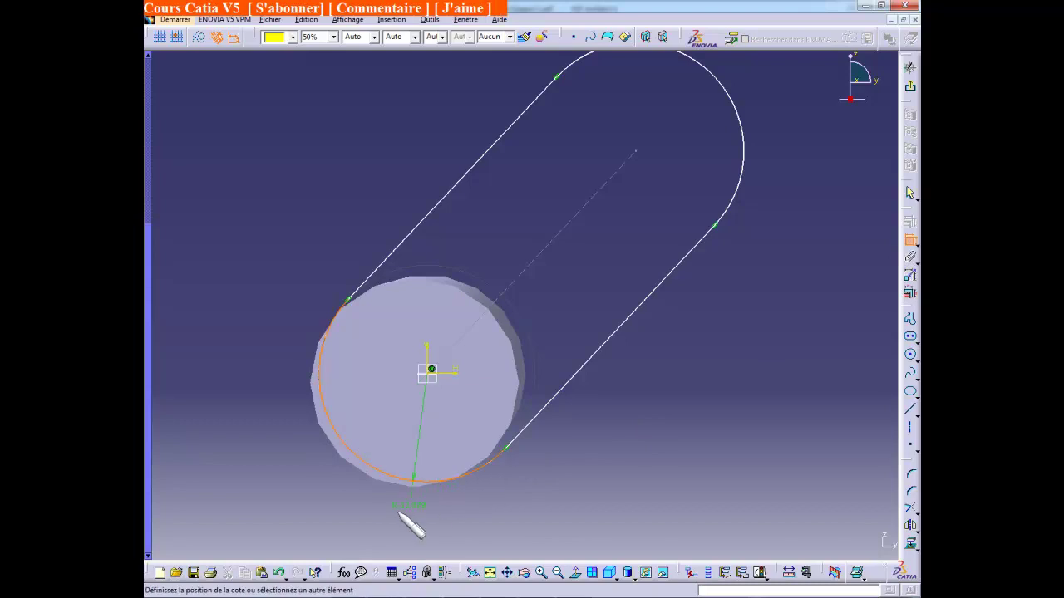
{"action": "double_click", "coordinate": [285, 493]}
{"action": "type", "text": "14"}
{"action": "key", "text": "Return"}
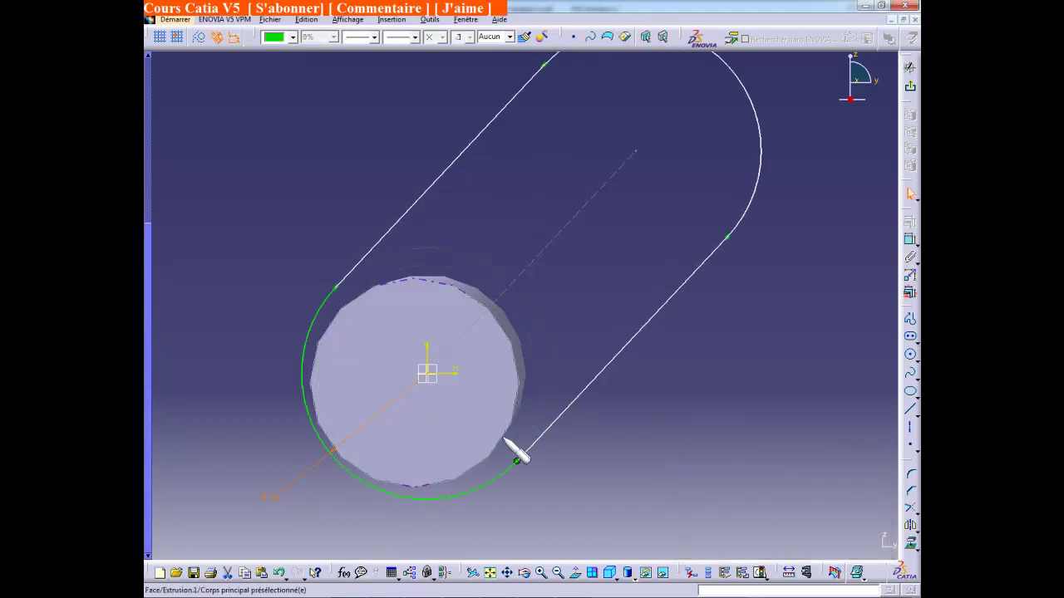
Dimension the radius of the slot's far end arc and set it to 8 mm
{"action": "middle_click_drag", "start_coordinate": [601, 442], "coordinate": [632, 504]}
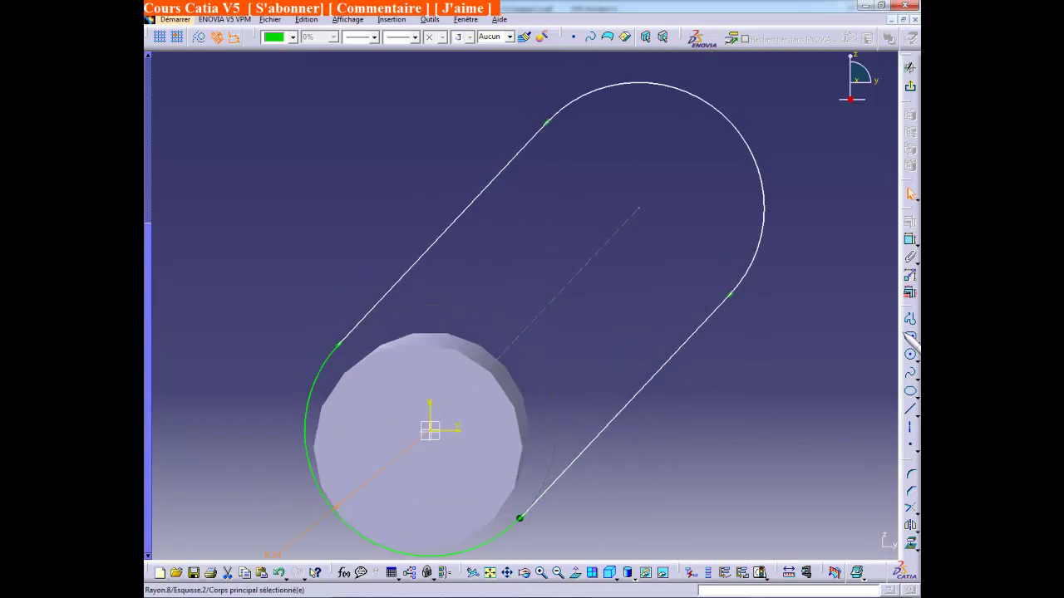
{"action": "left_click", "coordinate": [911, 240]}
{"action": "left_click", "coordinate": [763, 161]}
{"action": "left_click", "coordinate": [798, 153]}
{"action": "double_click", "coordinate": [792, 145]}
{"action": "type", "text": "8"}
{"action": "key", "text": "Return"}
Flip the sketch view to the opposite side and pull the slot's small end closer to the cylinder
{"action": "middle_click_drag", "start_coordinate": [692, 288], "coordinate": [697, 340]}
{"action": "left_click", "coordinate": [575, 571]}
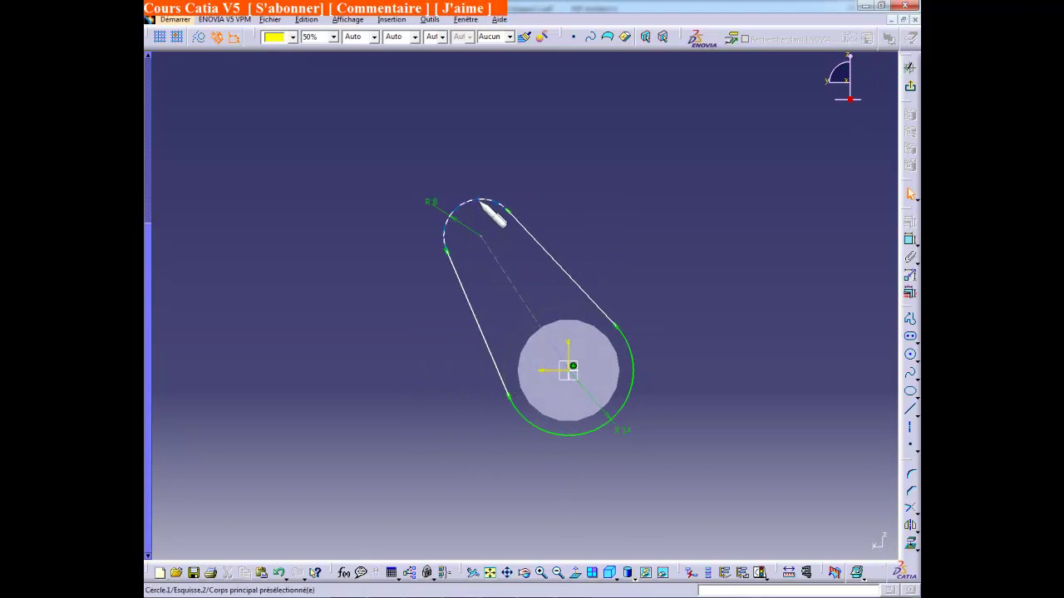
{"action": "left_click_drag", "start_coordinate": [481, 199], "coordinate": [482, 211]}
{"action": "left_click_drag", "start_coordinate": [489, 259], "coordinate": [503, 281]}
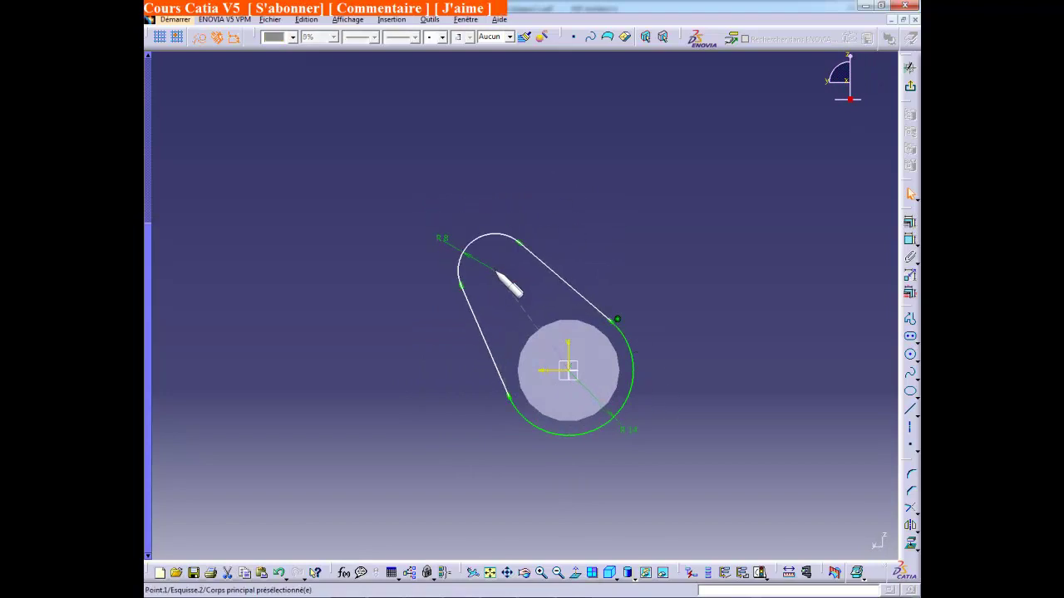
Constrain the slot's dashed centre axis to be horizontal
{"action": "key", "text": "alt+Tab"}
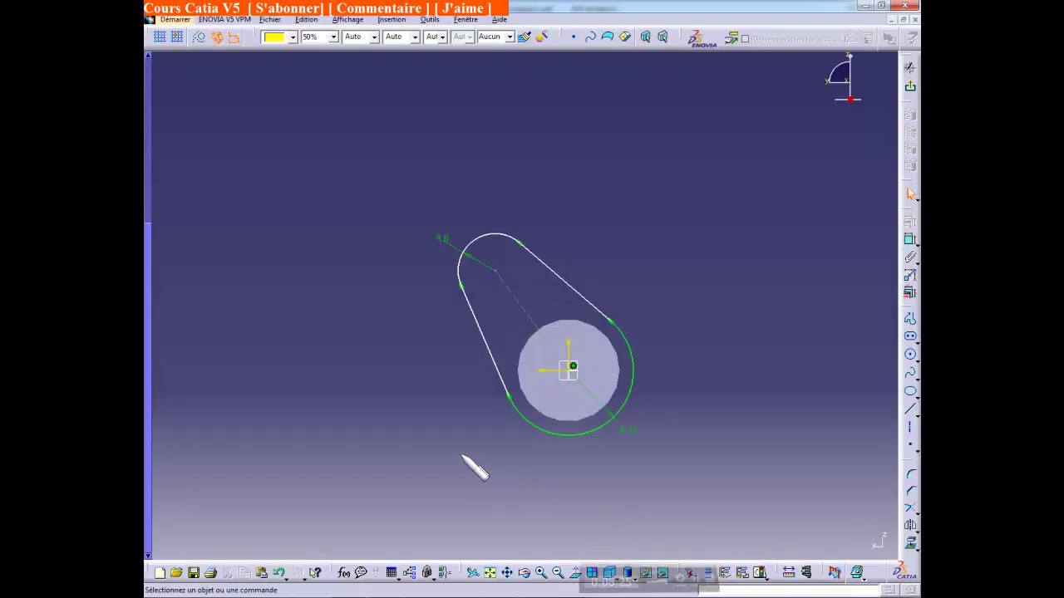
{"action": "left_click", "coordinate": [518, 301]}
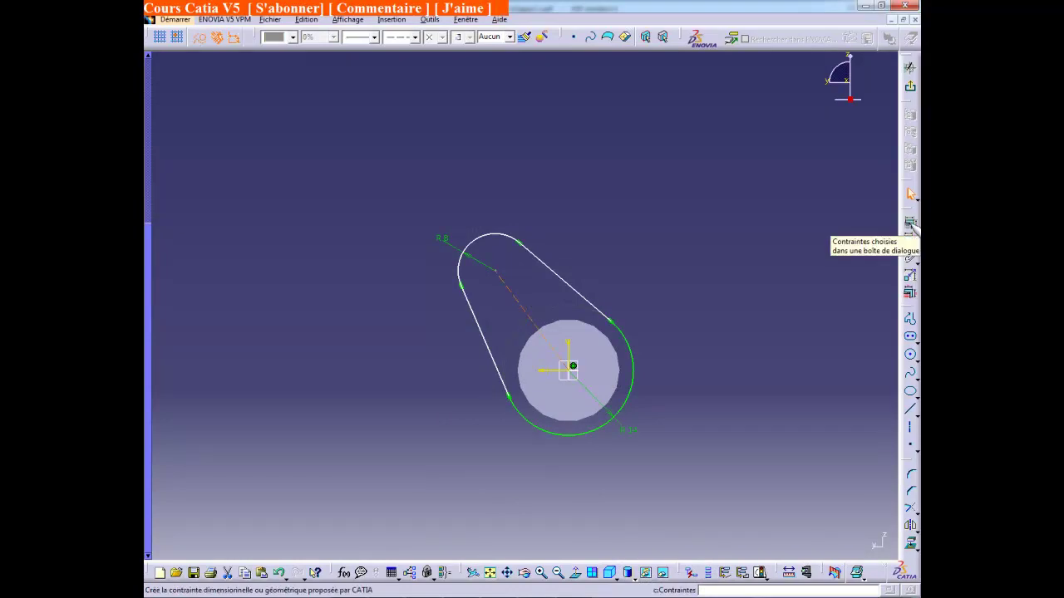
{"action": "left_click", "coordinate": [911, 223]}
{"action": "left_click", "coordinate": [852, 497]}
{"action": "left_click", "coordinate": [819, 542]}
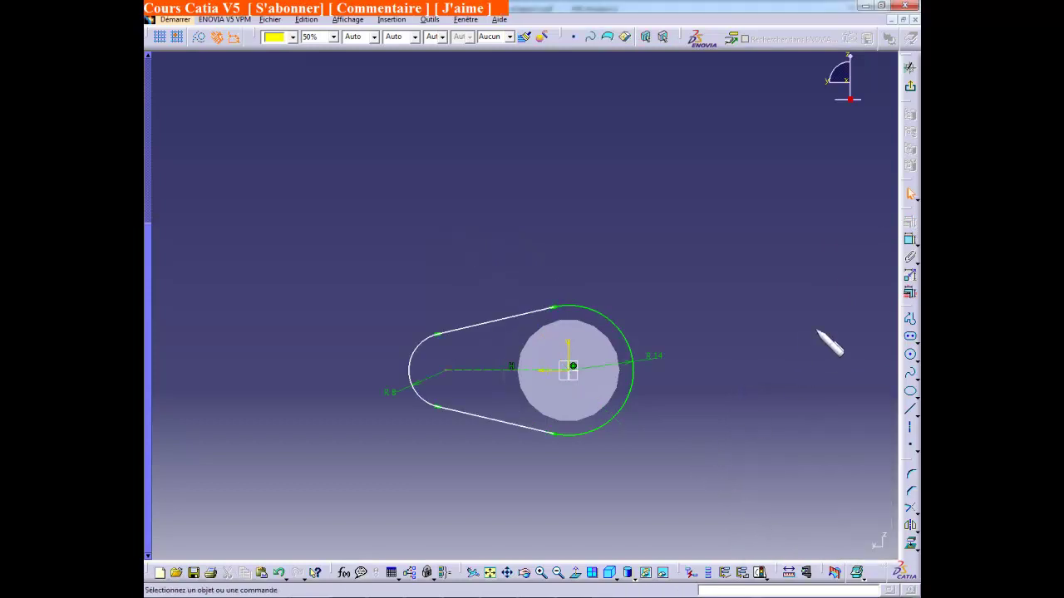
Dimension the length of the slot's centre axis and set it to 20 mm
{"action": "left_click", "coordinate": [909, 241]}
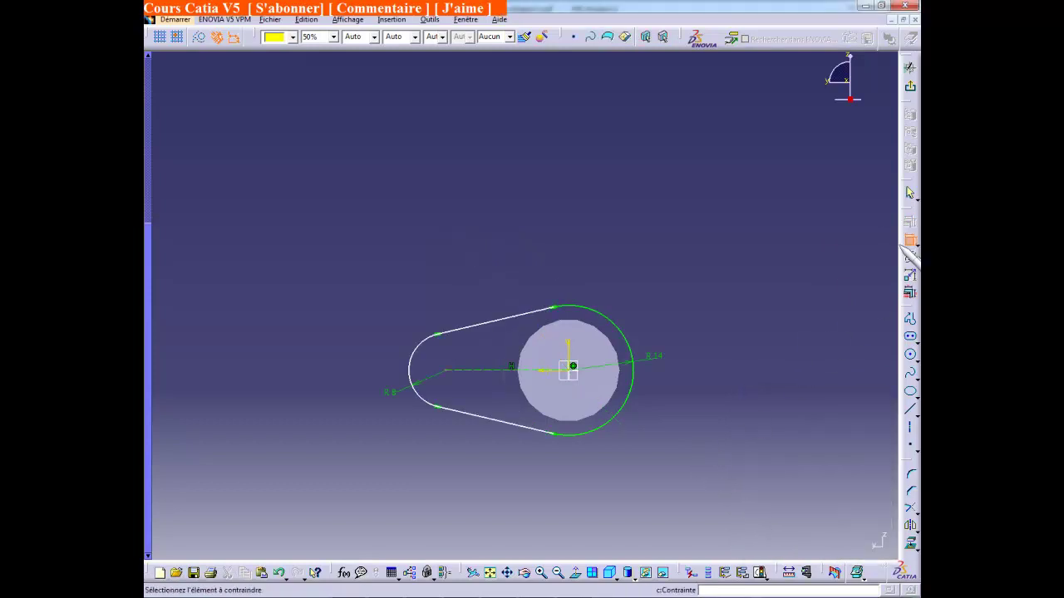
{"action": "left_click", "coordinate": [507, 371]}
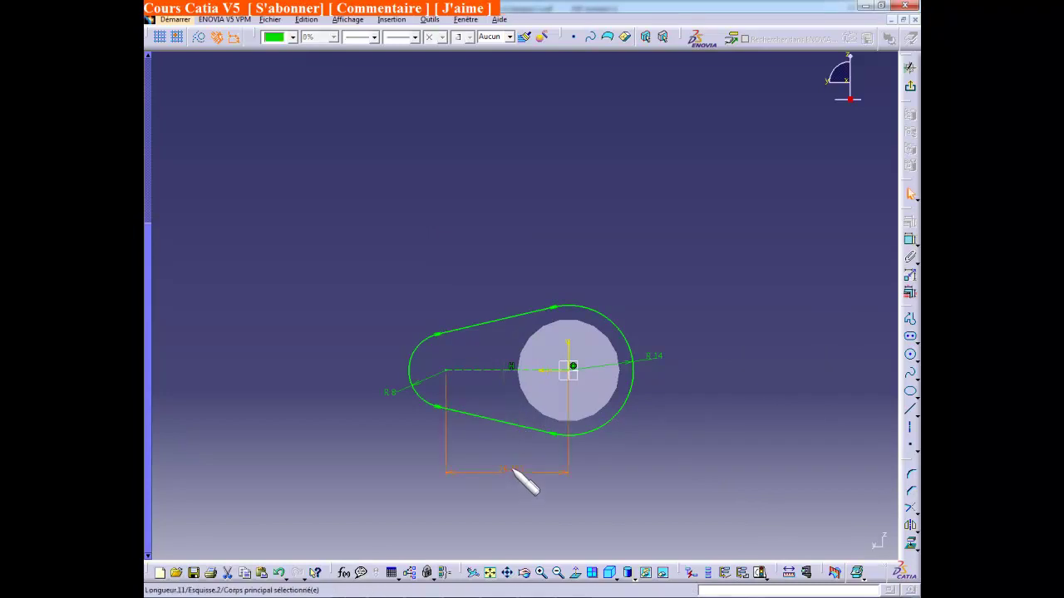
{"action": "double_click", "coordinate": [514, 471]}
{"action": "type", "text": "20"}
{"action": "key", "text": "Return"}
{"action": "middle_click_drag", "start_coordinate": [653, 423], "coordinate": [645, 380]}
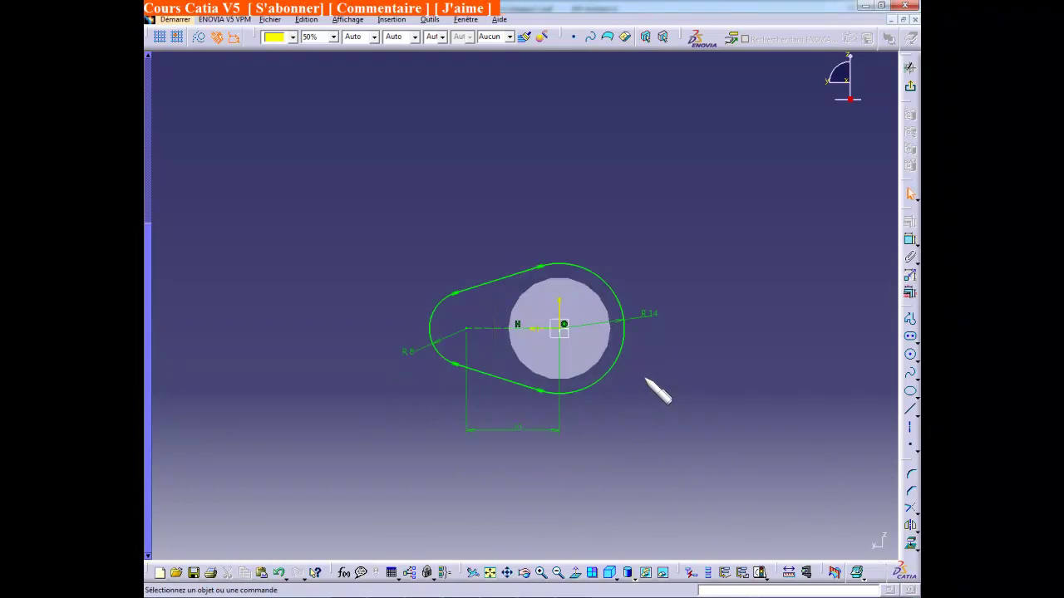
Exit the sketch and extrude the slot profile 10 mm
{"action": "key", "text": "alt+Tab"}
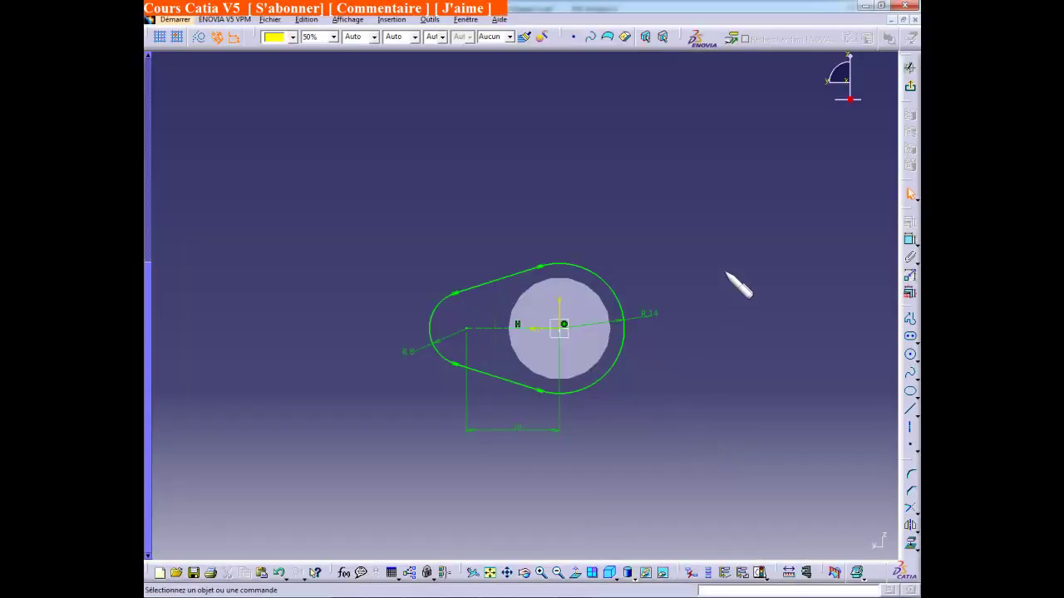
{"action": "left_click", "coordinate": [910, 86]}
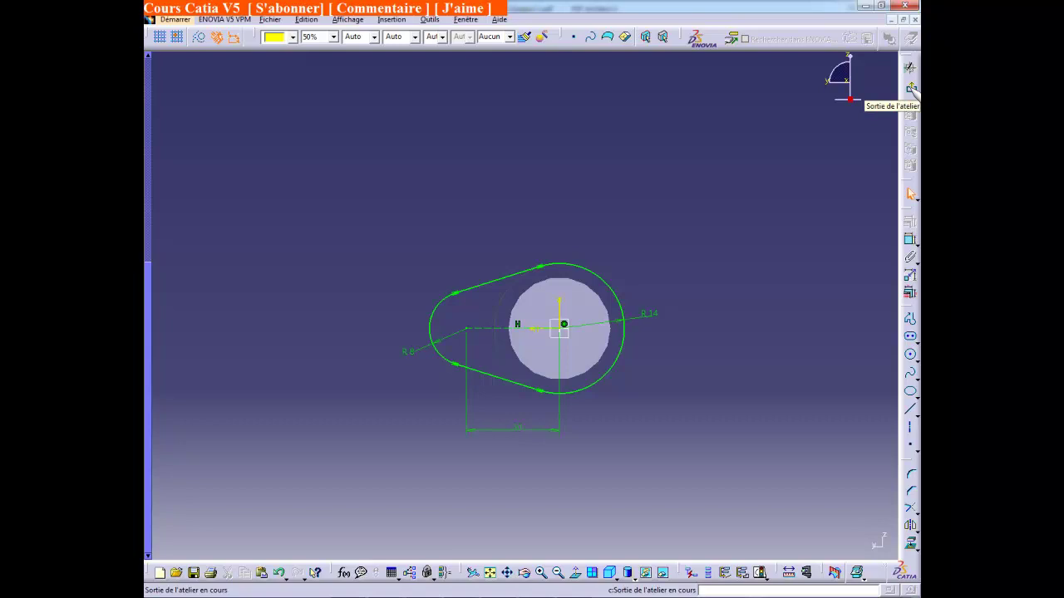
{"action": "left_click", "coordinate": [910, 88]}
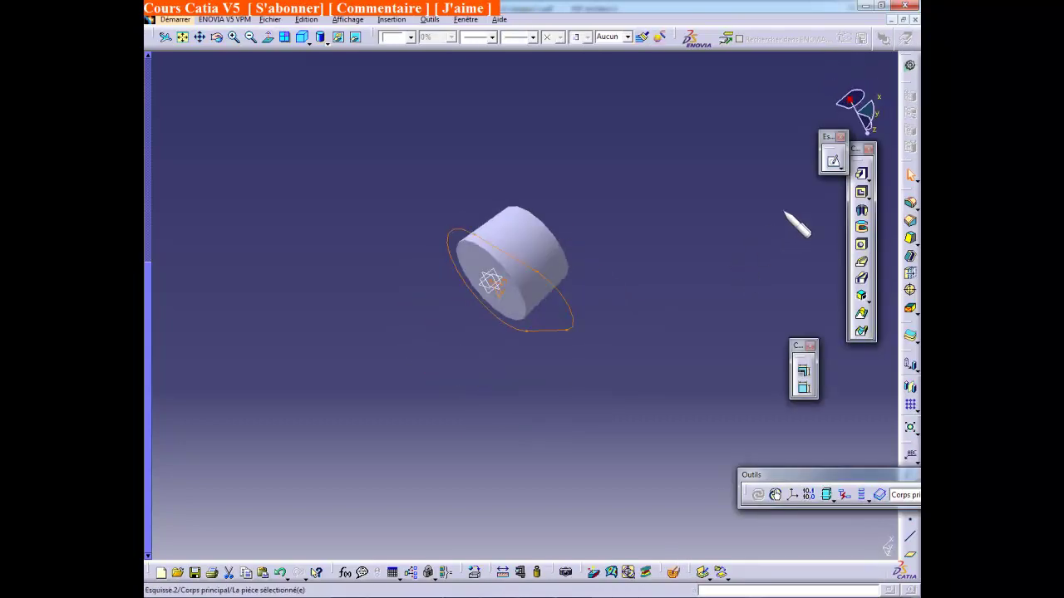
{"action": "left_click", "coordinate": [863, 174]}
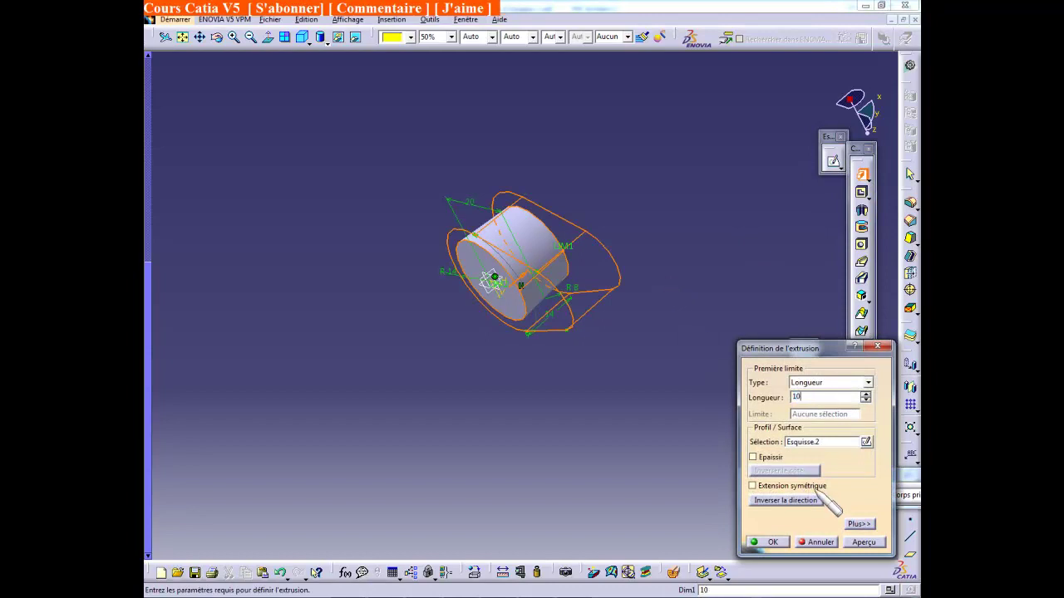
{"action": "left_click", "coordinate": [863, 542]}
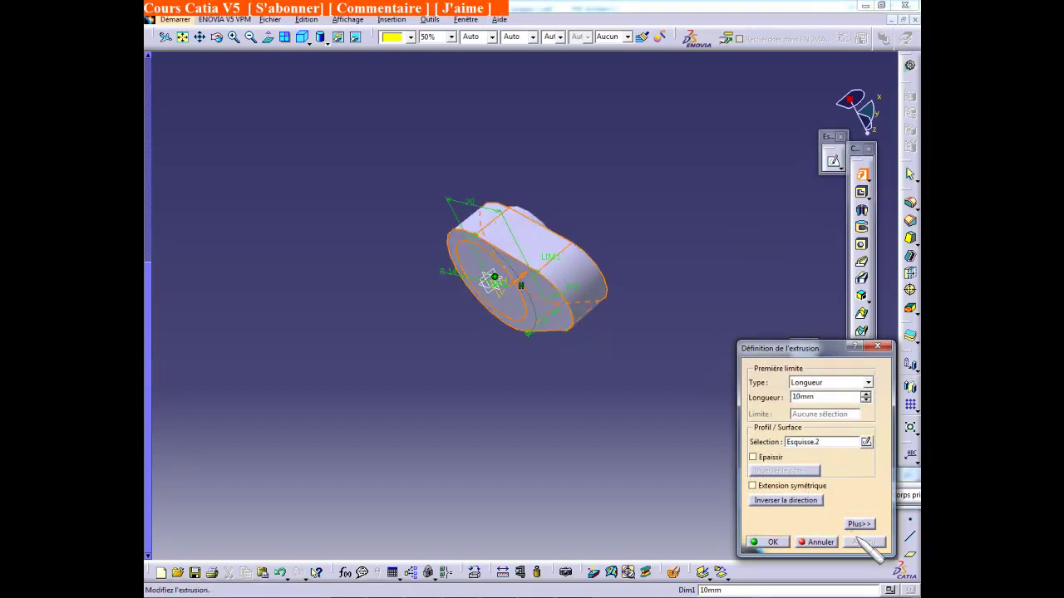
{"action": "left_click", "coordinate": [782, 542]}
{"action": "middle_click_drag", "start_coordinate": [670, 383], "coordinate": [553, 468]}
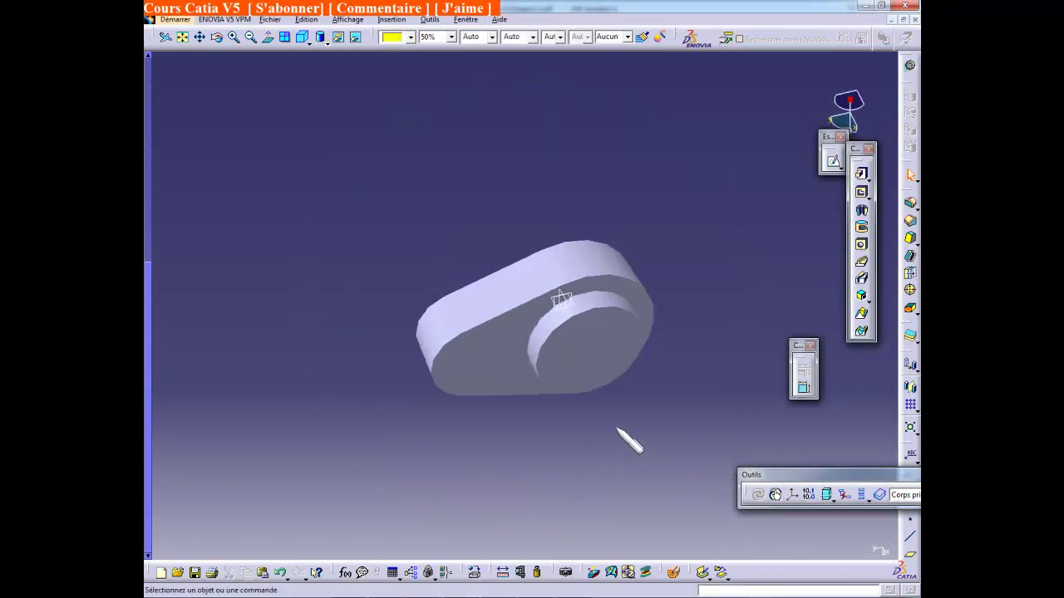
{"action": "middle_click_drag", "start_coordinate": [651, 438], "coordinate": [637, 351]}
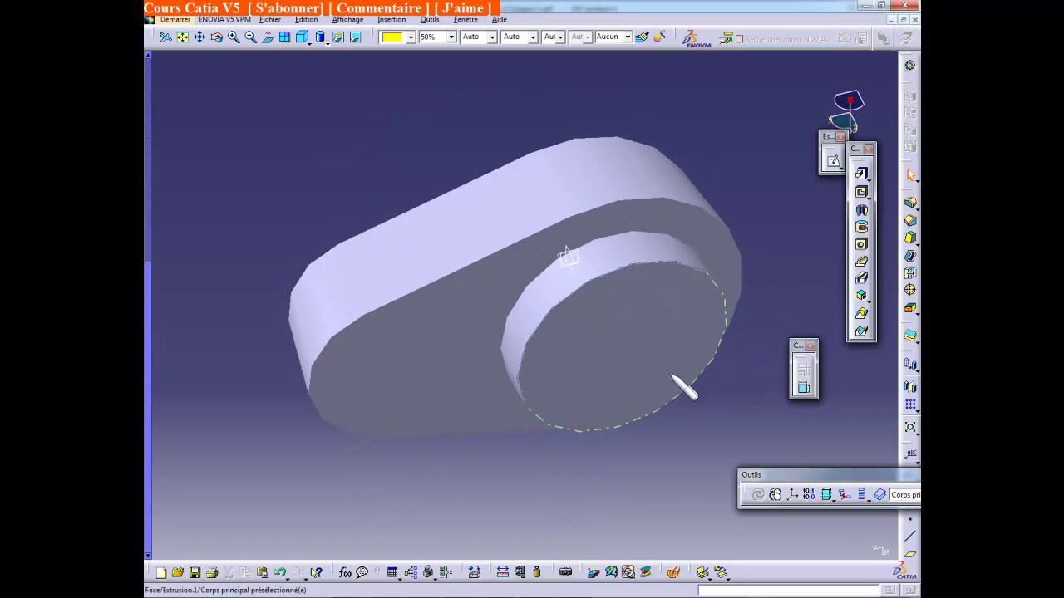
{"action": "mouse_move", "coordinate": [679, 397]}
{"action": "middle_mouse_down"}
{"action": "mouse_move", "coordinate": [687, 416]}
{"action": "mouse_move", "coordinate": [674, 388]}
{"action": "mouse_move", "coordinate": [681, 409]}
{"action": "middle_mouse_up"}
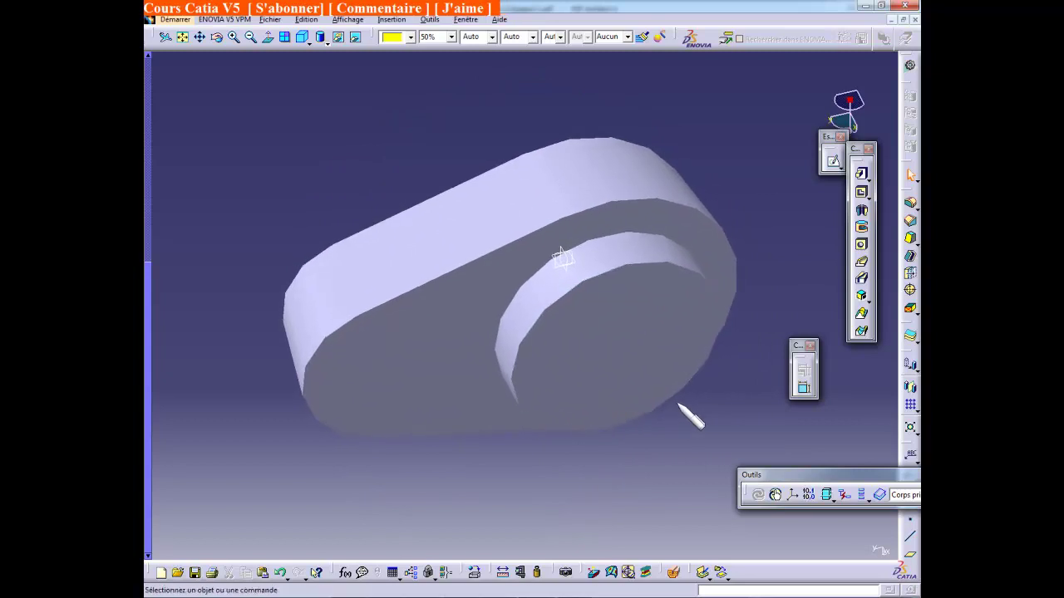
{"action": "key", "text": "alt+Tab"}
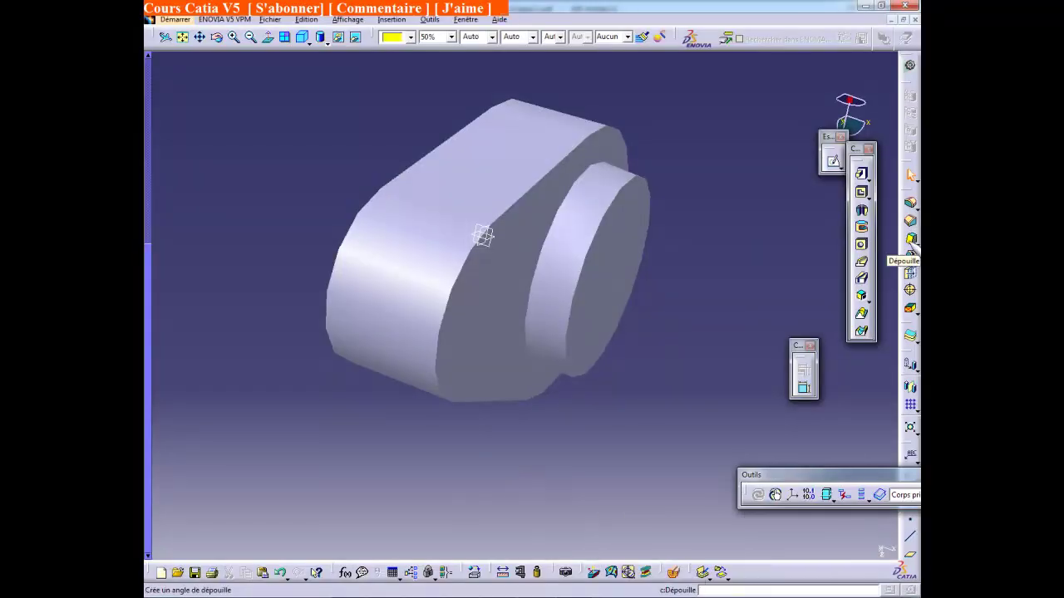
{"action": "left_click", "coordinate": [912, 240]}
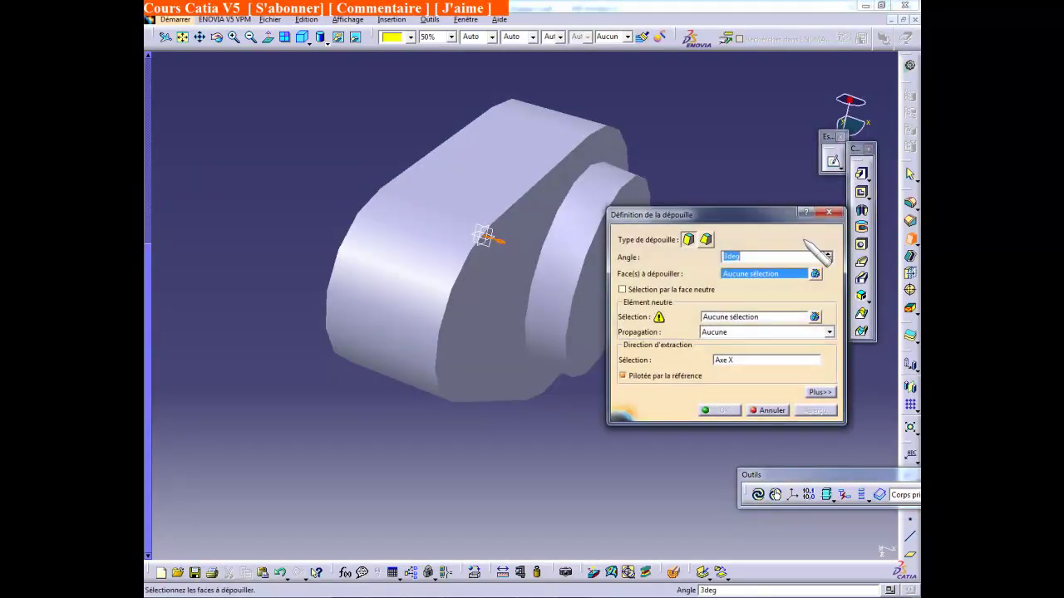
{"action": "left_click", "coordinate": [507, 184]}
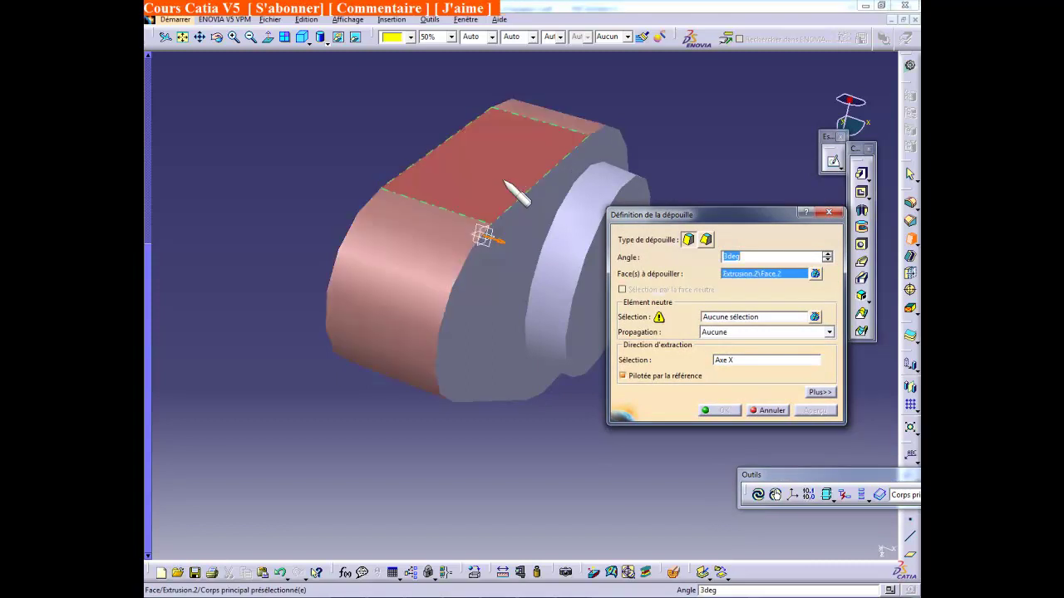
{"action": "left_click", "coordinate": [752, 320]}
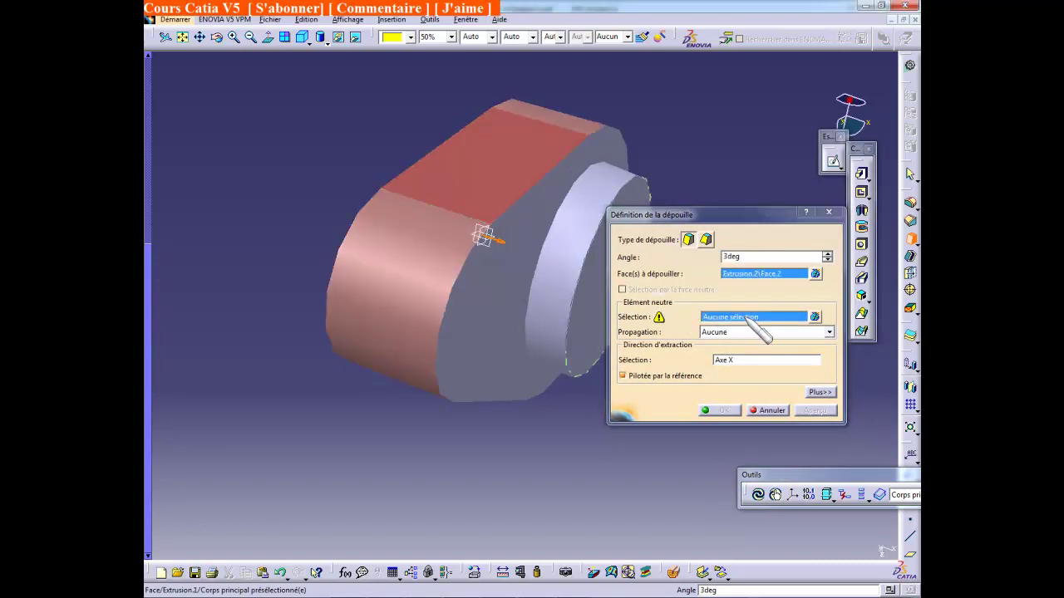
{"action": "left_click", "coordinate": [517, 284]}
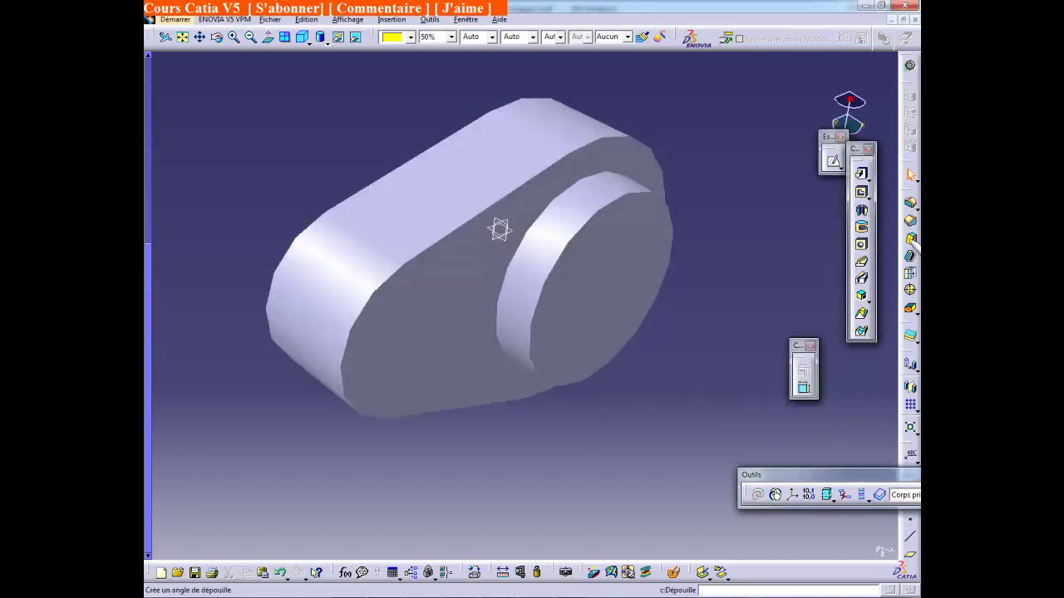
Set up a 3° draft on the slot extrusion's side faces with the YZ plane as the neutral element
{"action": "left_click", "coordinate": [911, 241]}
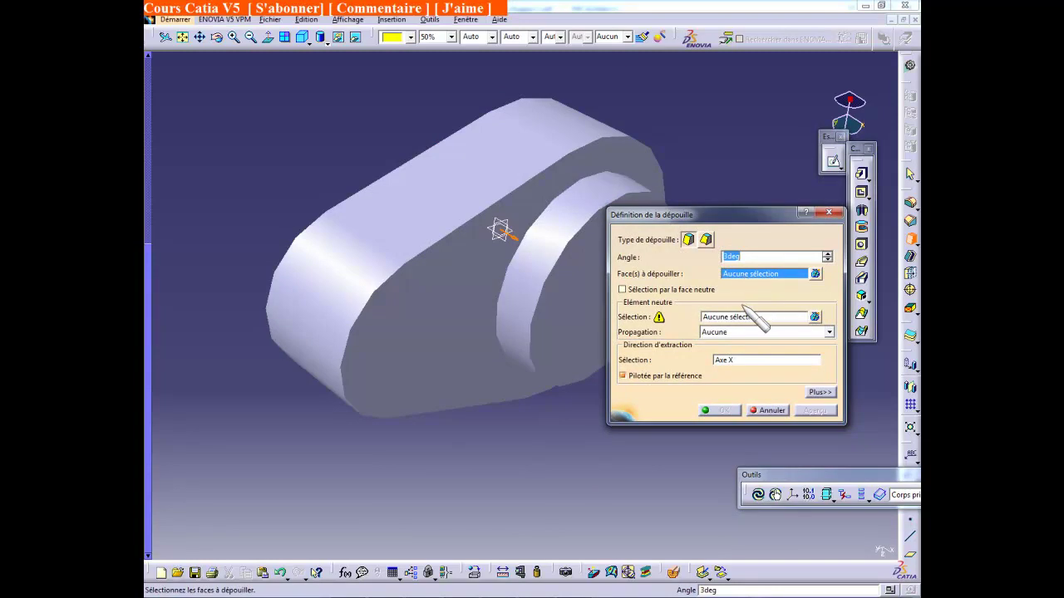
{"action": "left_click", "coordinate": [508, 196]}
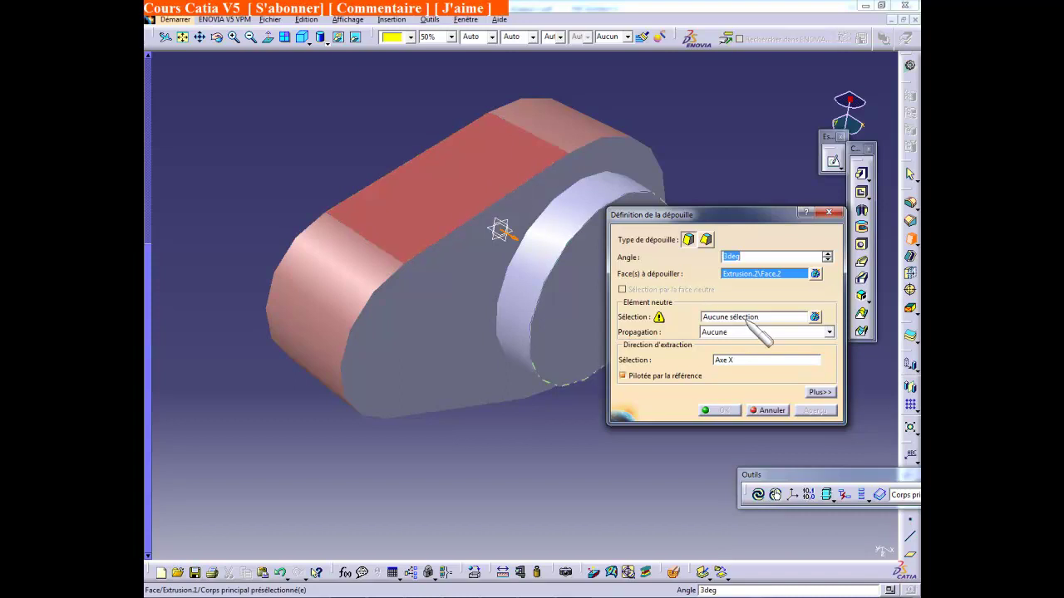
{"action": "right_click", "coordinate": [738, 320]}
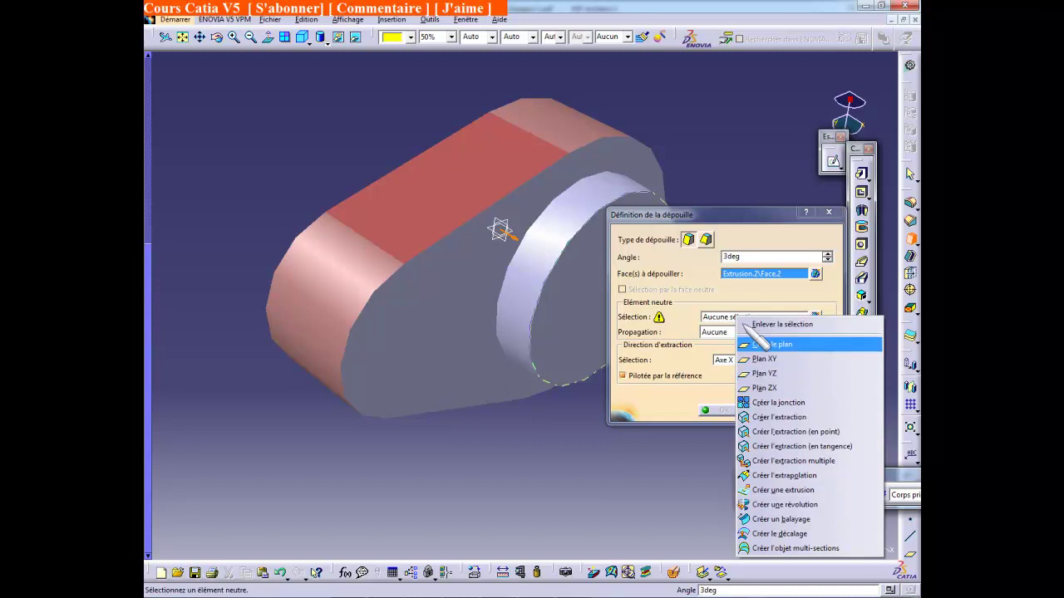
{"action": "right_click", "coordinate": [735, 275]}
{"action": "left_click", "coordinate": [720, 318]}
{"action": "right_click", "coordinate": [721, 322]}
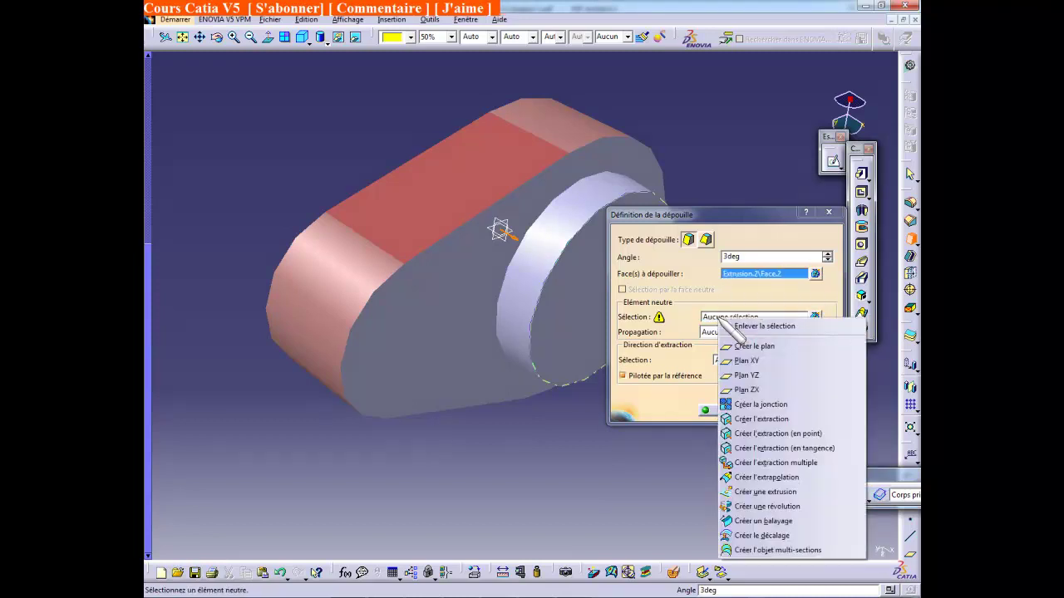
{"action": "left_click", "coordinate": [756, 376]}
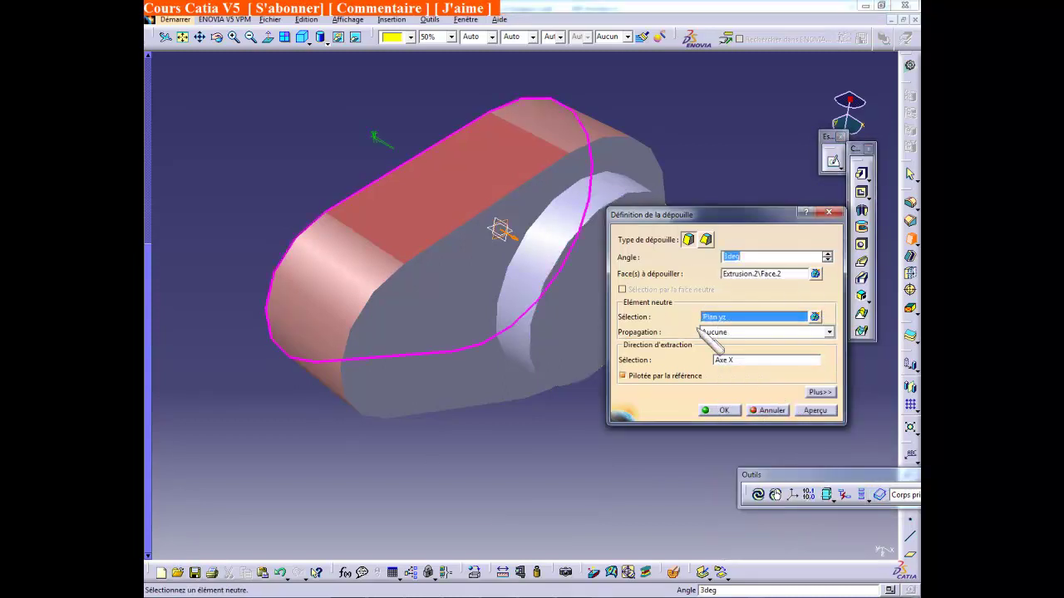
Switch the draft's neutral element to the slot extrusion's flat face surrounding the cylinder, preview it and apply the 3° draft
{"action": "left_click", "coordinate": [489, 278]}
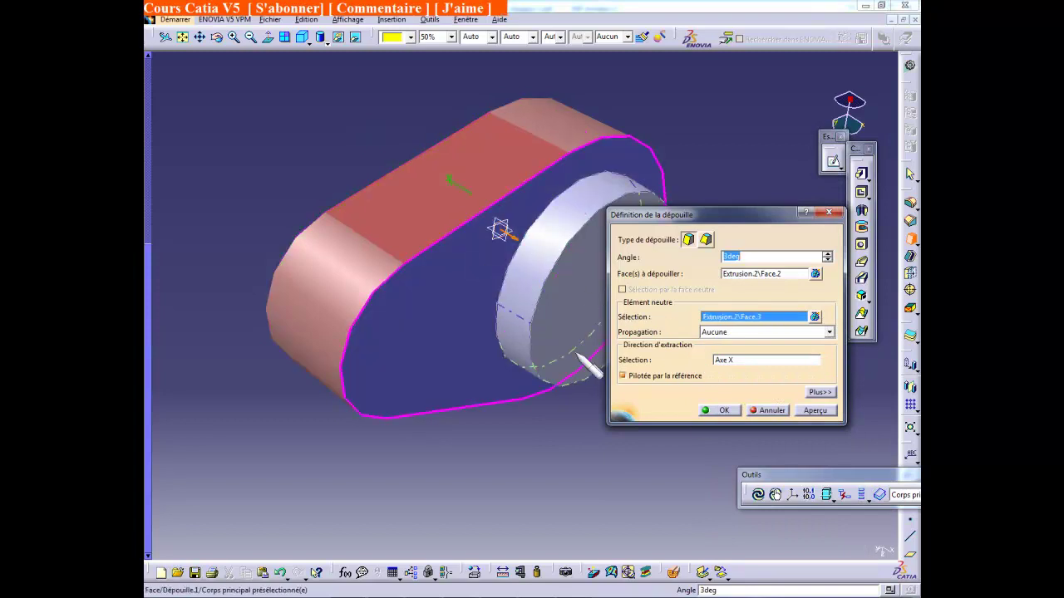
{"action": "left_click", "coordinate": [814, 410]}
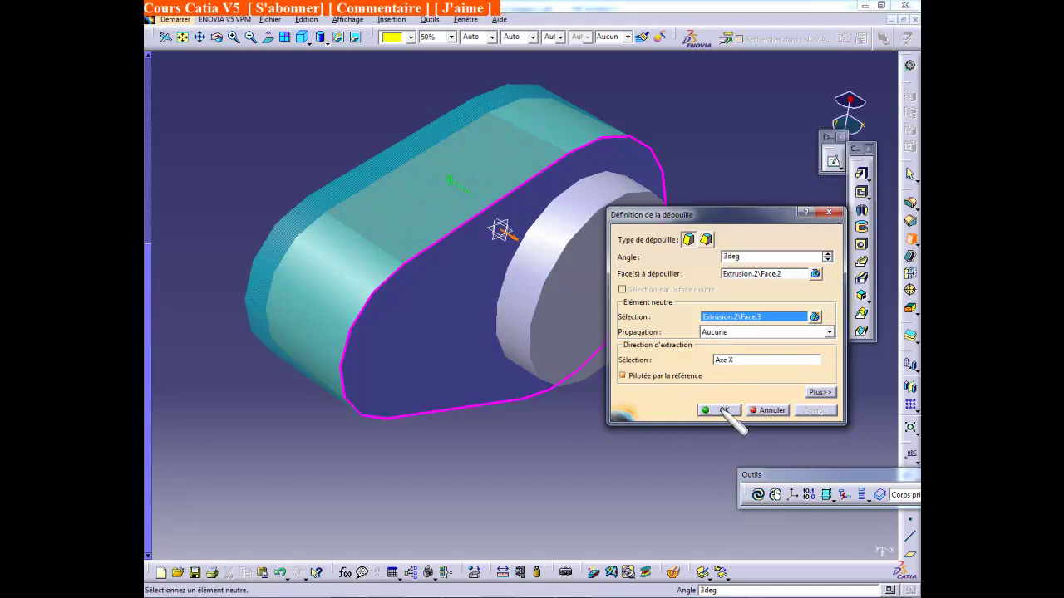
{"action": "left_click", "coordinate": [724, 411]}
Start a hole on the small cylinder's flat end face and open its positioning sketch
{"action": "middle_click_drag", "start_coordinate": [510, 423], "coordinate": [705, 261]}
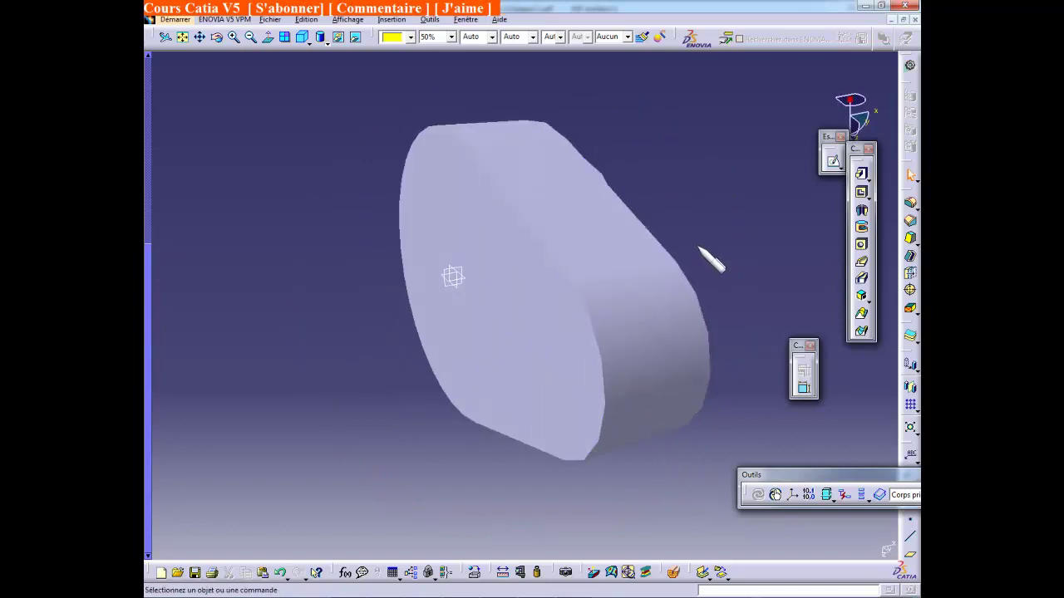
{"action": "key", "text": "alt+Tab"}
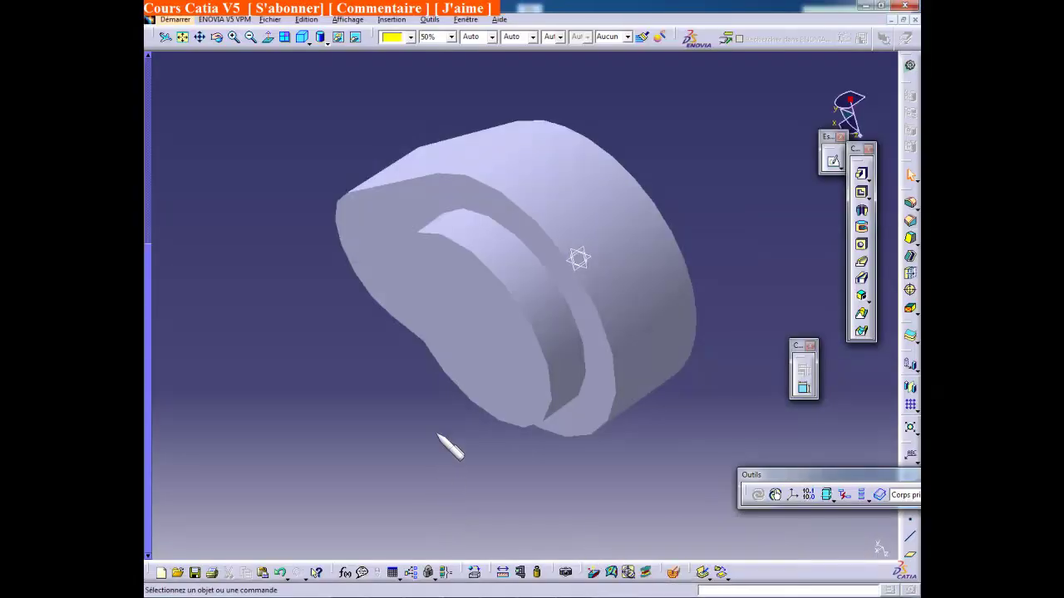
{"action": "left_click", "coordinate": [502, 341]}
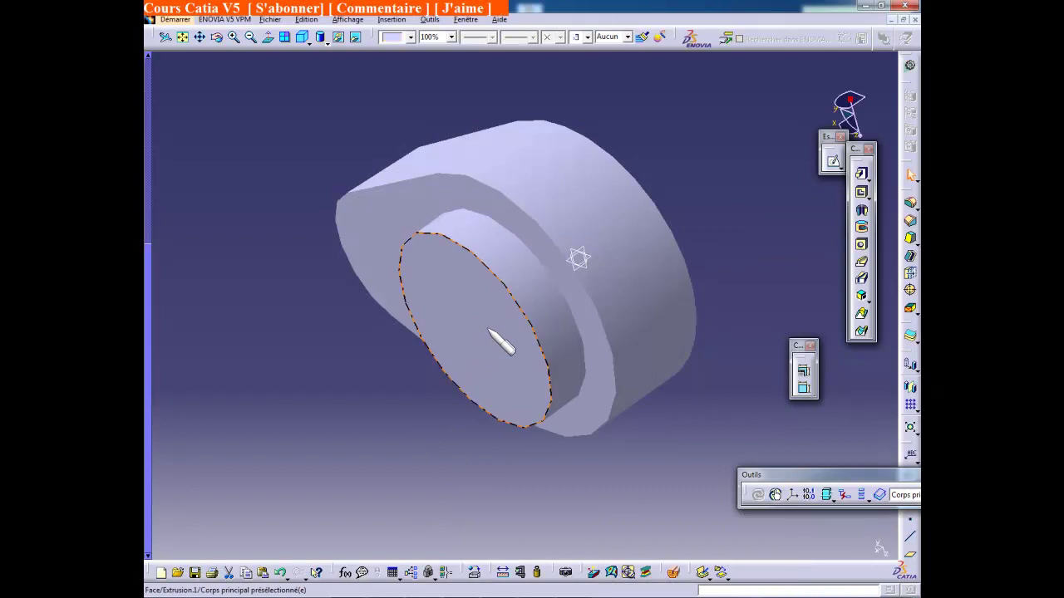
{"action": "left_click", "coordinate": [862, 245]}
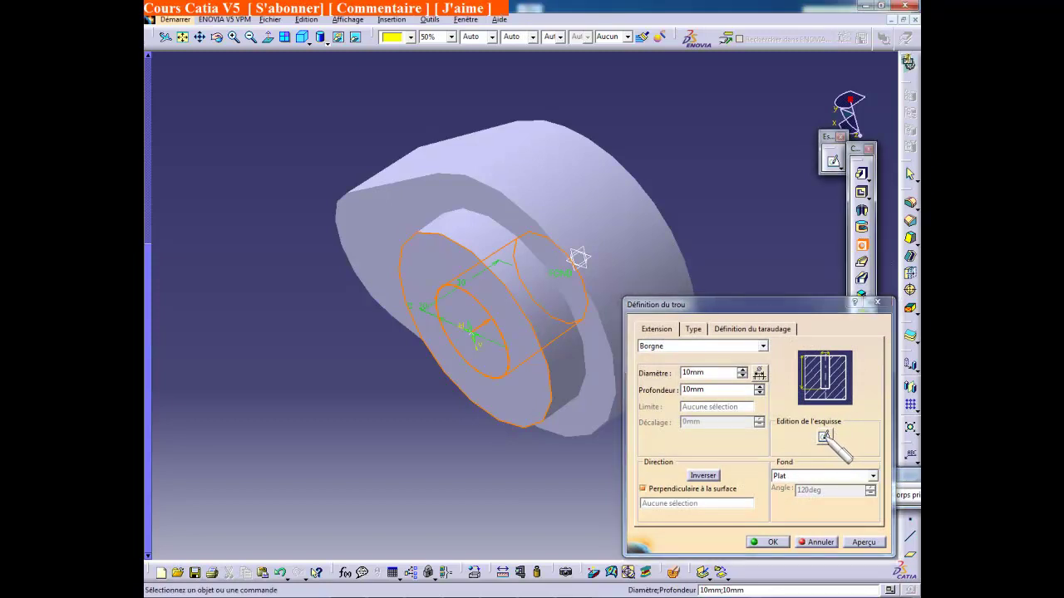
{"action": "left_click", "coordinate": [823, 436]}
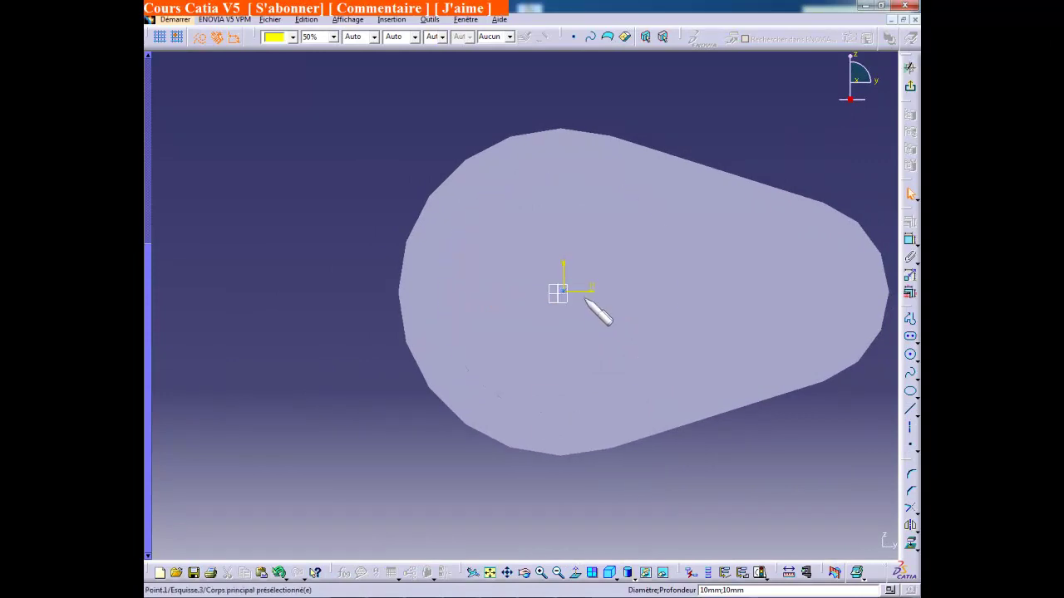
Constrain the hole's centre point concentric with the cylinder's circular edge and exit the positioning sketch
{"action": "left_click", "coordinate": [911, 239]}
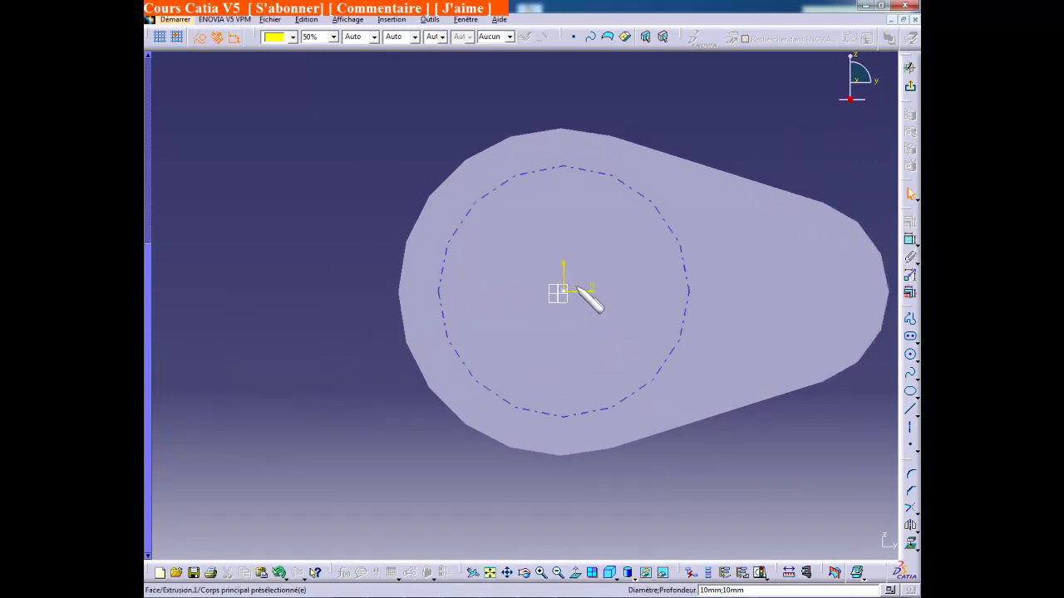
{"action": "left_click", "coordinate": [446, 268]}
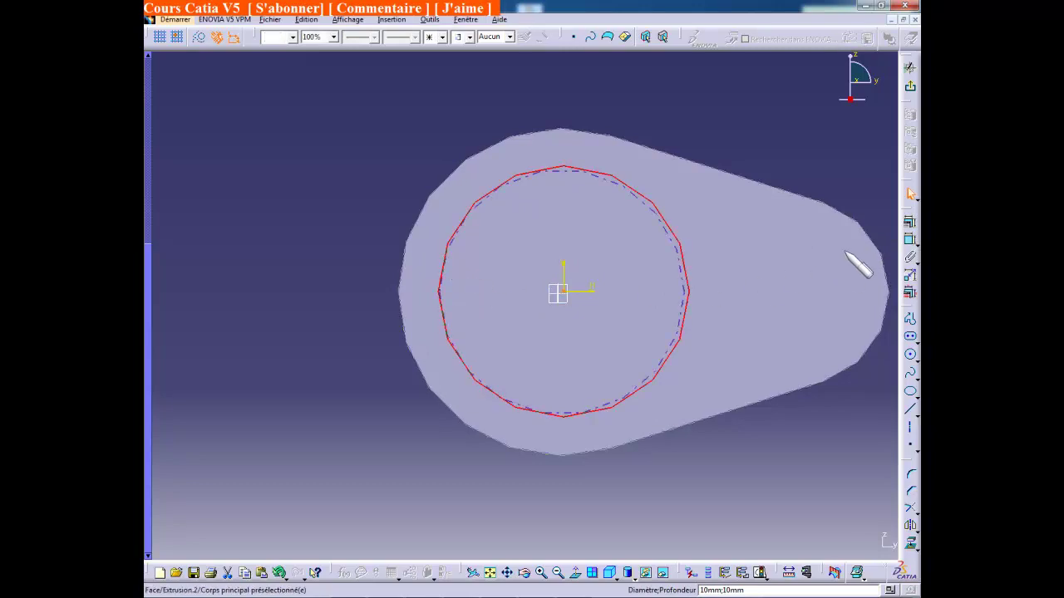
{"action": "left_click", "coordinate": [910, 222]}
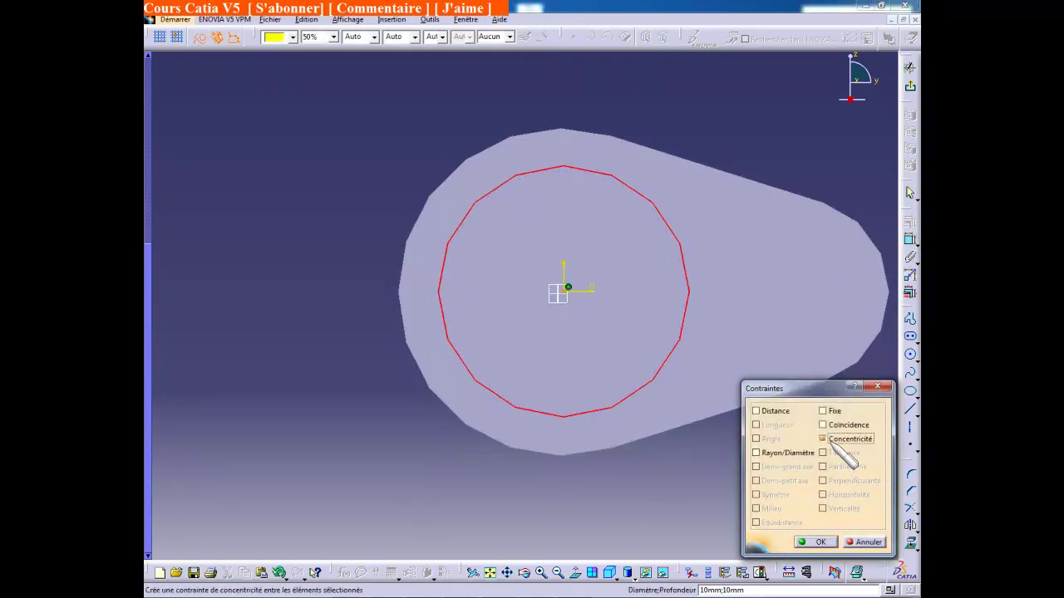
{"action": "left_click", "coordinate": [816, 542]}
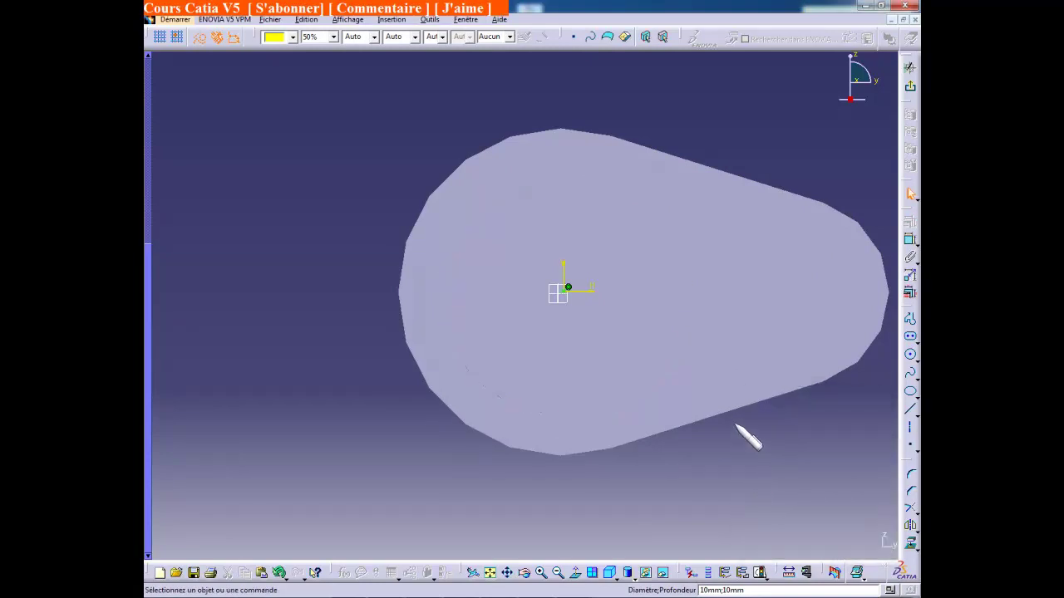
{"action": "left_click", "coordinate": [905, 106]}
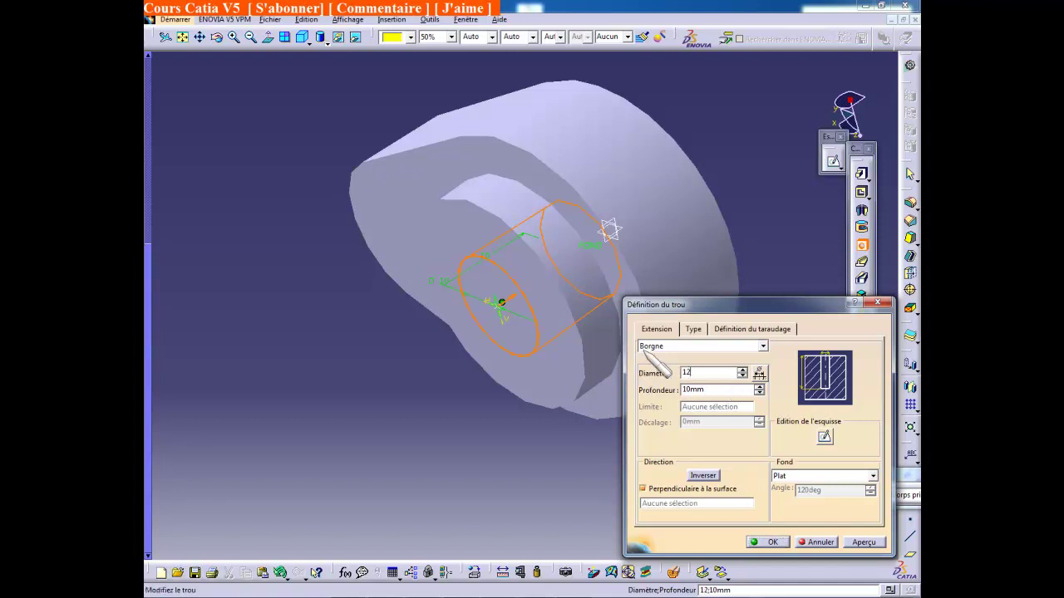
Give the hole a 12 mm diameter with the "Jusqu'au suivant" extent, preview it and create it
{"action": "left_click", "coordinate": [762, 345]}
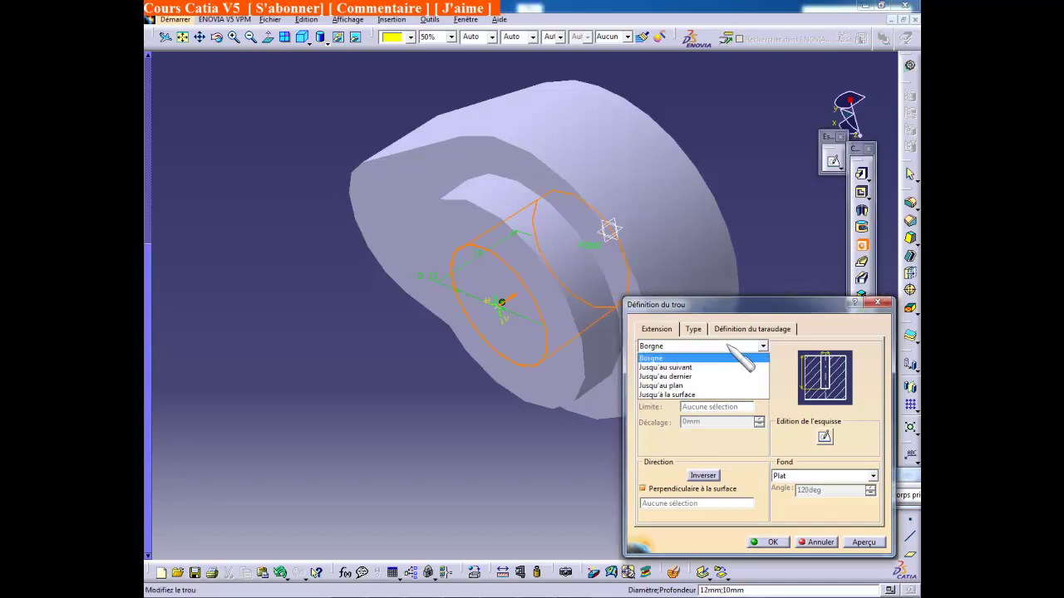
{"action": "left_click", "coordinate": [706, 367]}
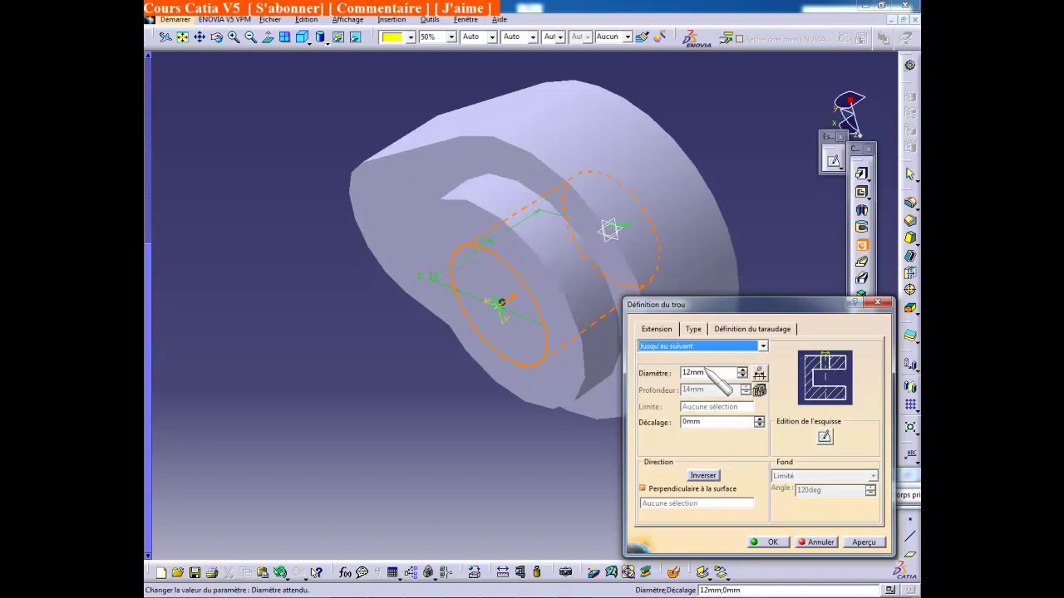
{"action": "middle_click_drag", "start_coordinate": [604, 444], "coordinate": [304, 397]}
{"action": "left_click", "coordinate": [864, 541]}
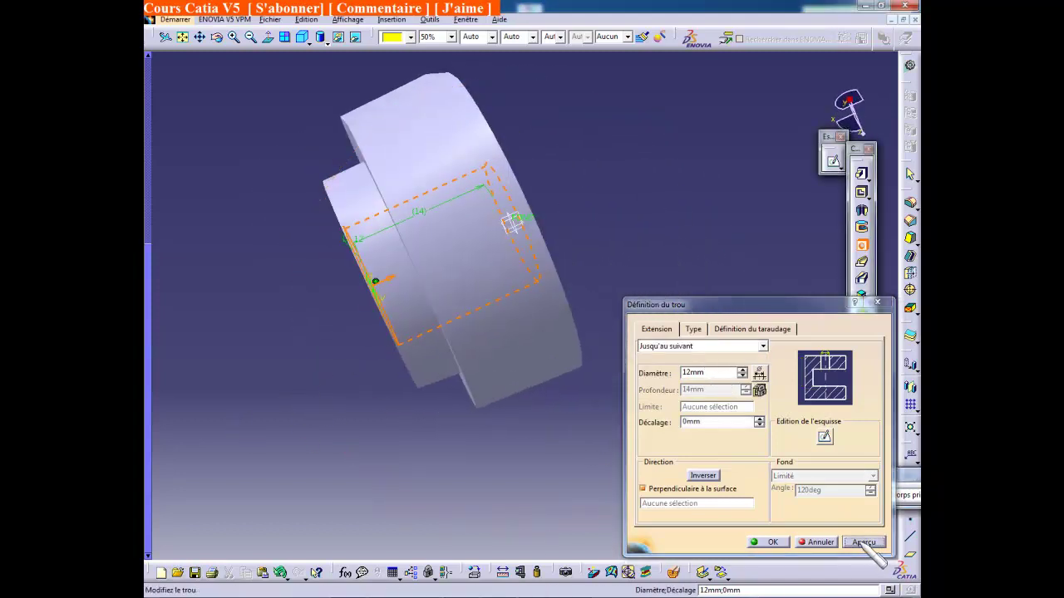
{"action": "middle_click_drag", "start_coordinate": [448, 507], "coordinate": [536, 399]}
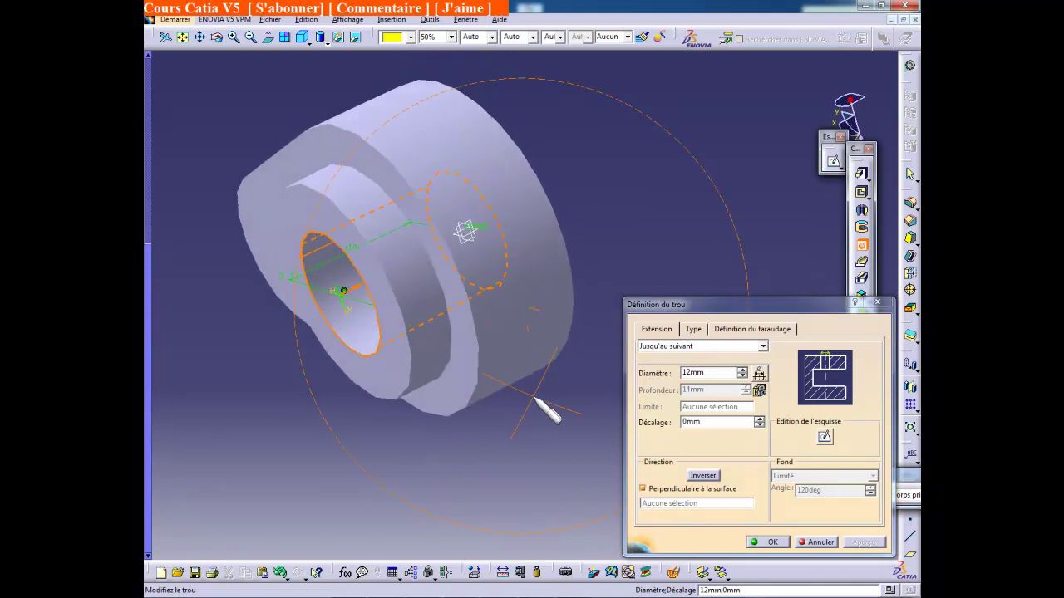
{"action": "left_click", "coordinate": [766, 542]}
{"action": "middle_click_drag", "start_coordinate": [573, 468], "coordinate": [442, 408]}
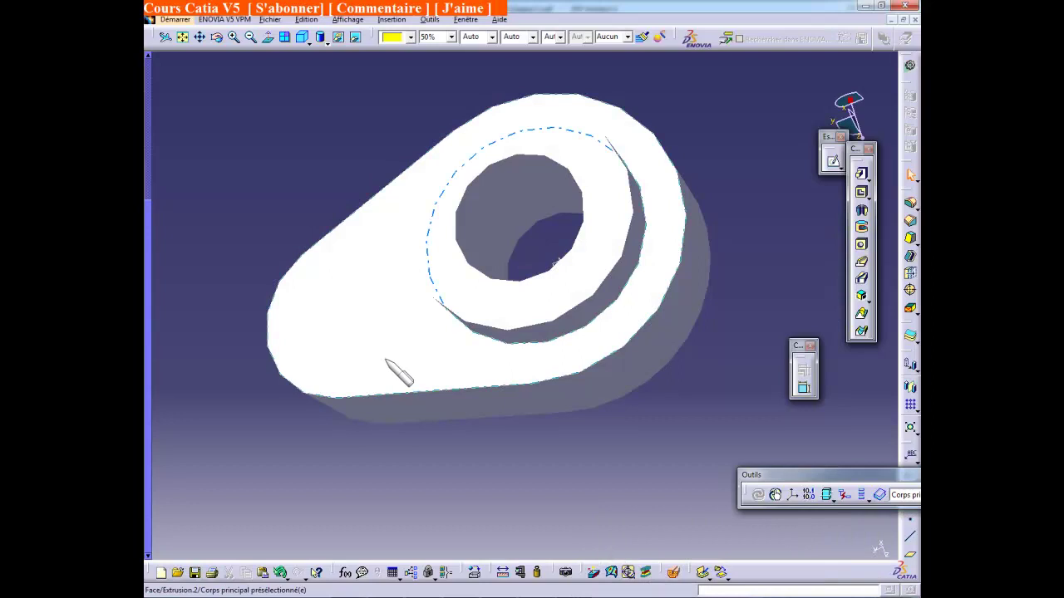
Apply a 1 mm edge fillet to the arm's flat face surrounding the cylinder, previewing it first
{"action": "left_click", "coordinate": [416, 370]}
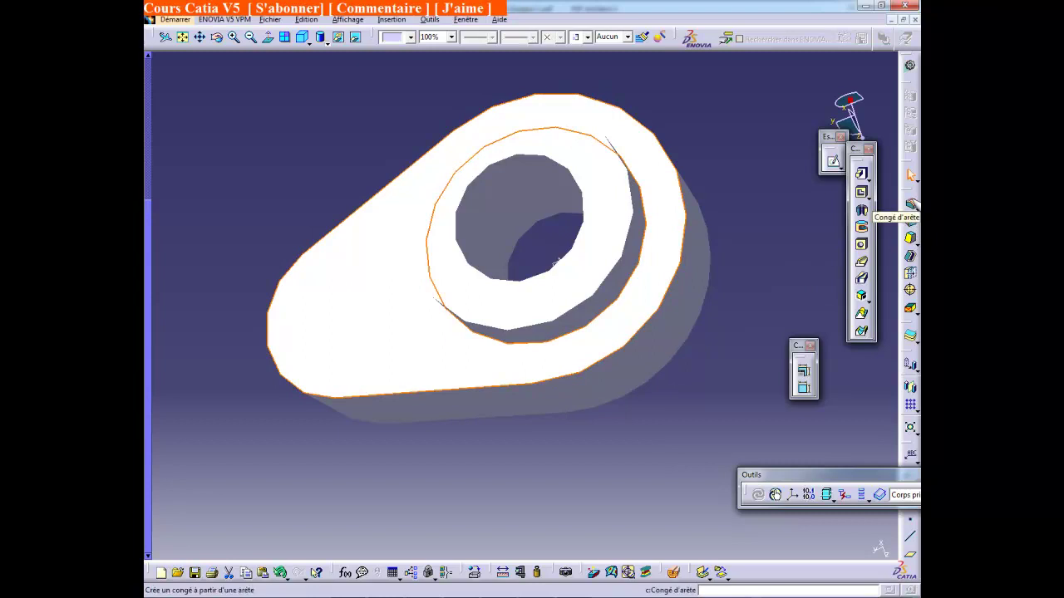
{"action": "left_click", "coordinate": [911, 204]}
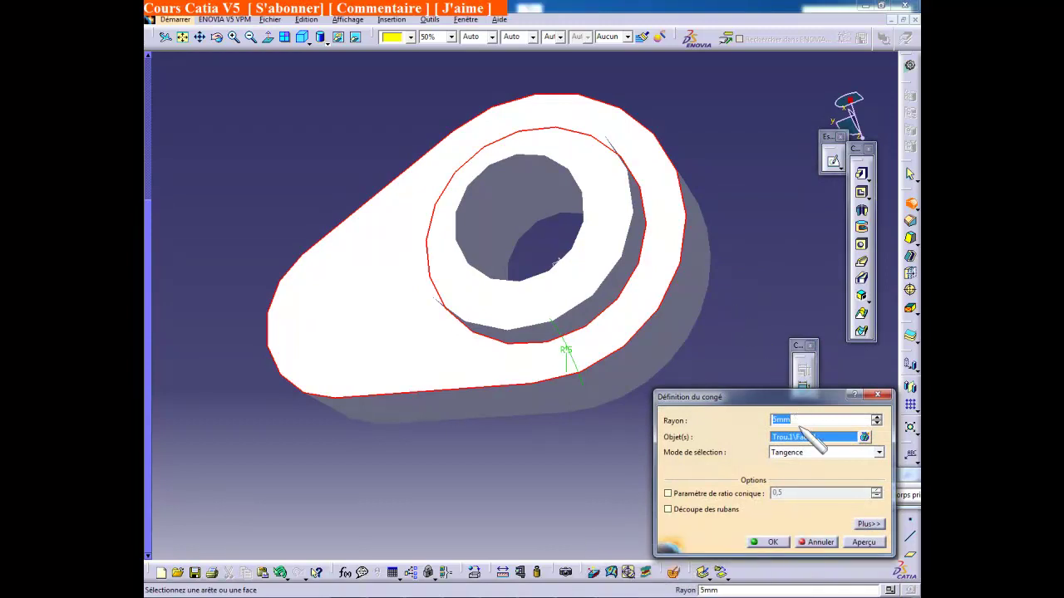
{"action": "key", "text": "BackSpace"}
{"action": "type", "text": "1"}
{"action": "left_click", "coordinate": [865, 542]}
{"action": "left_click", "coordinate": [773, 542]}
{"action": "middle_click_drag", "start_coordinate": [582, 504], "coordinate": [567, 349]}
{"action": "middle_click_drag", "start_coordinate": [572, 389], "coordinate": [509, 322]}
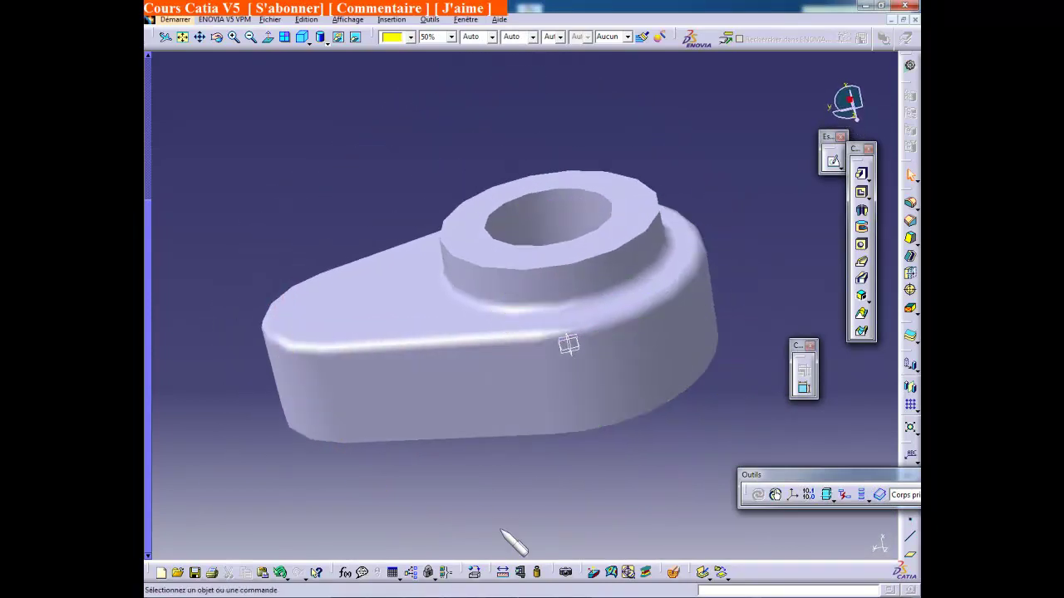
Mirror the current solid about its flat back face, on the side opposite the protruding cylinder
{"action": "key", "text": "alt+Tab"}
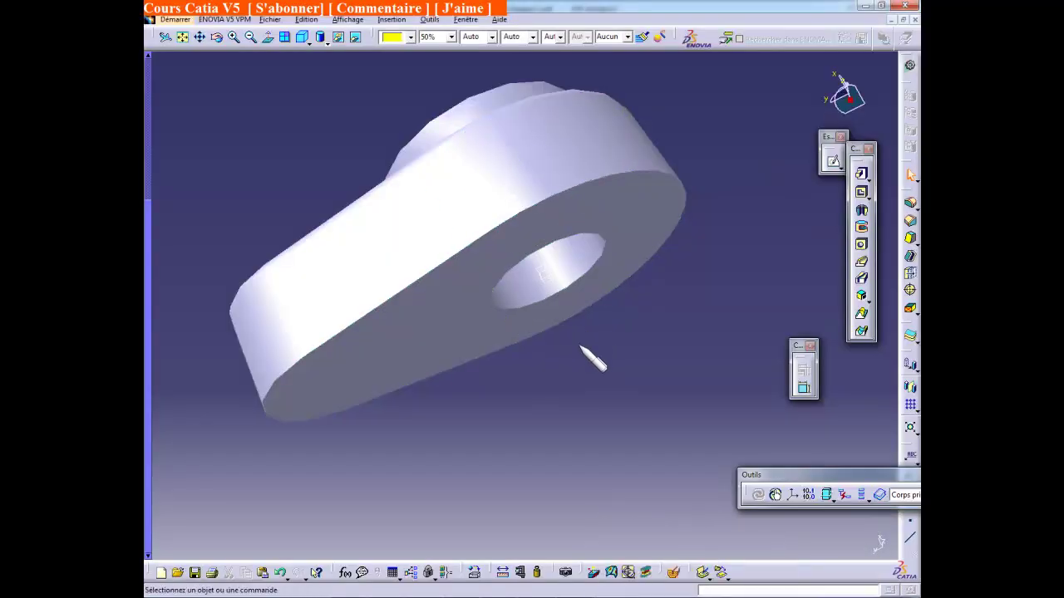
{"action": "left_click", "coordinate": [568, 221]}
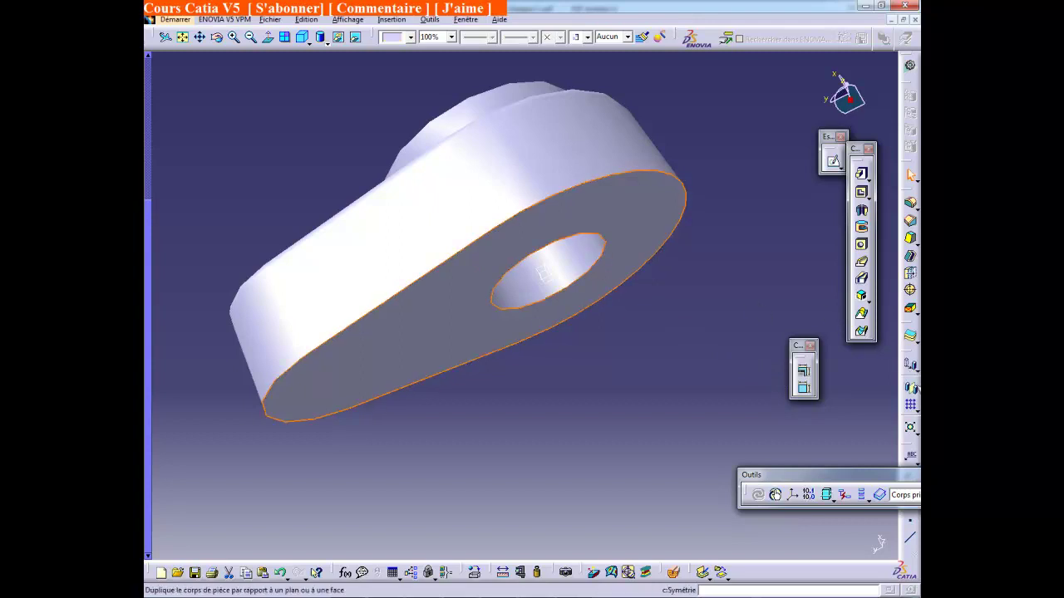
{"action": "left_click", "coordinate": [913, 388]}
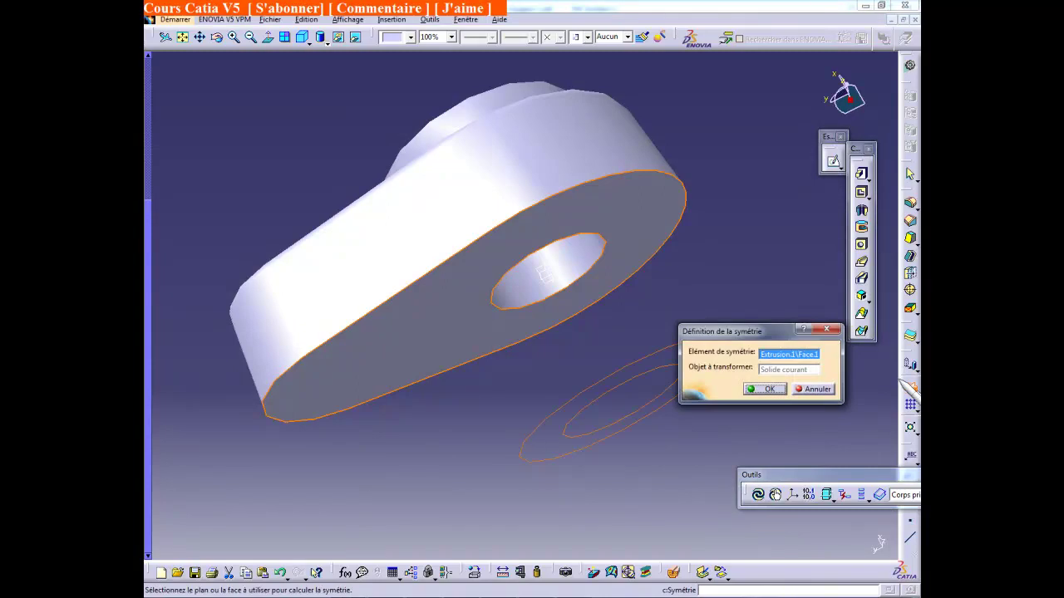
{"action": "middle_click_drag", "start_coordinate": [605, 385], "coordinate": [737, 382]}
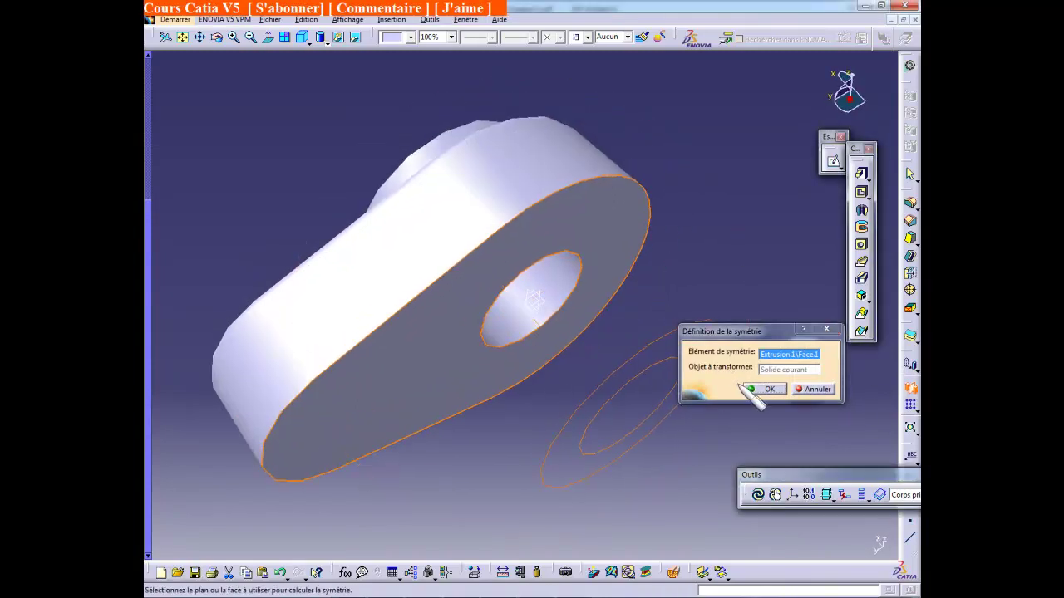
{"action": "left_click", "coordinate": [758, 389]}
{"action": "left_click", "coordinate": [519, 572]}
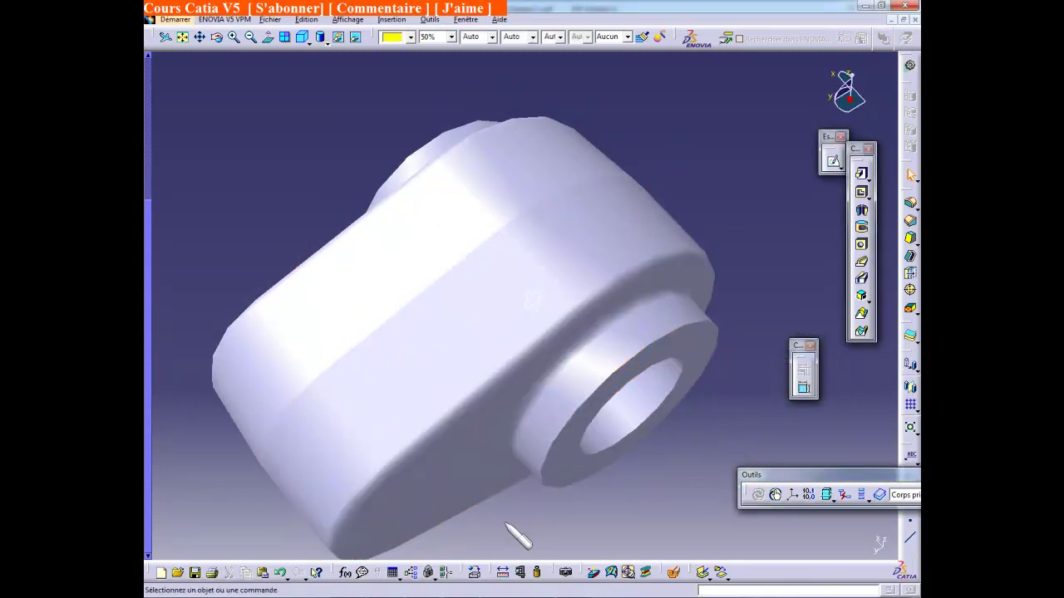
{"action": "middle_click_drag", "start_coordinate": [526, 439], "coordinate": [677, 481]}
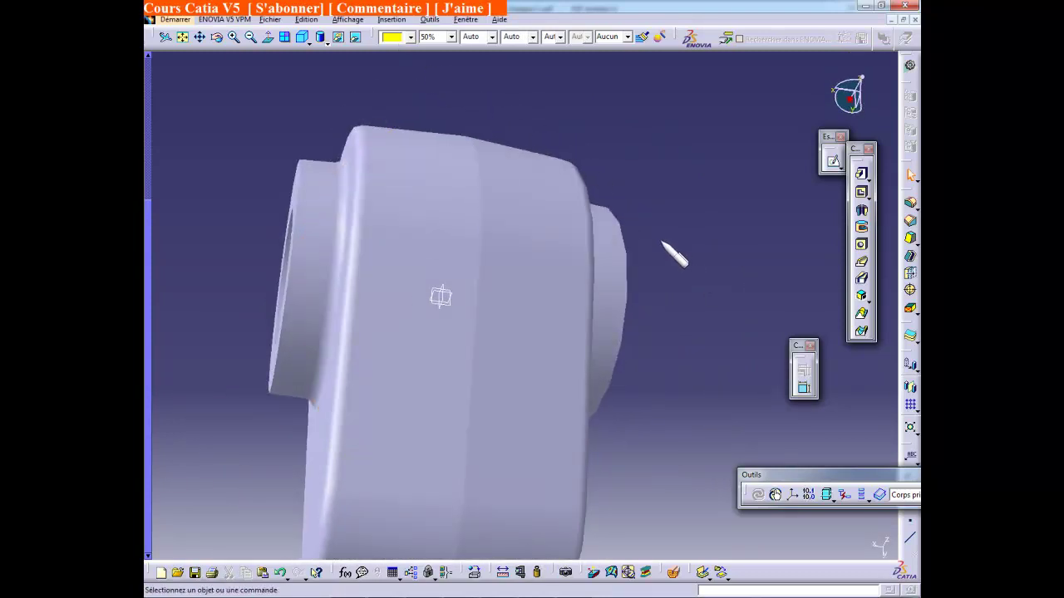
{"action": "middle_click_drag", "start_coordinate": [665, 380], "coordinate": [337, 95]}
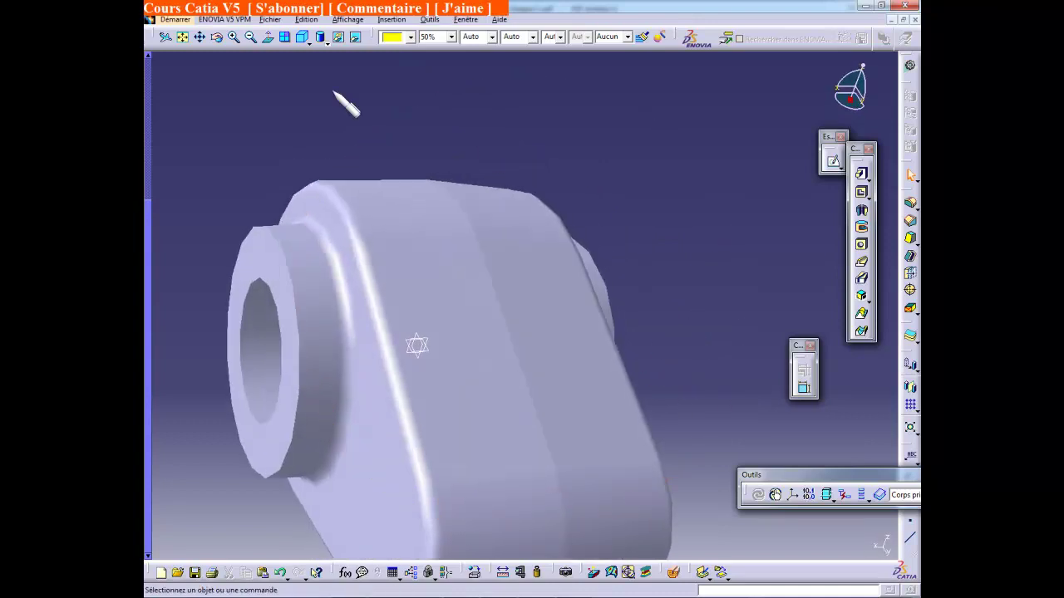
{"action": "left_click", "coordinate": [184, 36]}
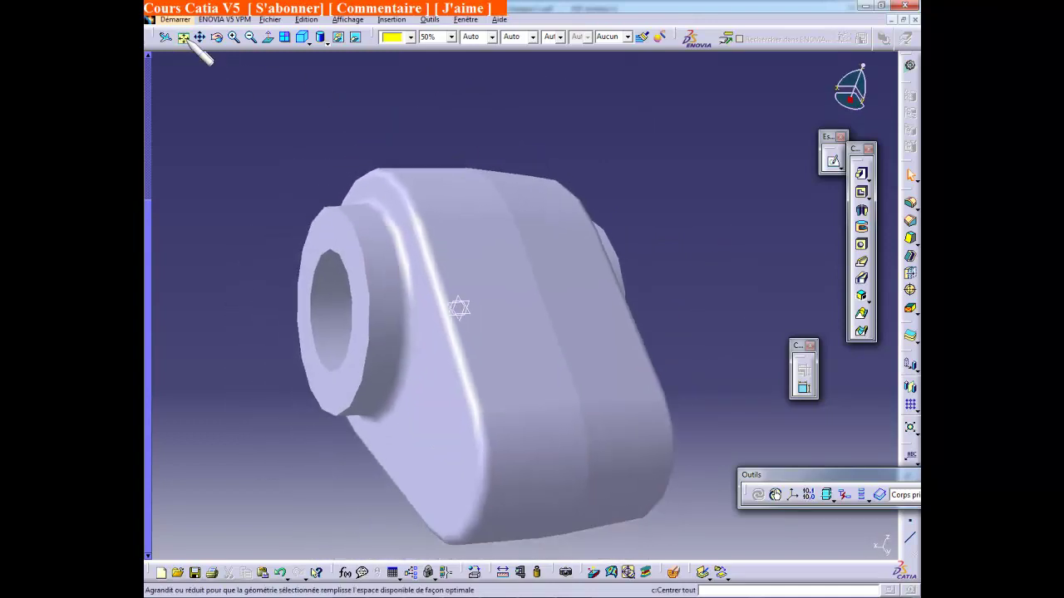
{"action": "middle_click_drag", "start_coordinate": [451, 468], "coordinate": [486, 461]}
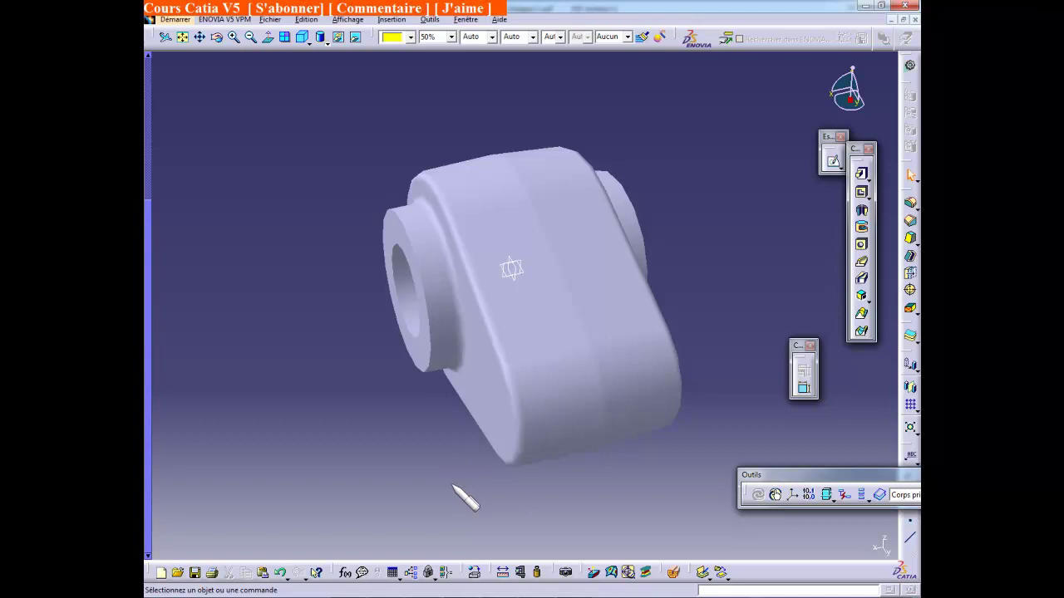
Consult the exercise document's third extrusion instructions, return to CATIA and open a sketch on the XY plane
{"action": "key", "text": "alt+Tab"}
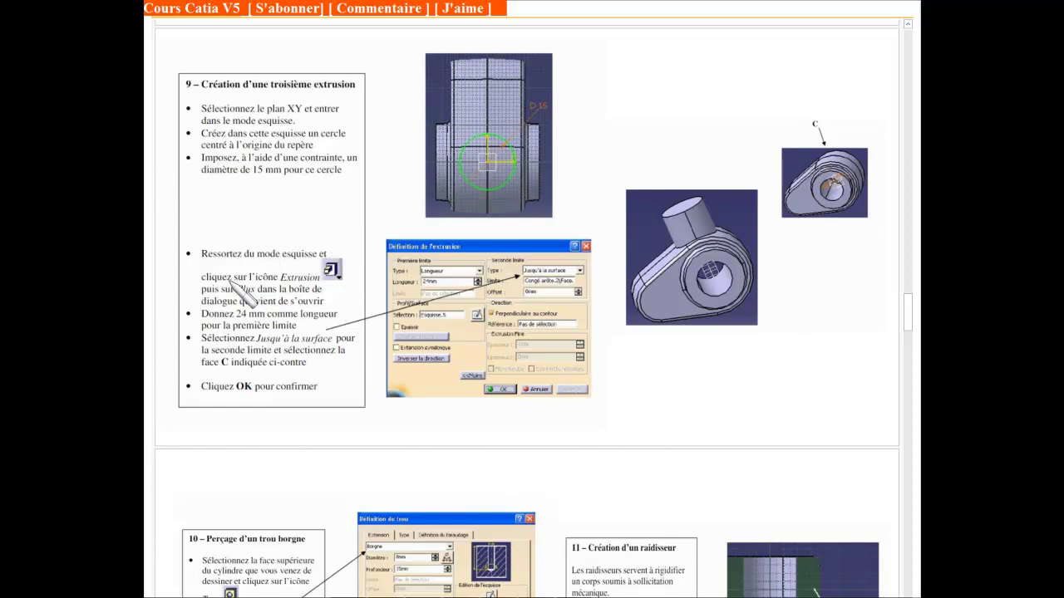
{"action": "key", "text": "alt+Tab"}
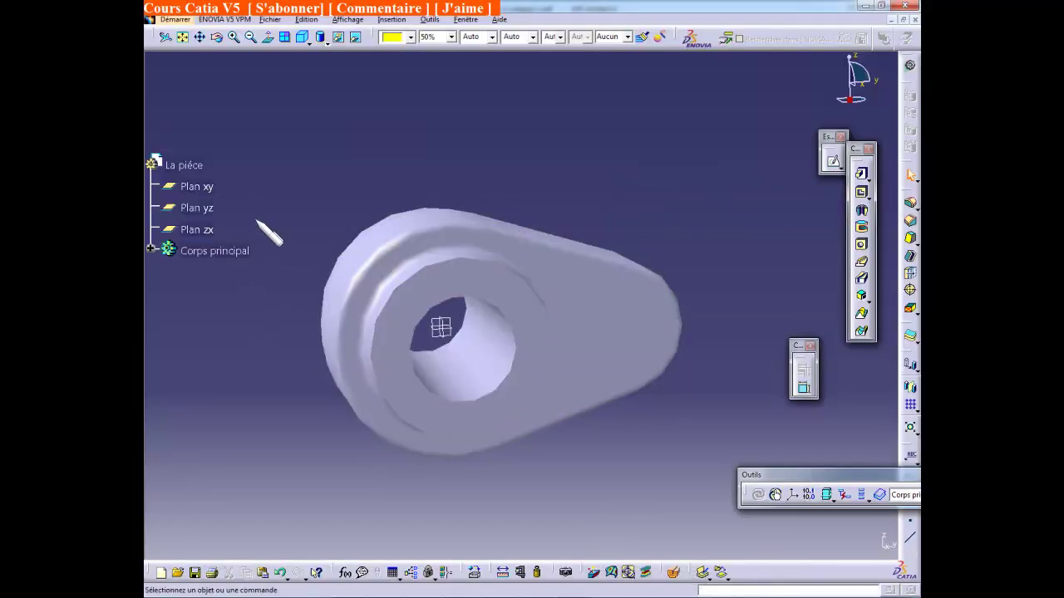
{"action": "left_click", "coordinate": [208, 189]}
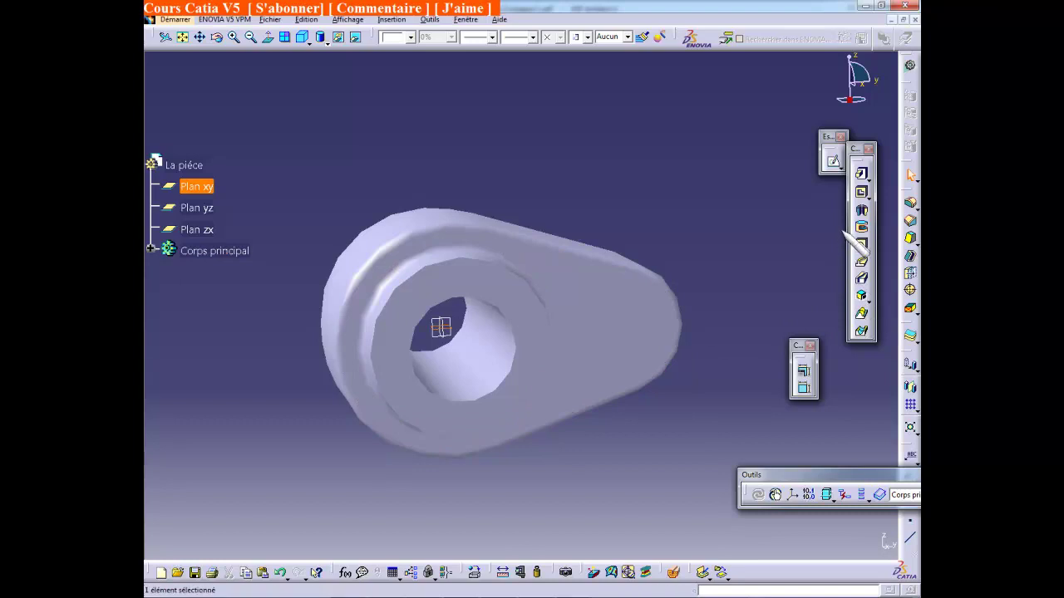
{"action": "left_click", "coordinate": [839, 160]}
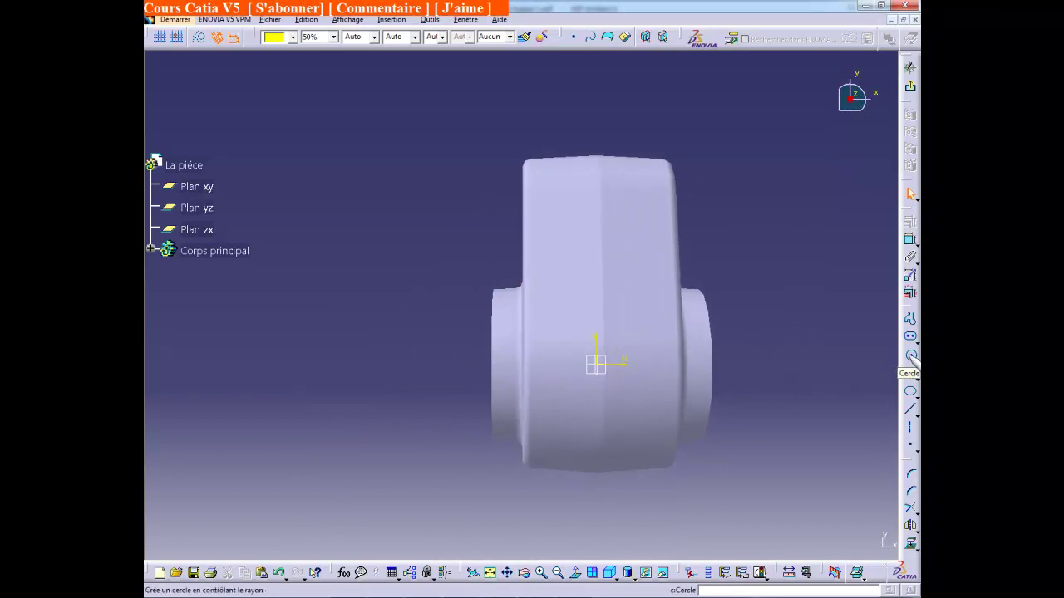
Sketch a circle about 13.4 mm in diameter centred on the origin and dimension its diameter
{"action": "left_click", "coordinate": [911, 356]}
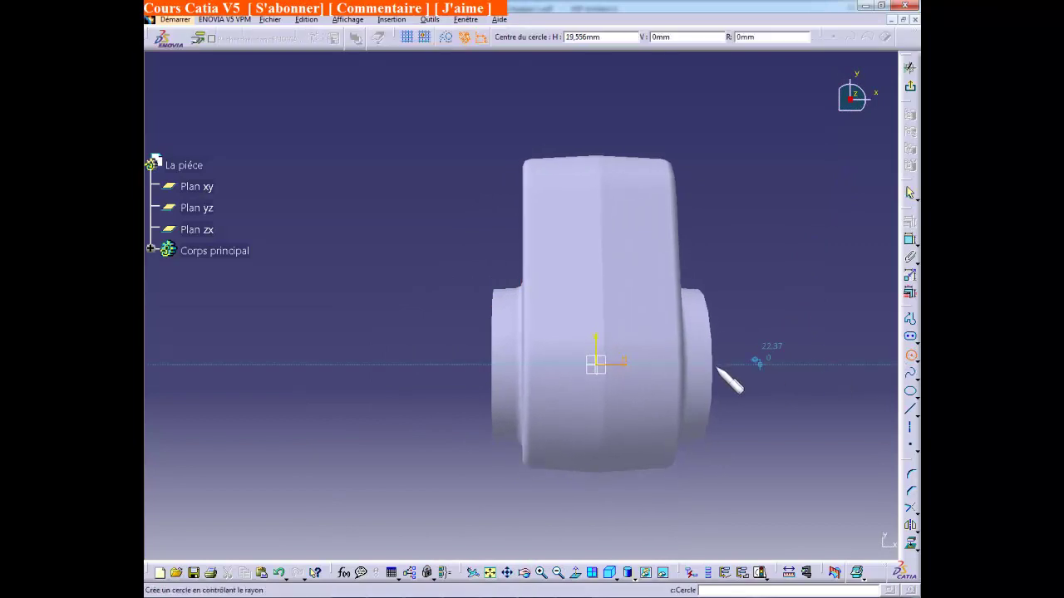
{"action": "left_click", "coordinate": [595, 364]}
{"action": "left_click", "coordinate": [612, 412]}
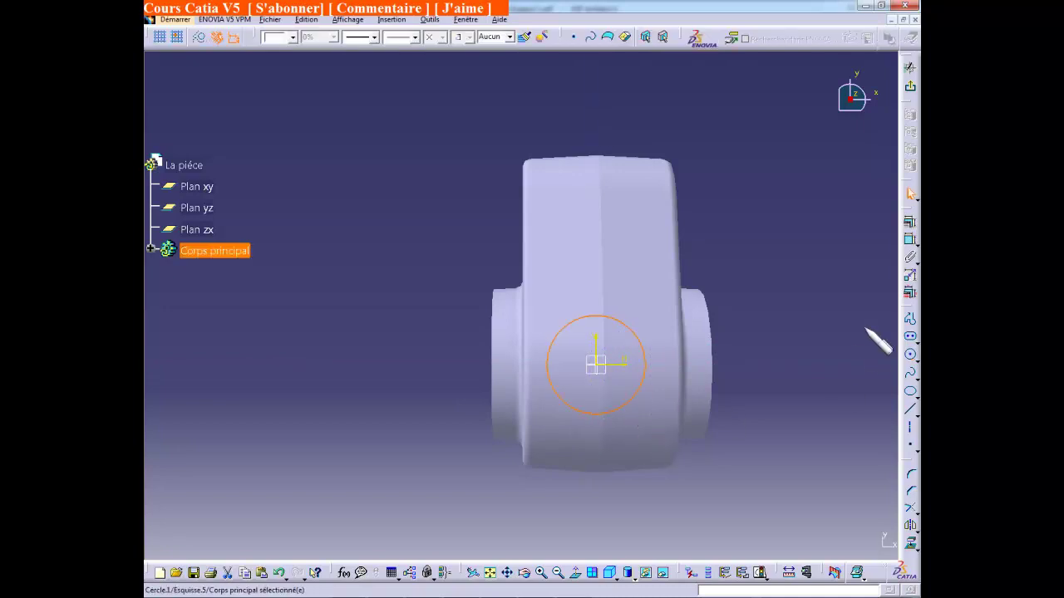
{"action": "left_click", "coordinate": [910, 241]}
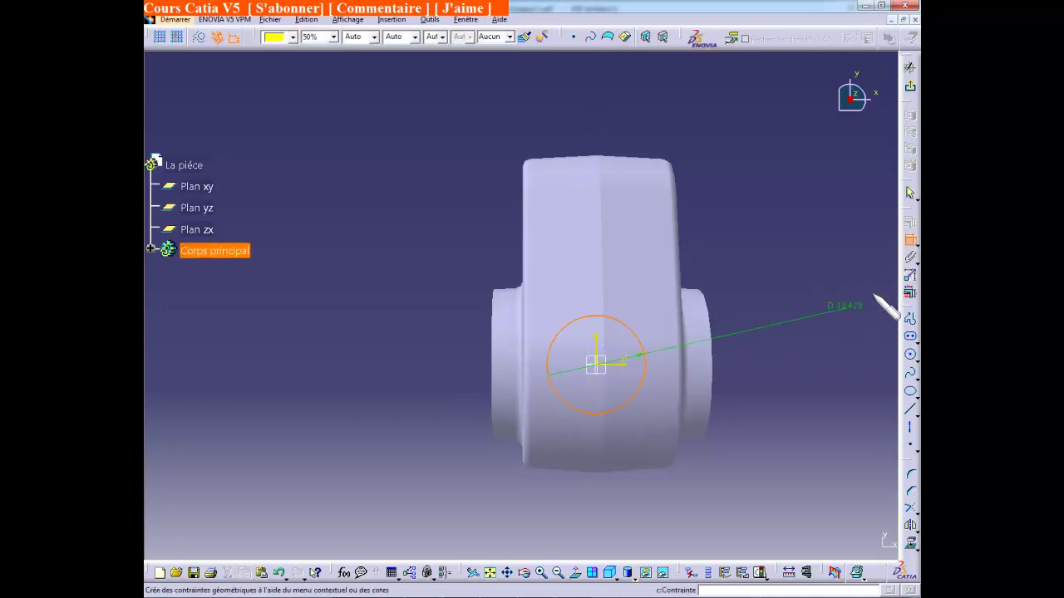
{"action": "left_click", "coordinate": [759, 375]}
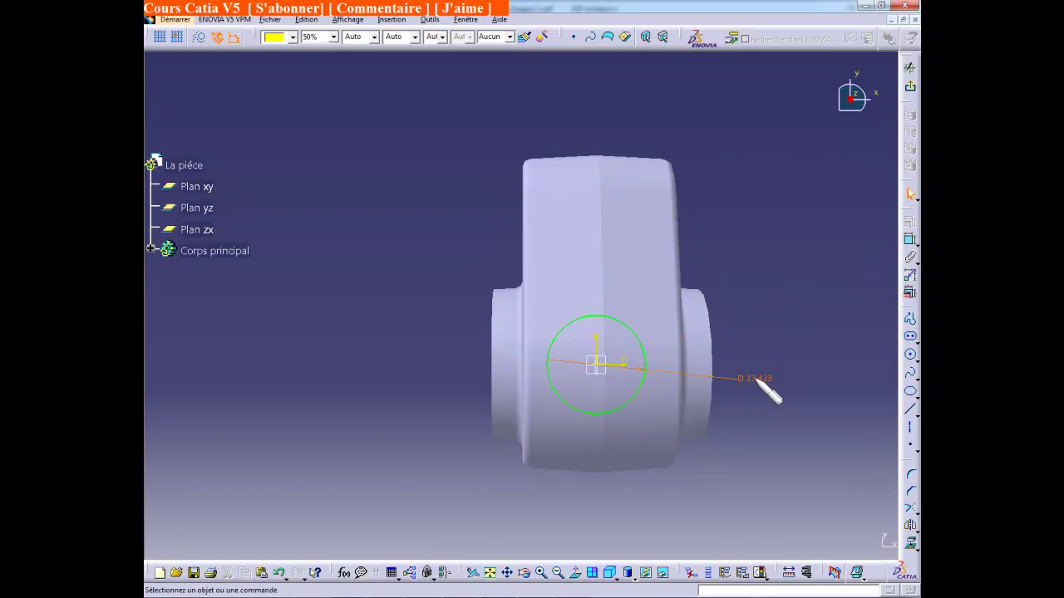
Set the circle's diameter to 20 mm, check the exercise document's third extrusion instructions, and return to CATIA
{"action": "double_click", "coordinate": [757, 380]}
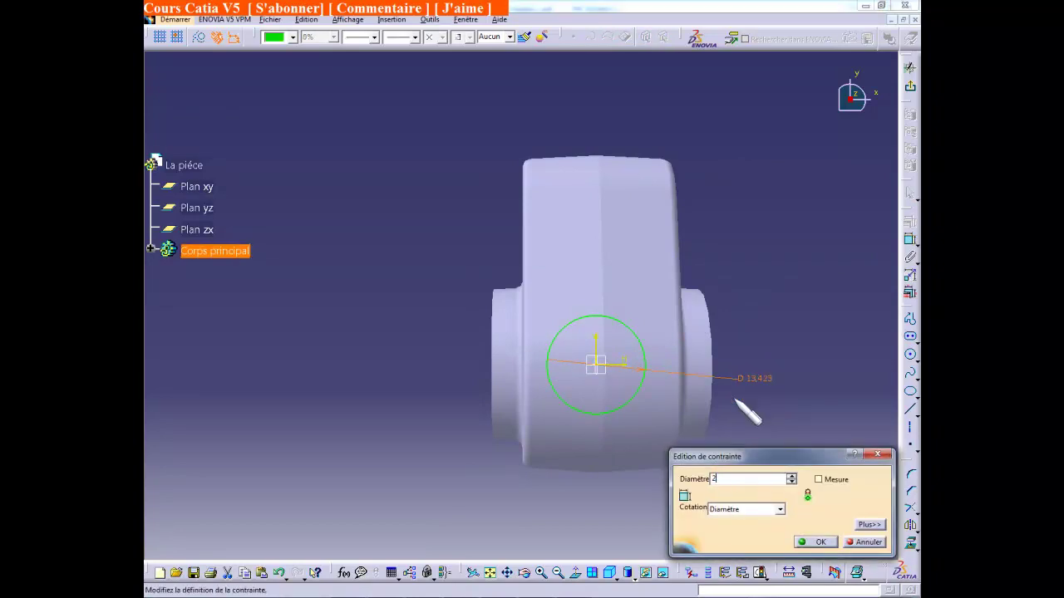
{"action": "key", "text": "Return"}
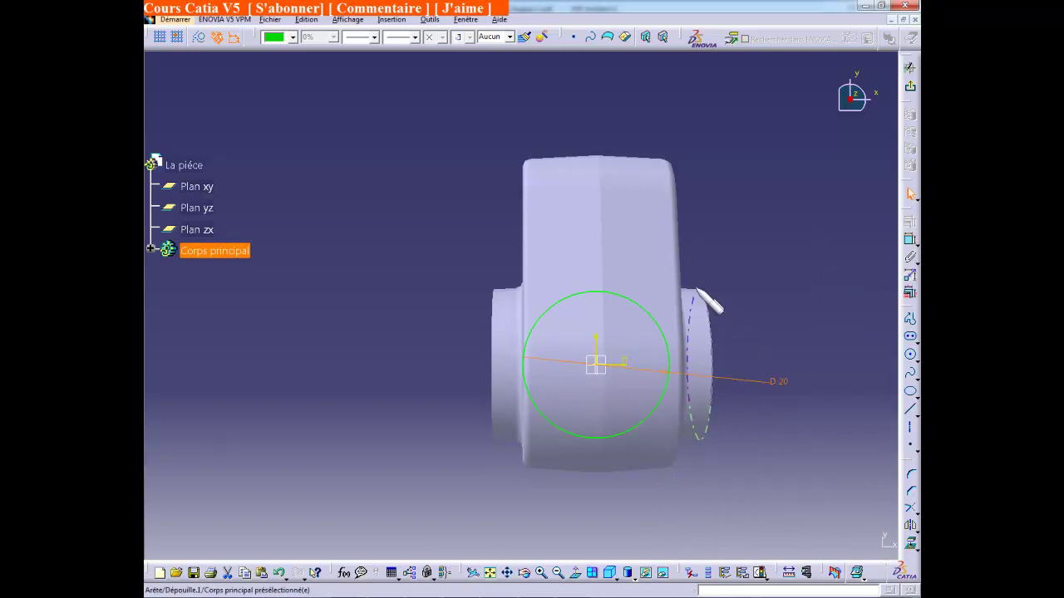
{"action": "key", "text": "alt+Tab"}
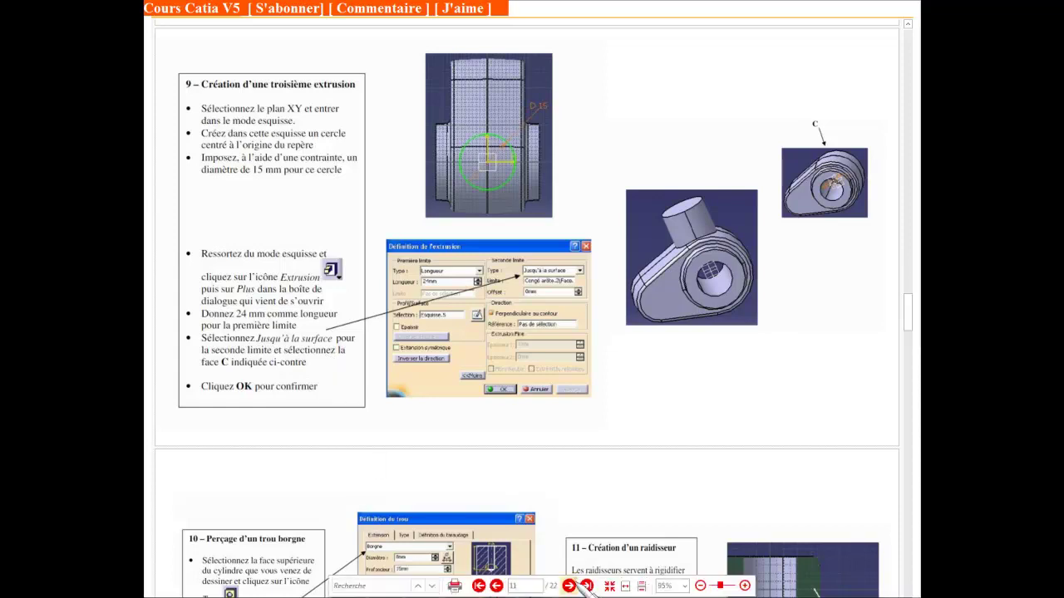
{"action": "key", "text": "Escape"}
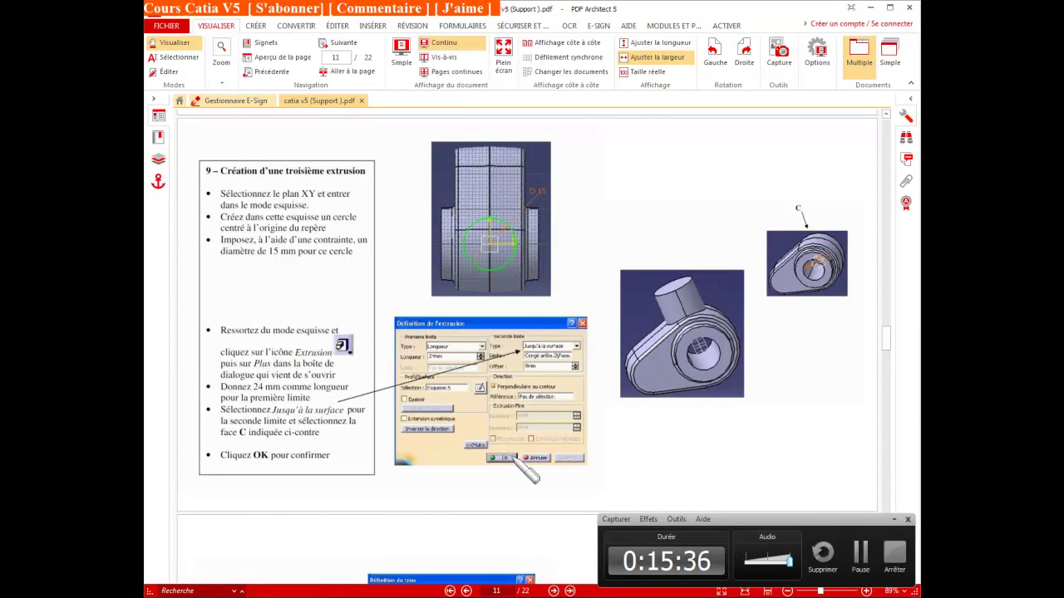
{"action": "key", "text": "alt+Tab"}
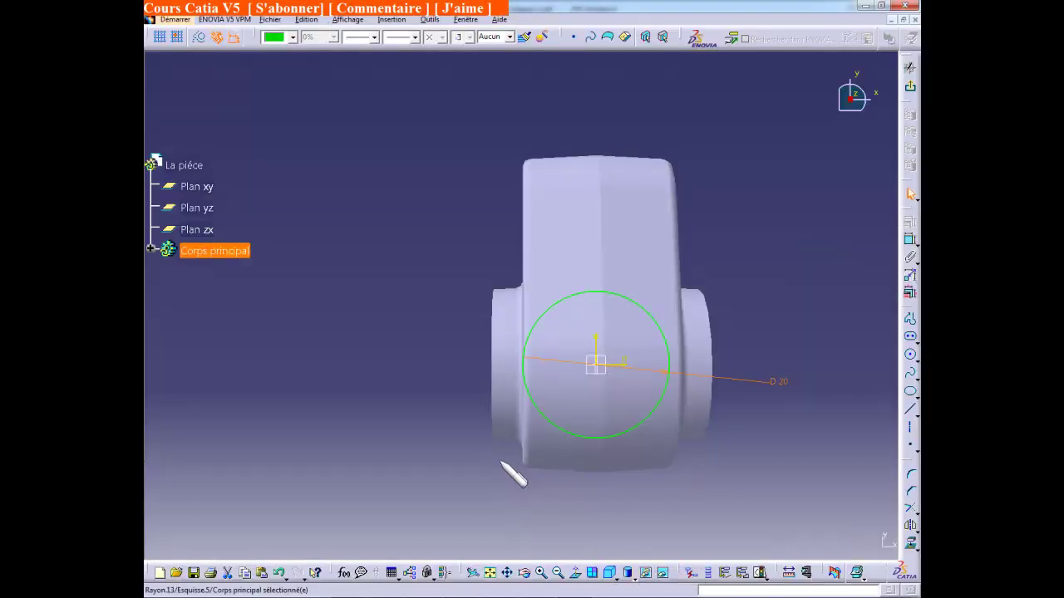
Exit the sketch, try Jusqu'à la surface as the first limit, and extrude the circle by a 24 mm length instead
{"action": "left_click", "coordinate": [910, 89]}
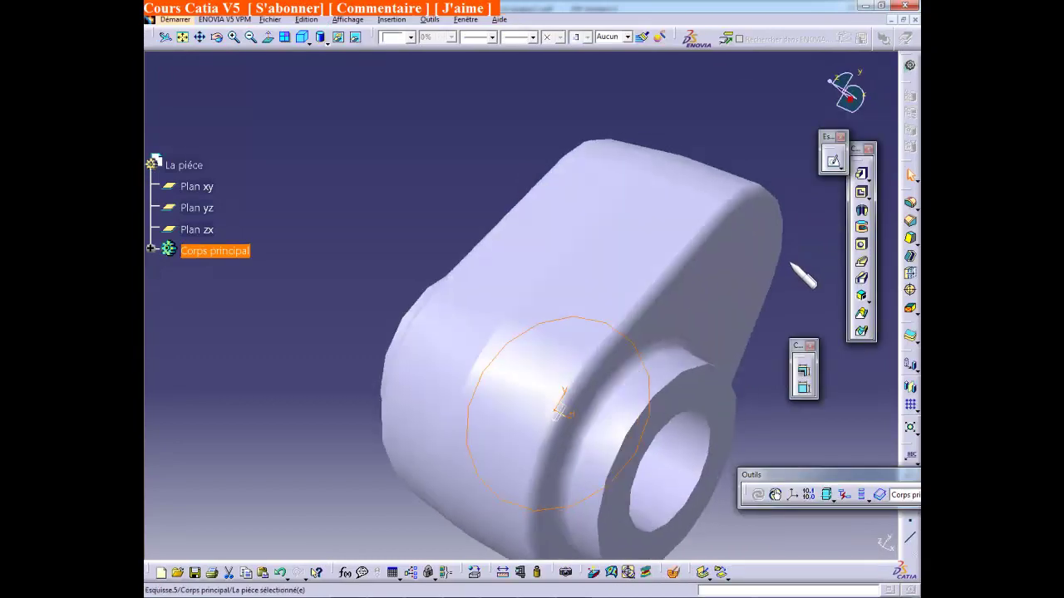
{"action": "left_click", "coordinate": [862, 174]}
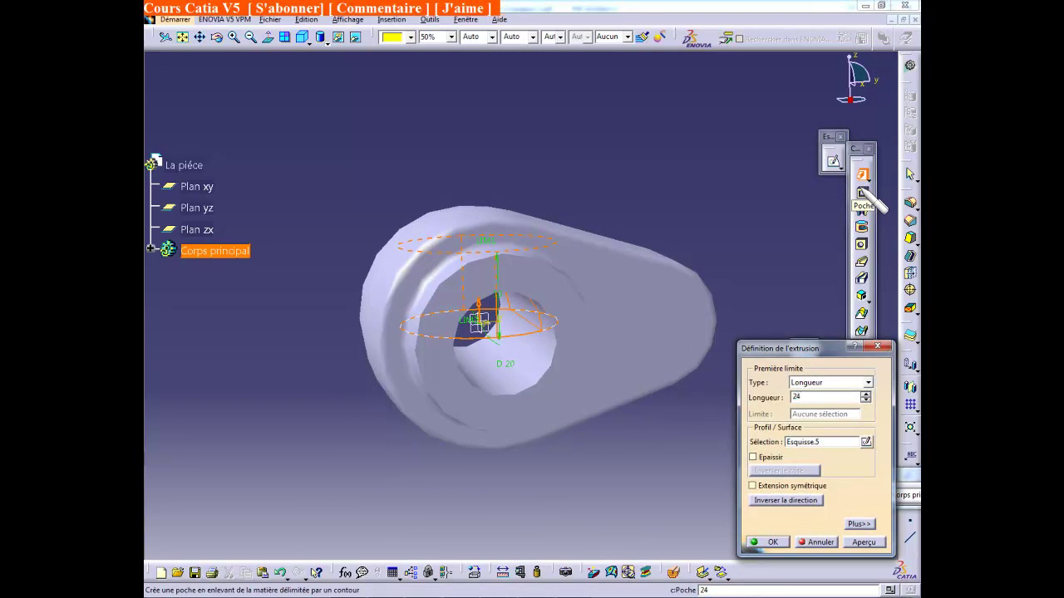
{"action": "left_click", "coordinate": [867, 383]}
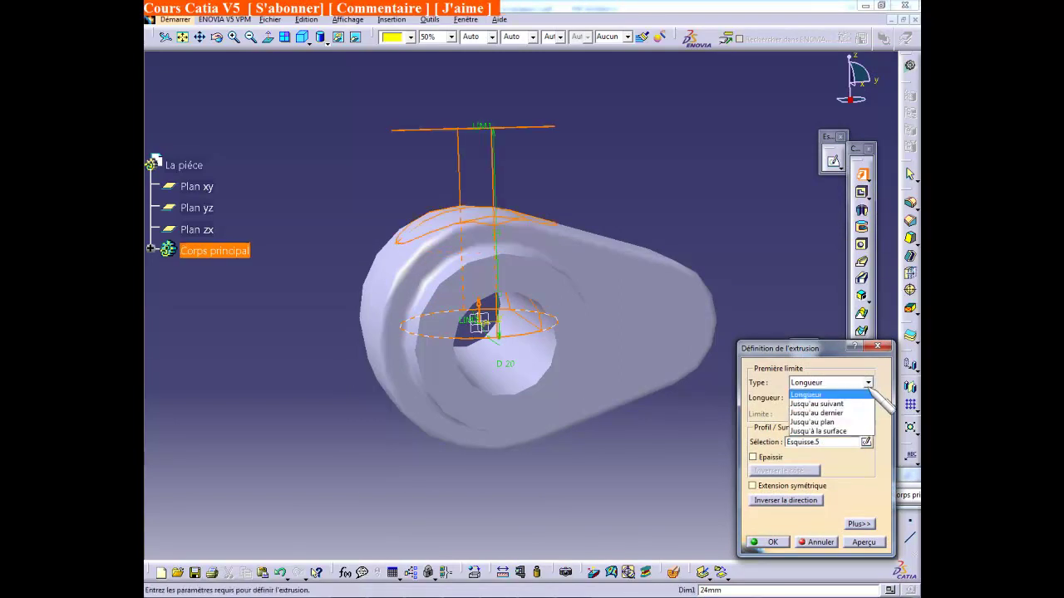
{"action": "left_click", "coordinate": [856, 430]}
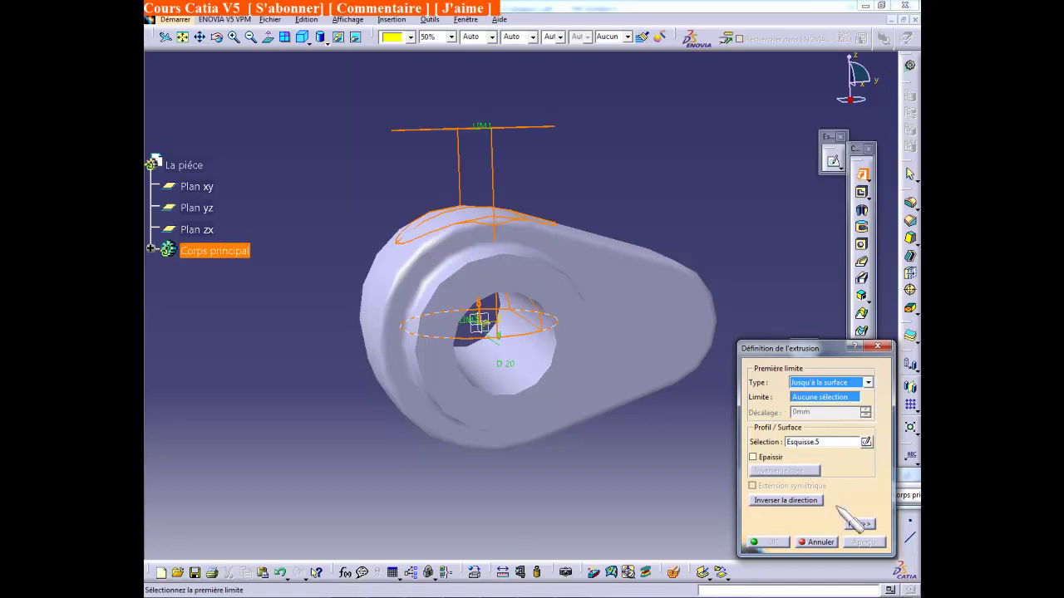
{"action": "left_click", "coordinate": [821, 398]}
{"action": "right_click", "coordinate": [820, 402]}
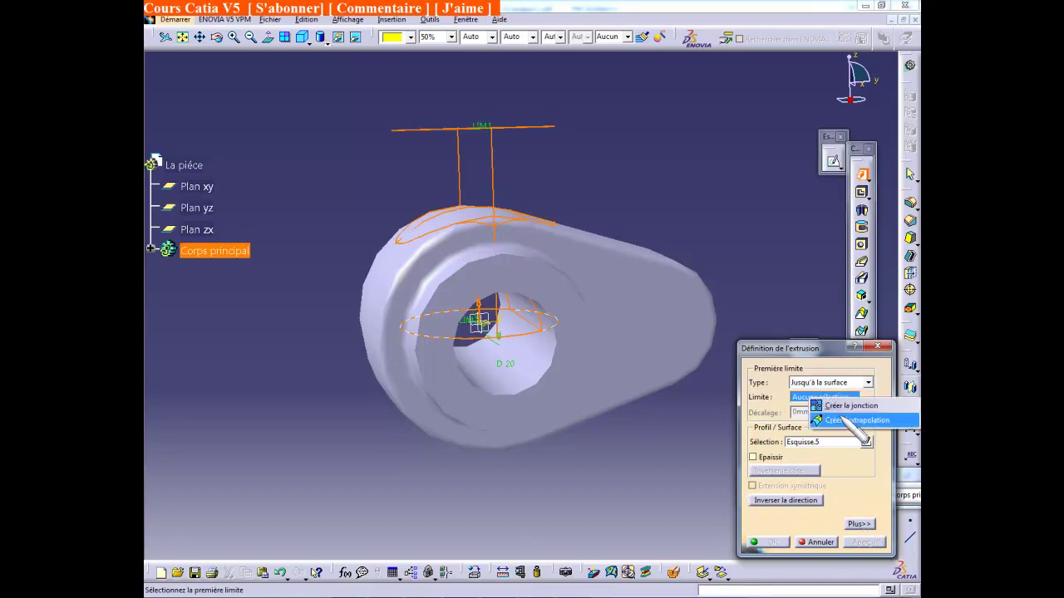
{"action": "left_click", "coordinate": [810, 384]}
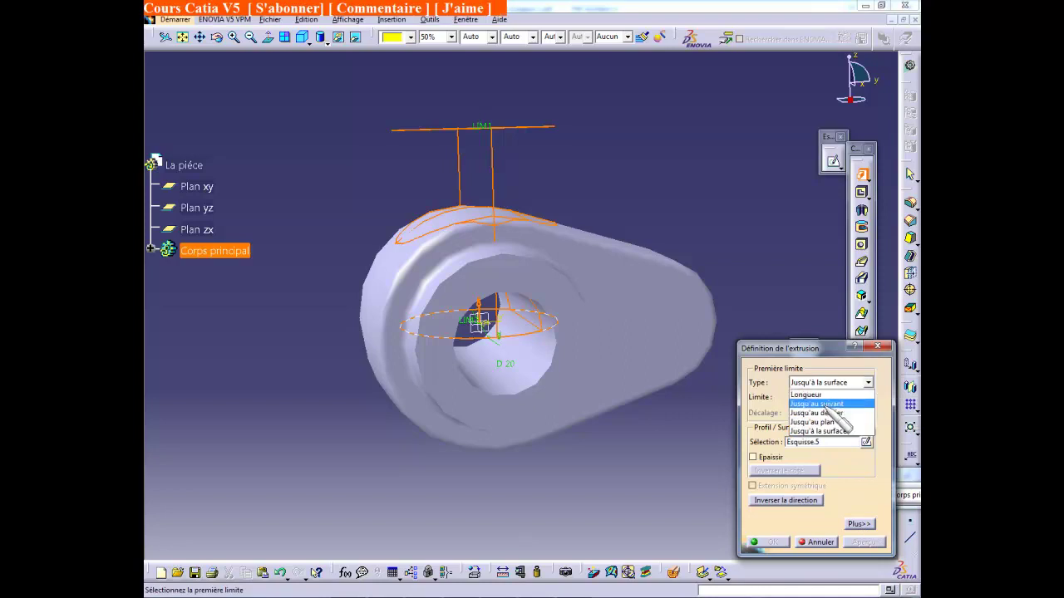
{"action": "left_click", "coordinate": [819, 396]}
{"action": "left_click", "coordinate": [865, 542]}
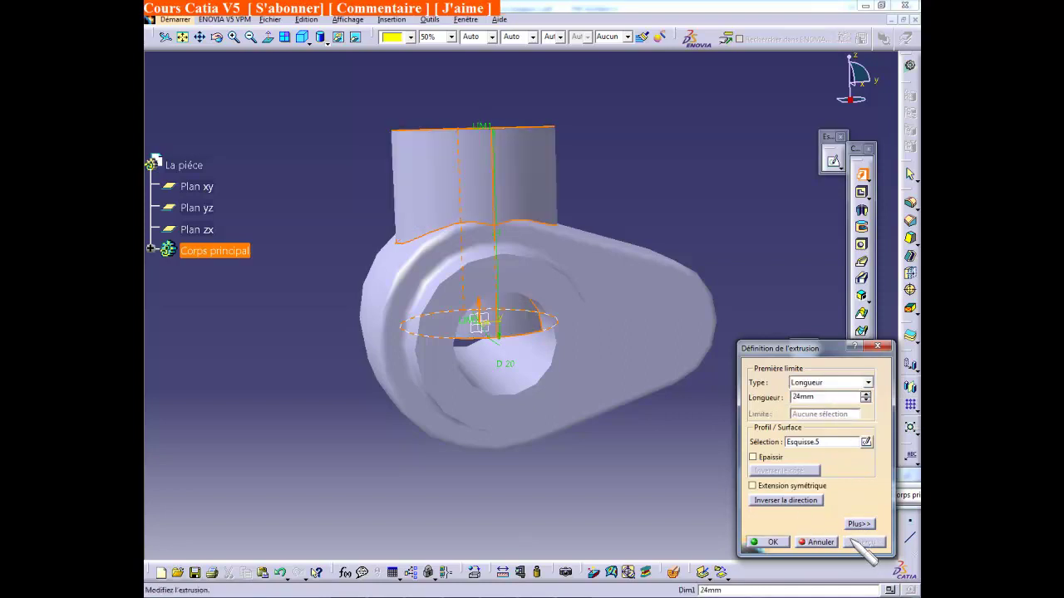
{"action": "left_click", "coordinate": [777, 542]}
{"action": "middle_click_drag", "start_coordinate": [724, 506], "coordinate": [570, 430]}
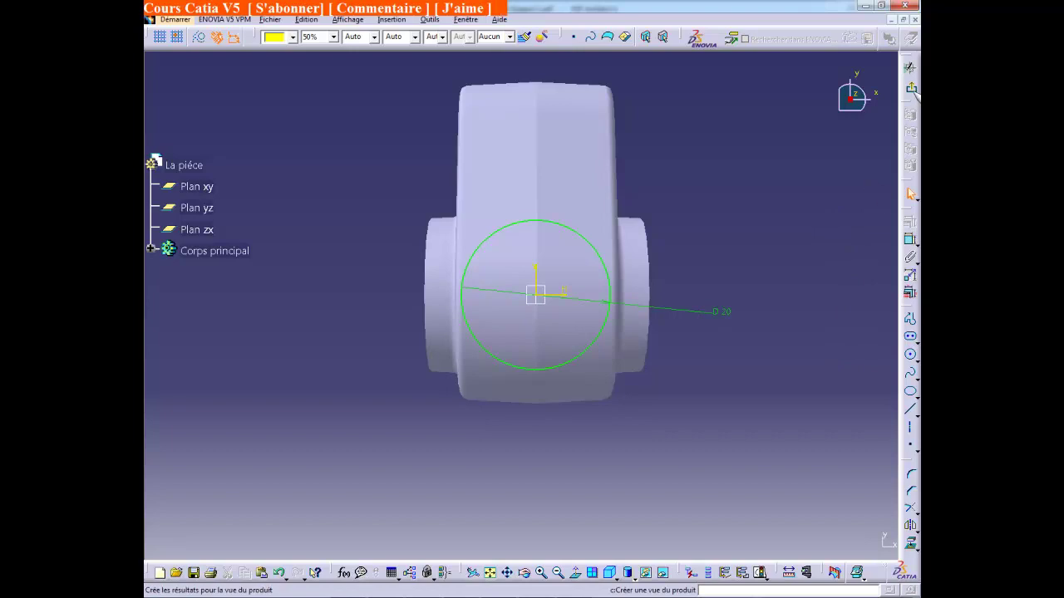
Exit the circle sketch and start its extrusion with a 24 mm first limit and the second limit options shown
{"action": "left_click", "coordinate": [911, 87]}
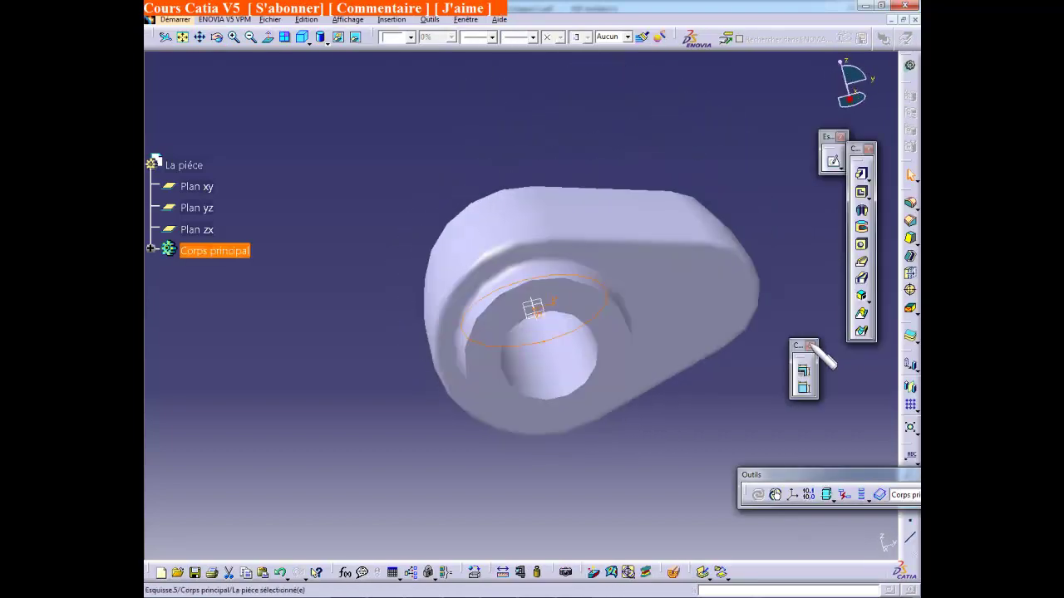
{"action": "left_click", "coordinate": [862, 174]}
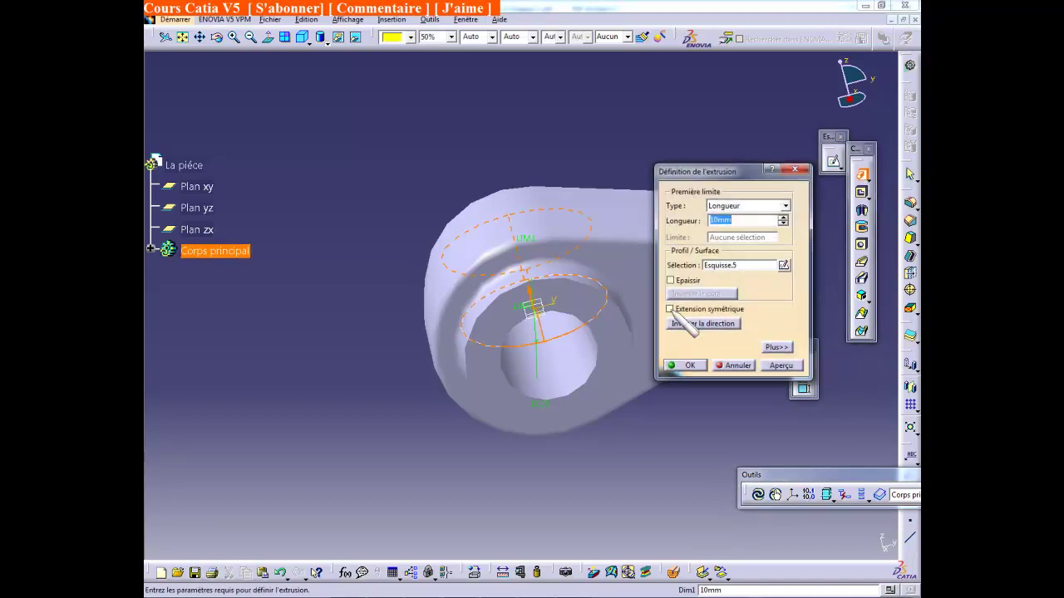
{"action": "left_click", "coordinate": [777, 348]}
{"action": "left_click_drag", "start_coordinate": [720, 222], "coordinate": [595, 235]}
{"action": "type", "text": "24"}
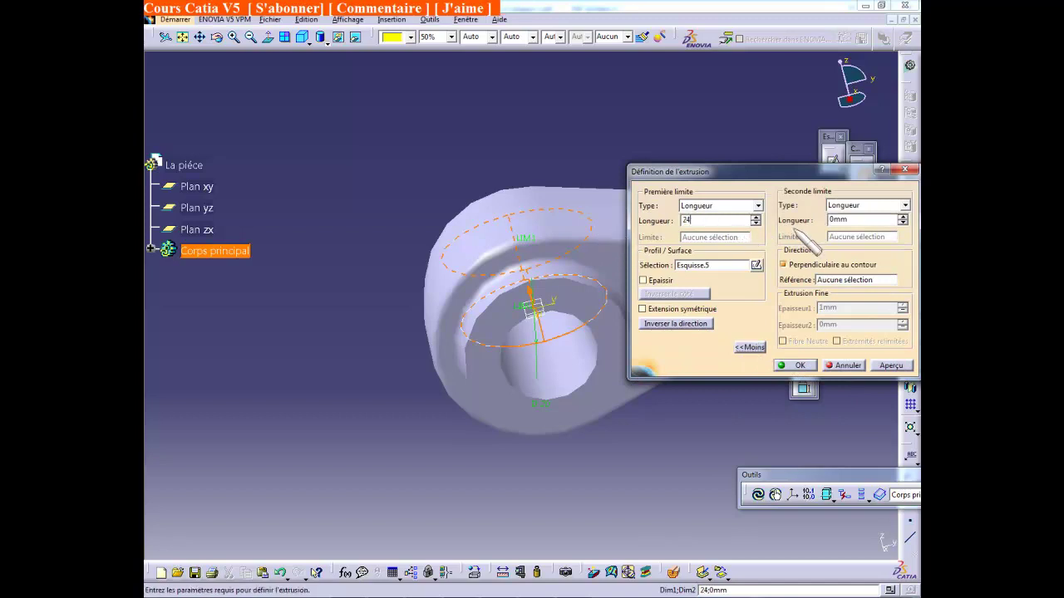
Limit the extrusion's second side with Jusqu'à la surface at the arm's rounded outer face, then preview and create it
{"action": "left_click", "coordinate": [904, 205]}
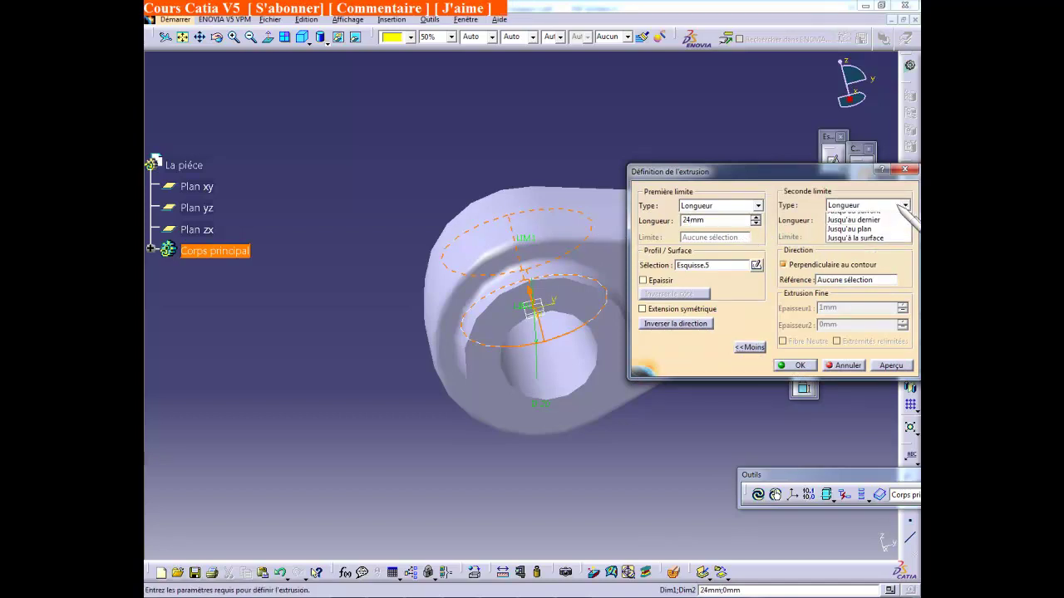
{"action": "left_click", "coordinate": [845, 254]}
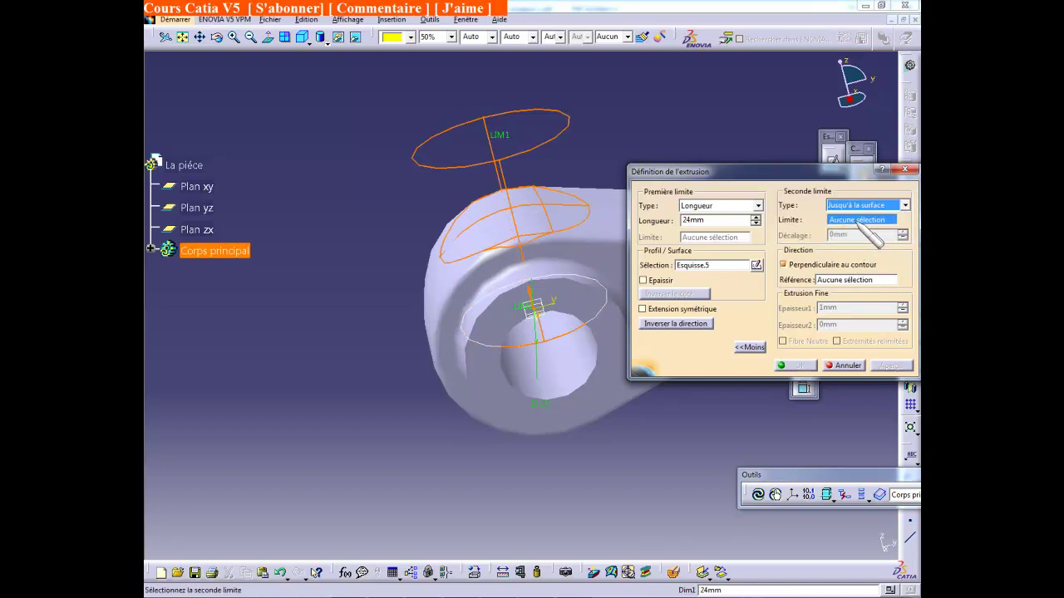
{"action": "left_click", "coordinate": [842, 219]}
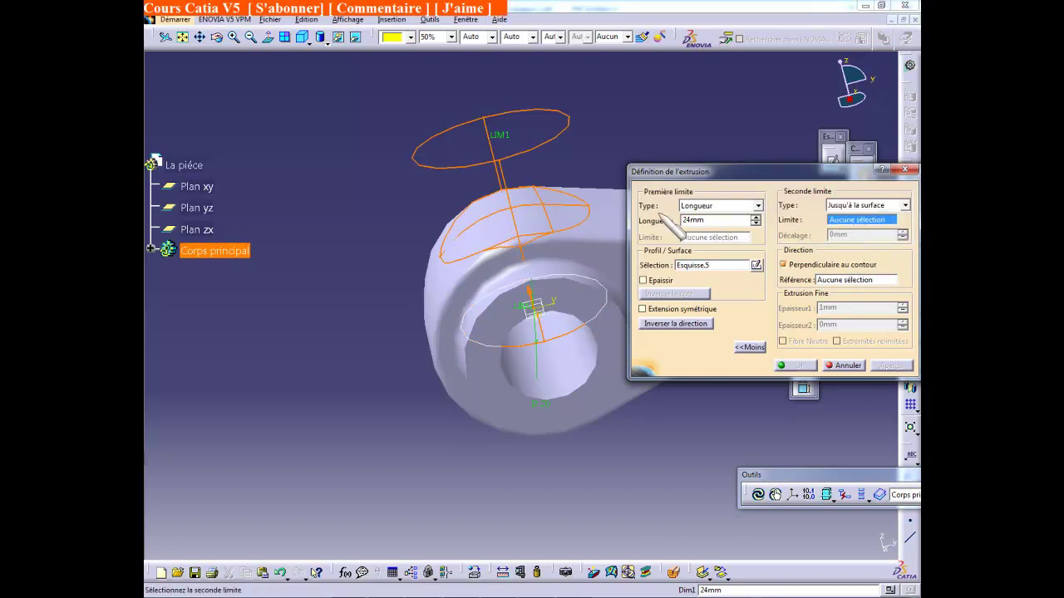
{"action": "left_click", "coordinate": [549, 233]}
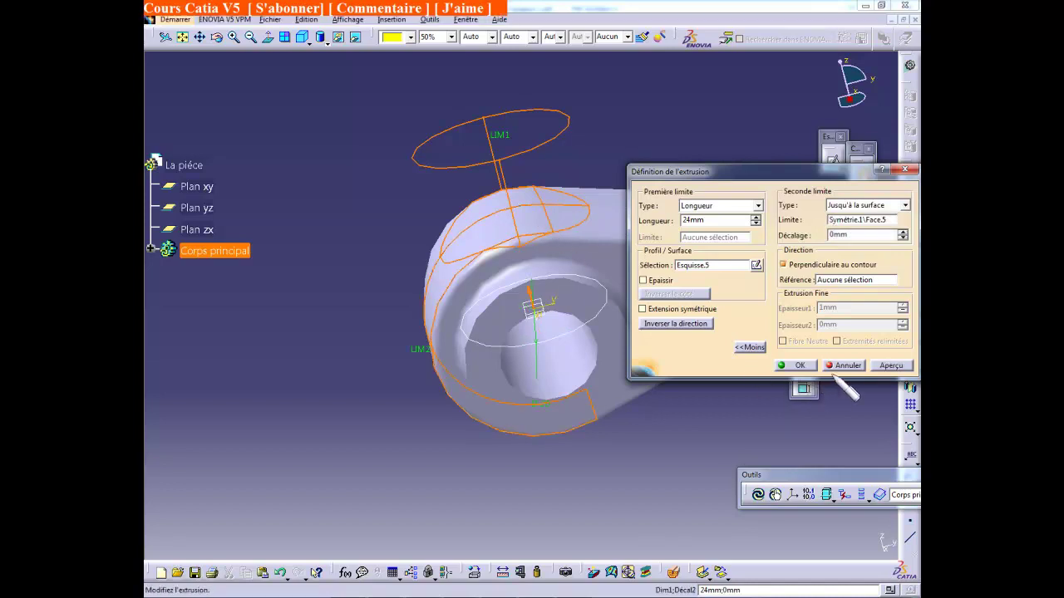
{"action": "left_click", "coordinate": [890, 366]}
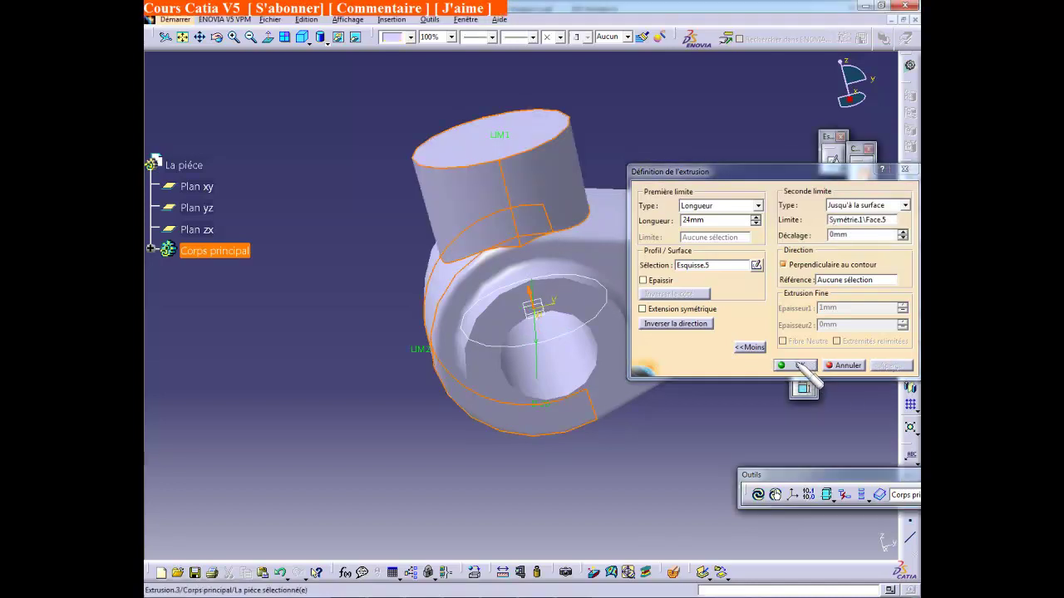
{"action": "left_click", "coordinate": [799, 365]}
Start a hole on the new cylinder's top face with a Borgne extension and an En V bottom
{"action": "middle_click_drag", "start_coordinate": [415, 249], "coordinate": [551, 433]}
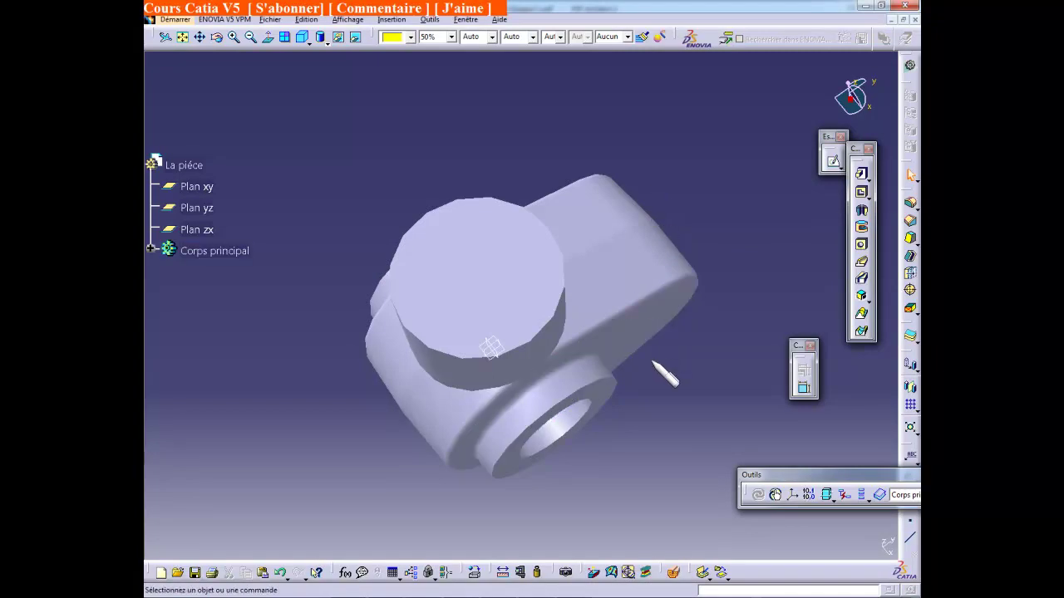
{"action": "middle_click_drag", "start_coordinate": [670, 368], "coordinate": [620, 325]}
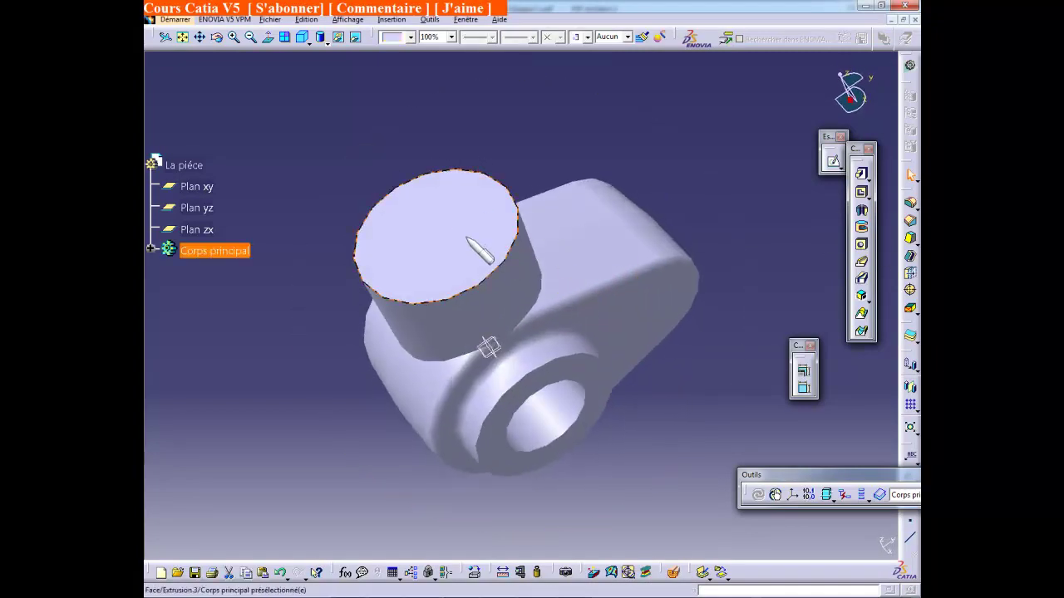
{"action": "left_click", "coordinate": [470, 246]}
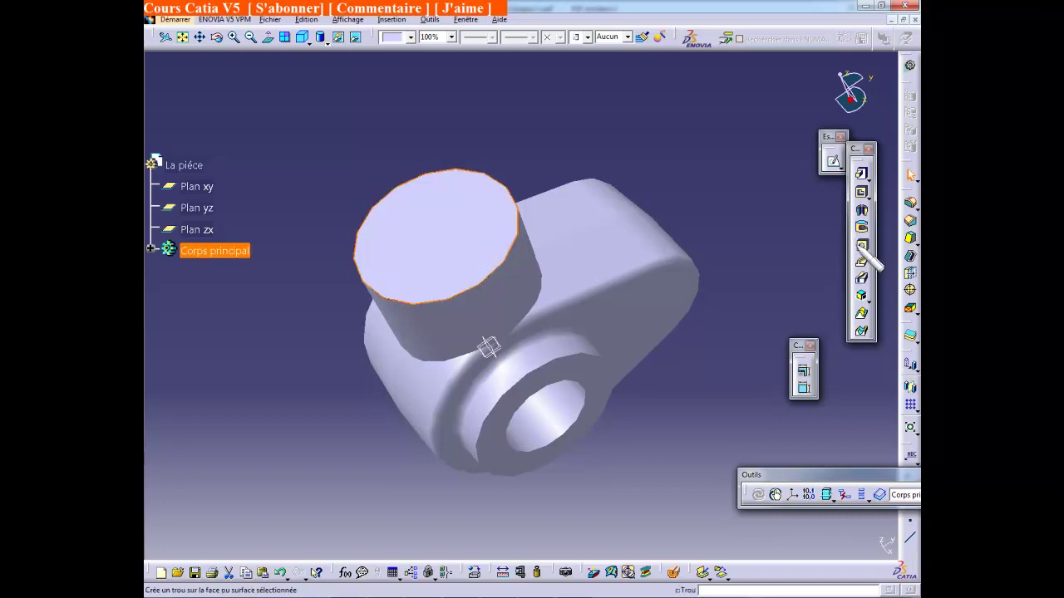
{"action": "left_click", "coordinate": [864, 246]}
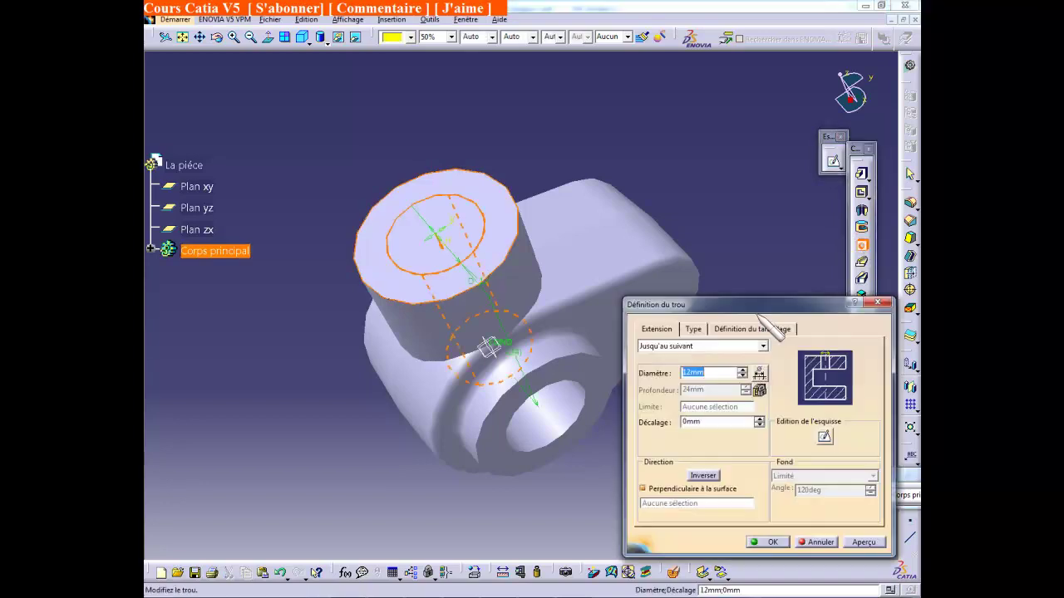
{"action": "middle_click_drag", "start_coordinate": [719, 280], "coordinate": [657, 218]}
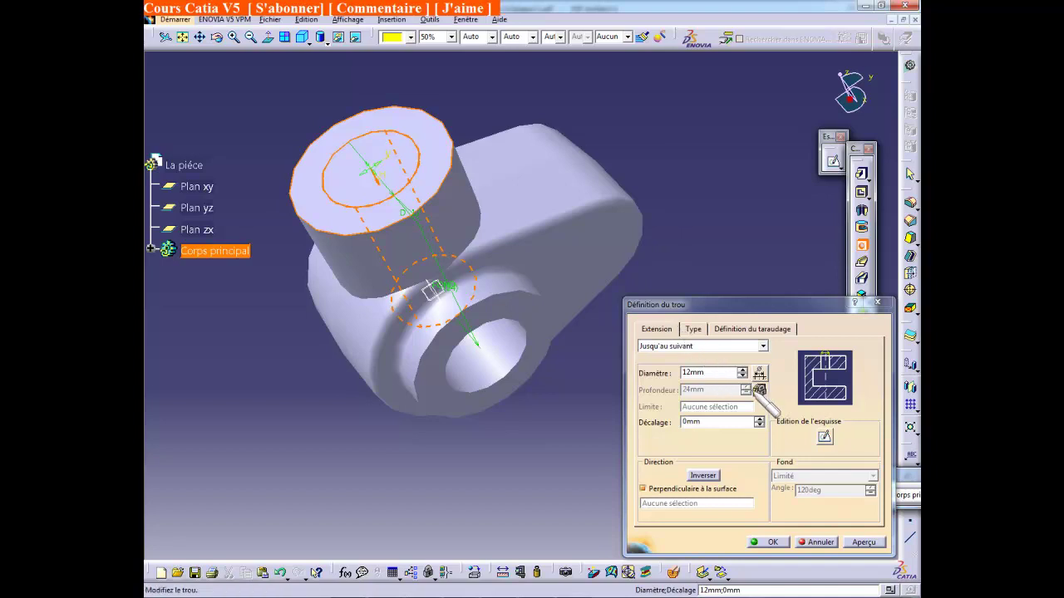
{"action": "left_click", "coordinate": [704, 346]}
{"action": "left_click", "coordinate": [708, 355]}
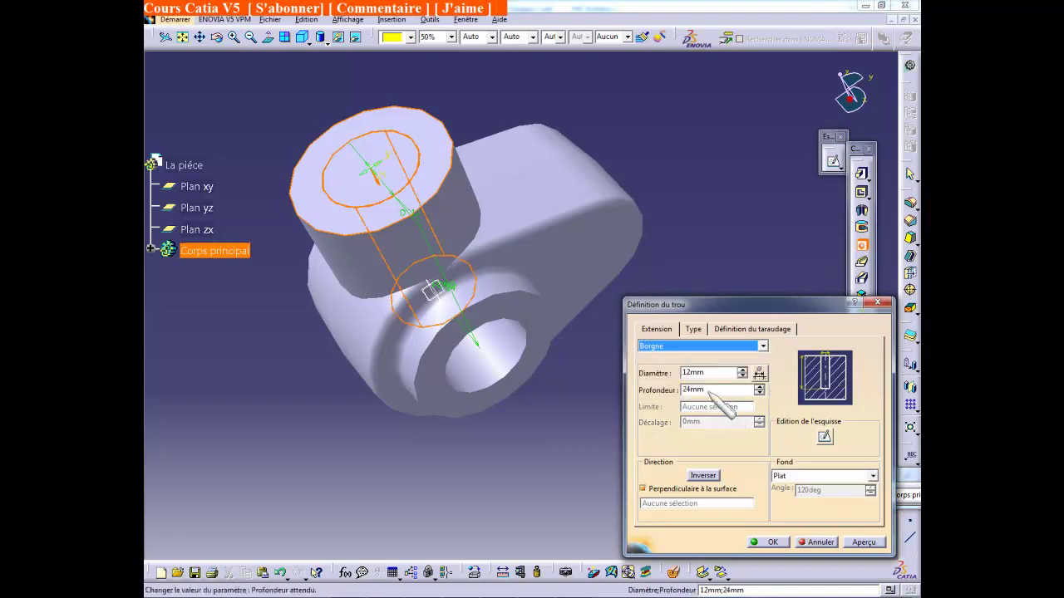
{"action": "left_click", "coordinate": [803, 480]}
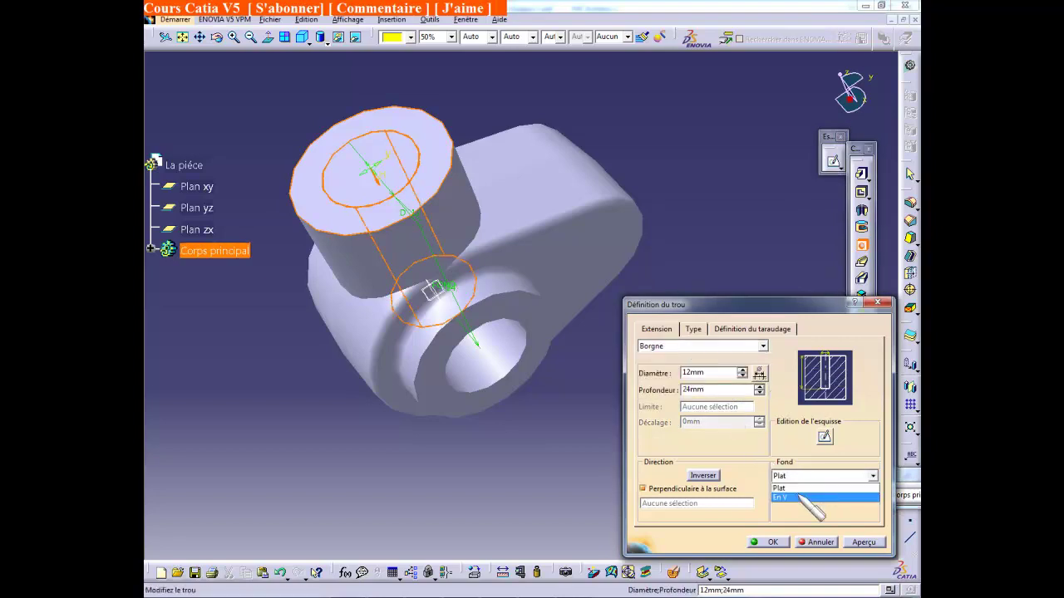
{"action": "left_click", "coordinate": [806, 497]}
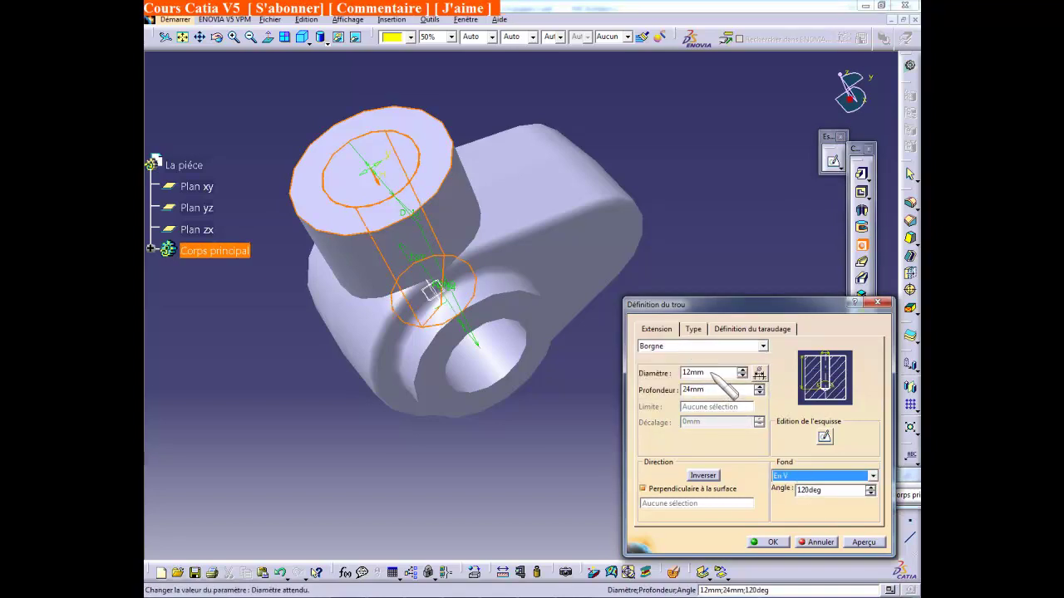
Set the blind hole's diameter to 8 mm and its depth to 15 mm, and preview it
{"action": "double_click", "coordinate": [683, 373]}
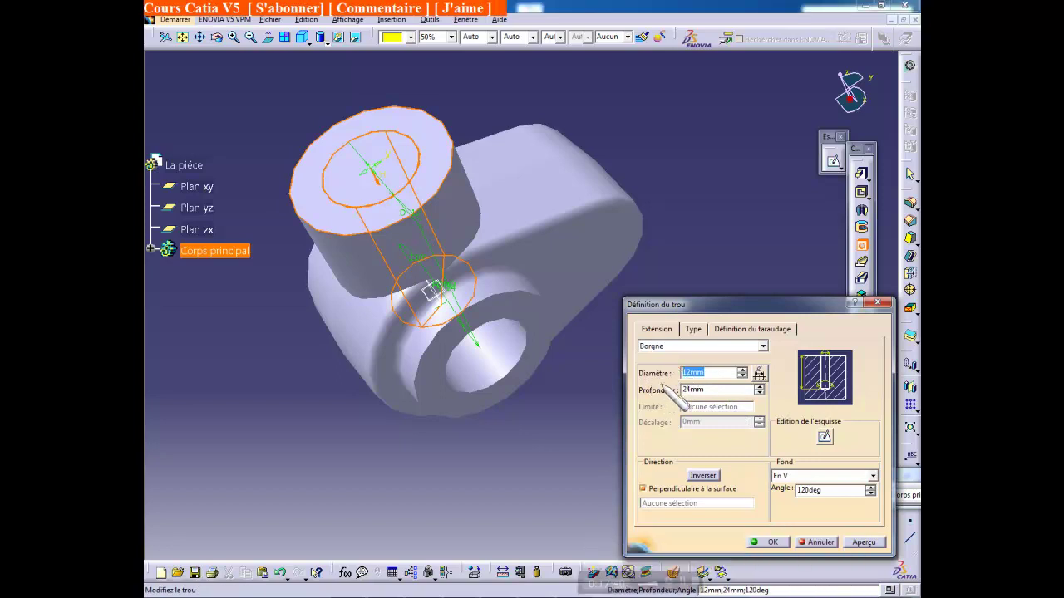
{"action": "type", "text": "8"}
{"action": "left_click", "coordinate": [716, 389]}
{"action": "left_click_drag", "start_coordinate": [709, 401], "coordinate": [650, 392]}
{"action": "type", "text": "15"}
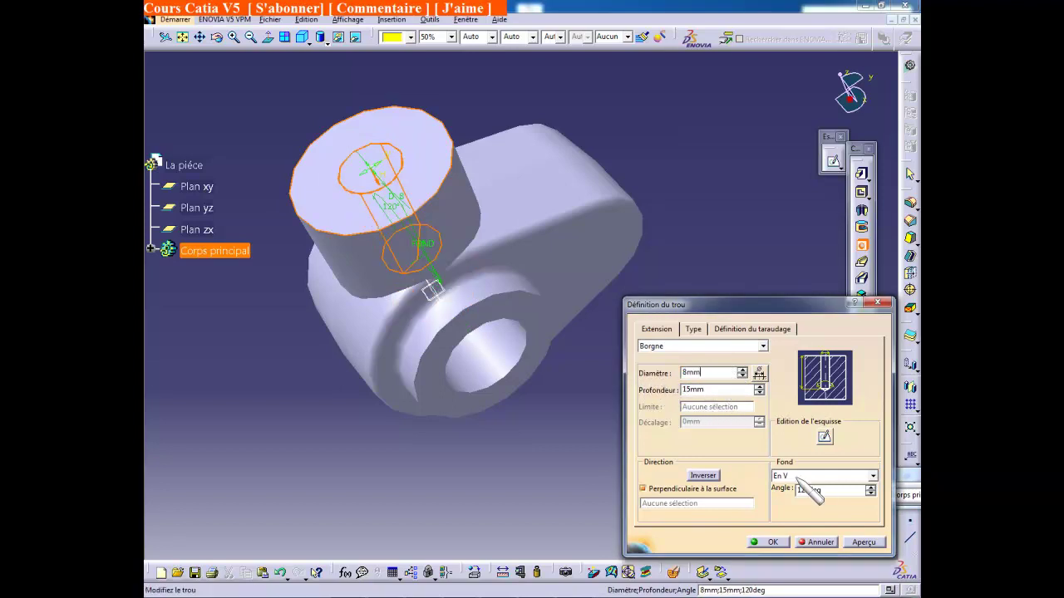
{"action": "left_click", "coordinate": [863, 542]}
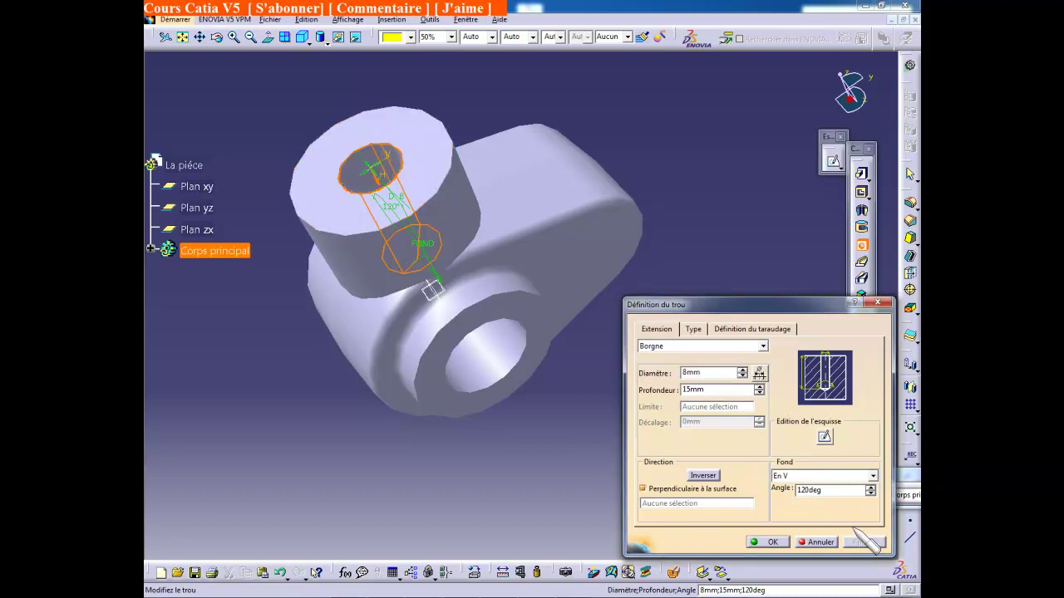
{"action": "middle_click_drag", "start_coordinate": [541, 368], "coordinate": [579, 385]}
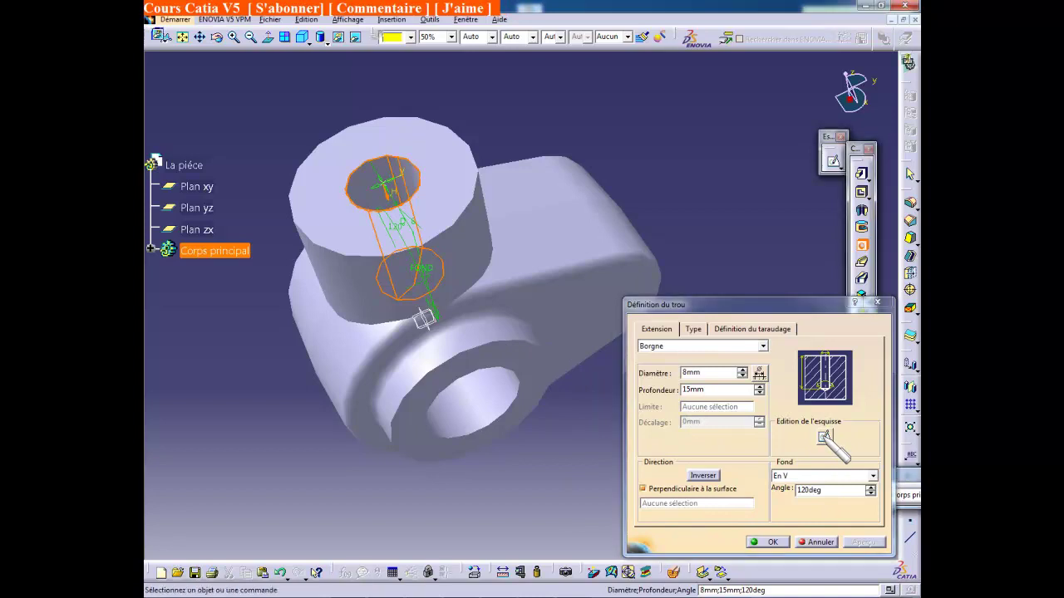
Edit the hole's positioning sketch, make its centre point concentric with the cylinder's circular edge, and exit the sketch
{"action": "left_click", "coordinate": [824, 438]}
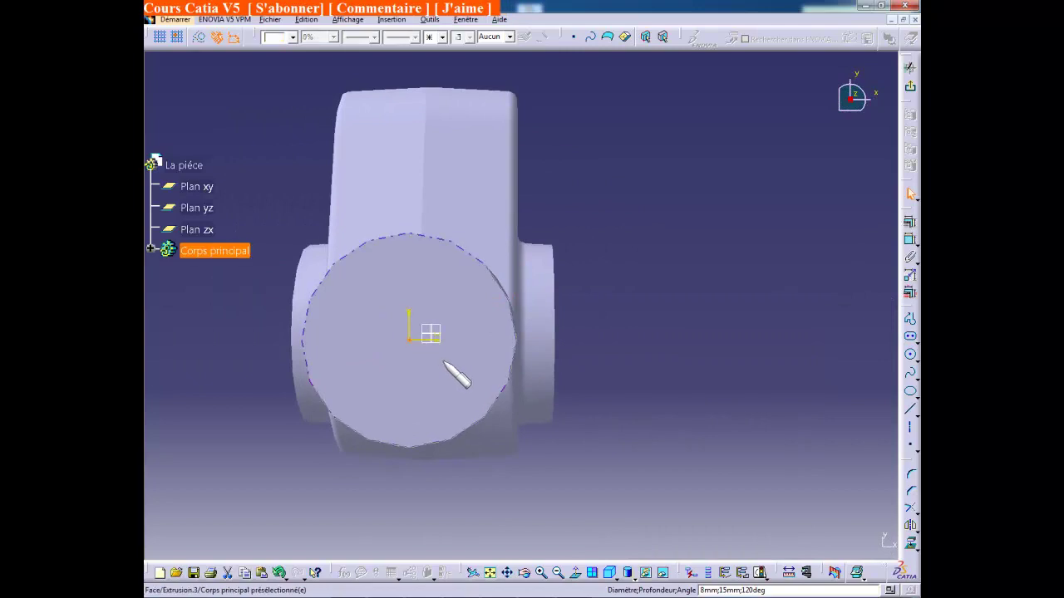
{"action": "left_click", "coordinate": [485, 264]}
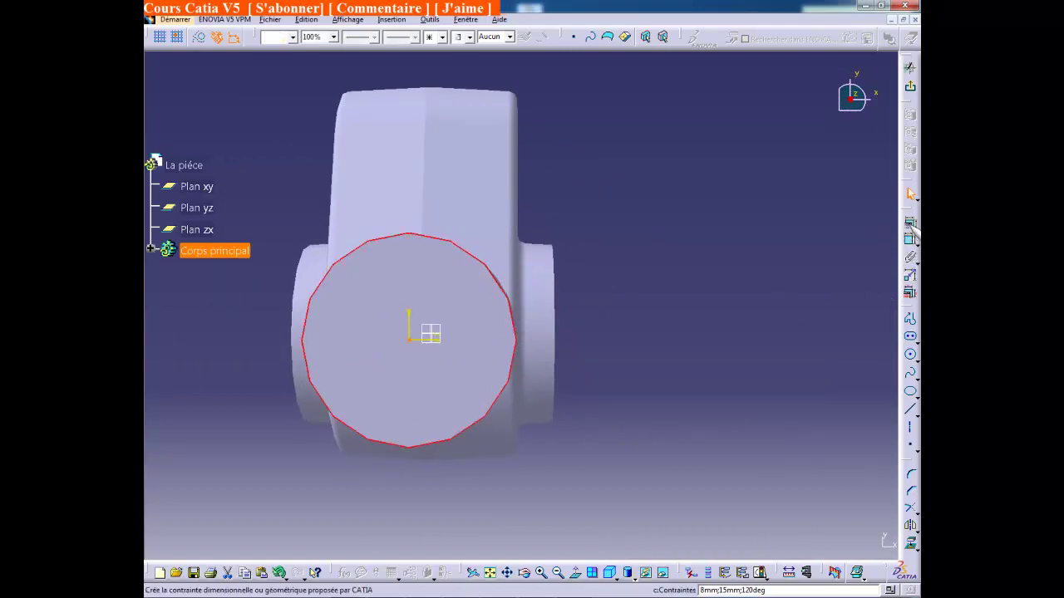
{"action": "left_click", "coordinate": [909, 223]}
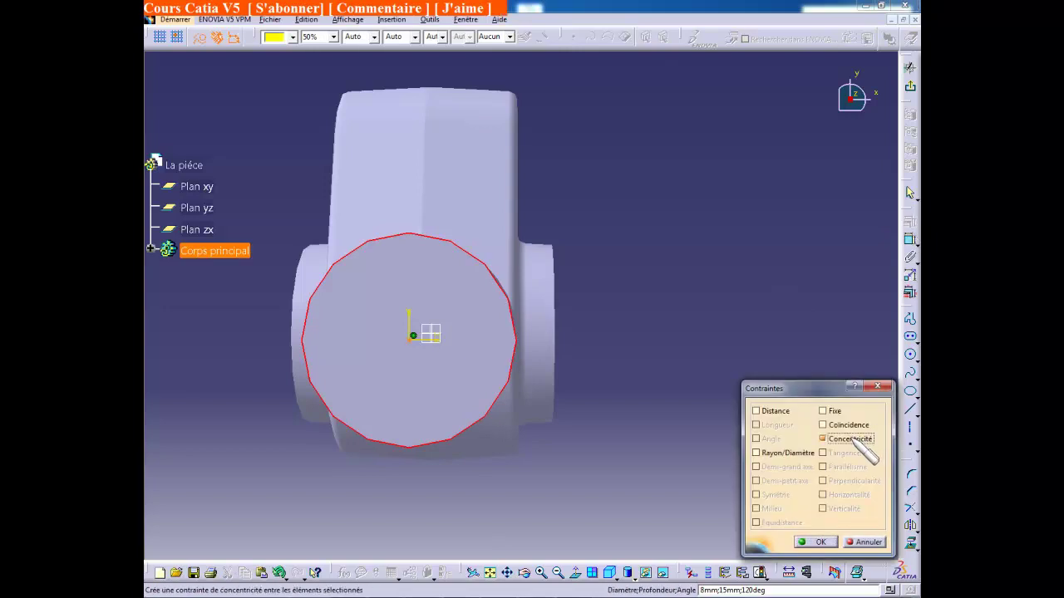
{"action": "left_click", "coordinate": [815, 542]}
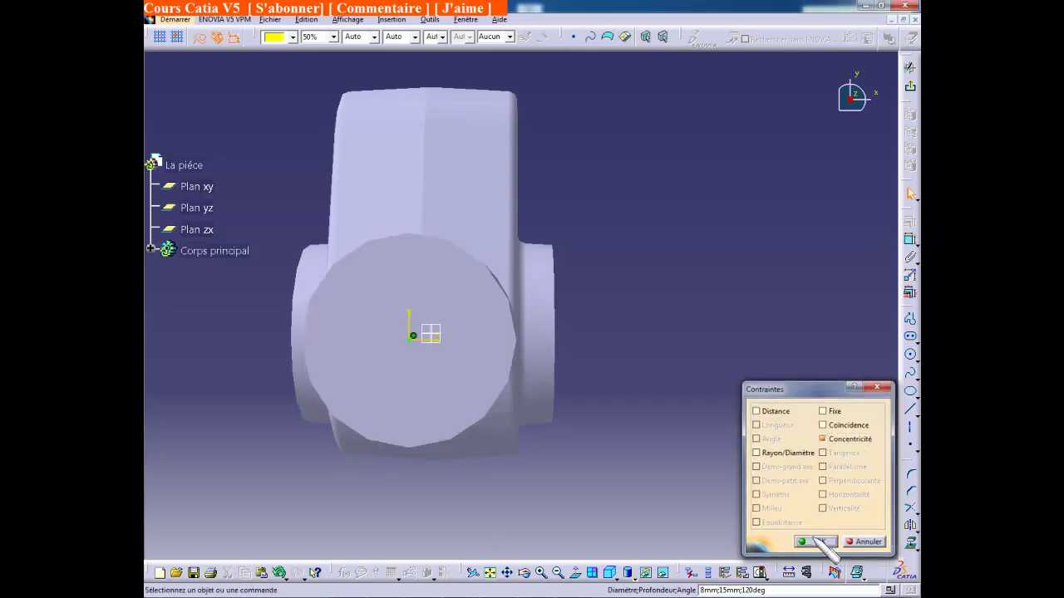
{"action": "left_click", "coordinate": [909, 86]}
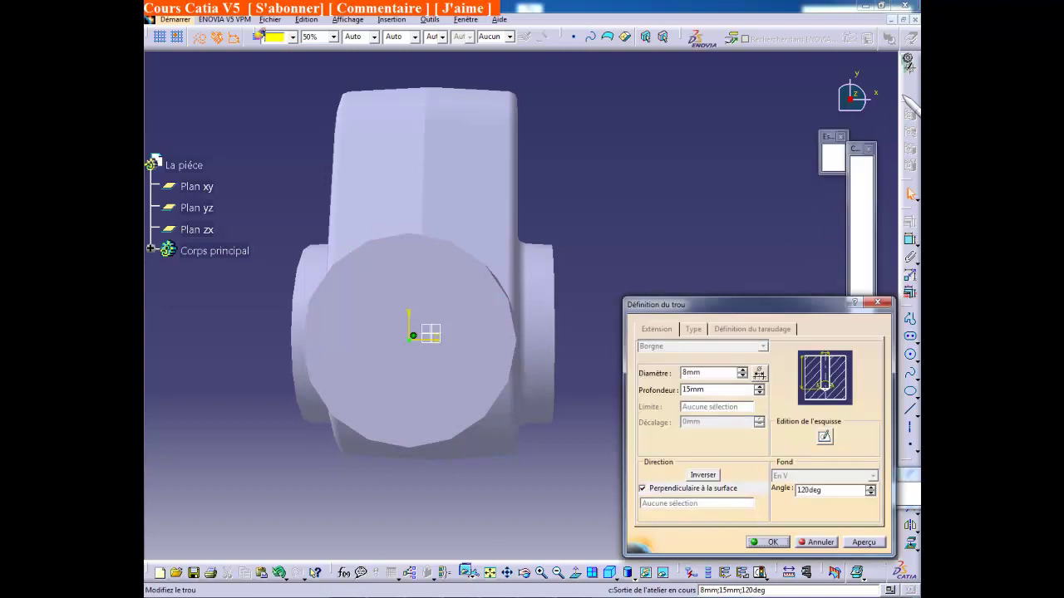
Preview and create the centred 8 mm blind hole in the cylinder's top face
{"action": "left_click", "coordinate": [861, 541]}
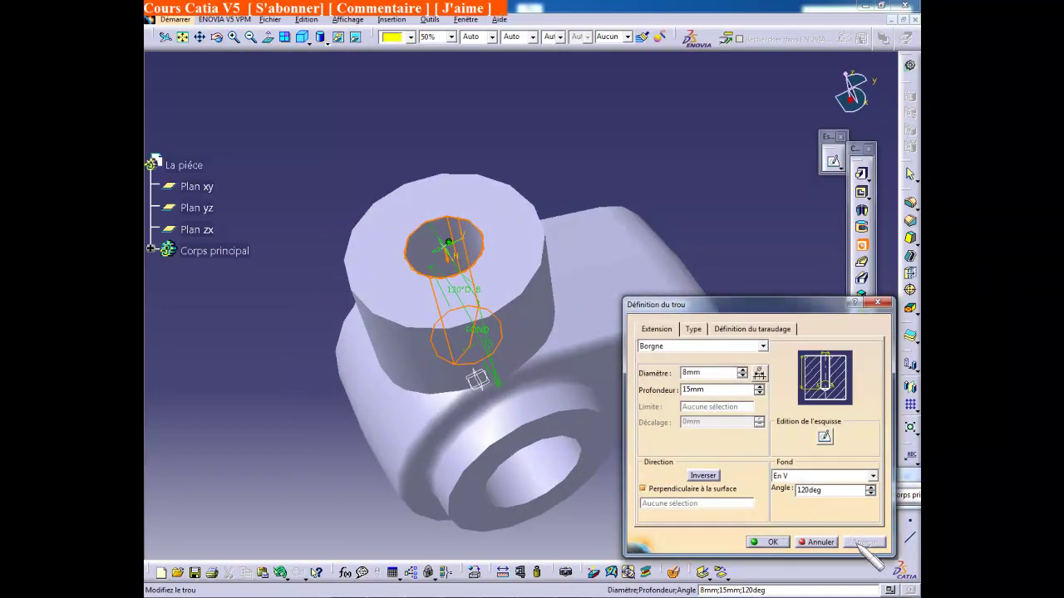
{"action": "left_click", "coordinate": [774, 542]}
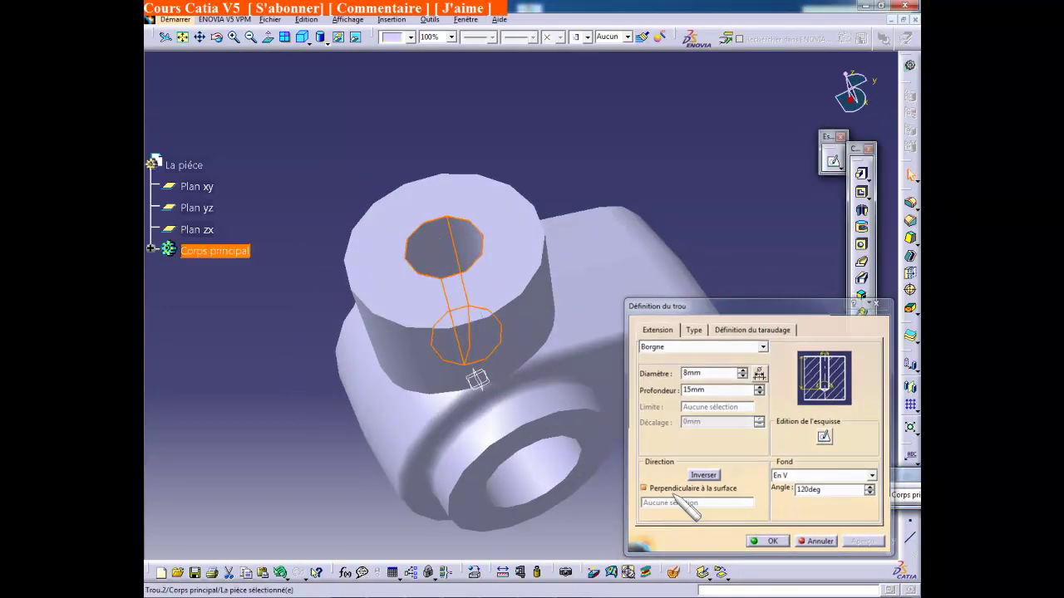
{"action": "middle_click", "coordinate": [648, 485]}
{"action": "left_click", "coordinate": [586, 382]}
{"action": "middle_click_drag", "start_coordinate": [586, 381], "coordinate": [475, 309]}
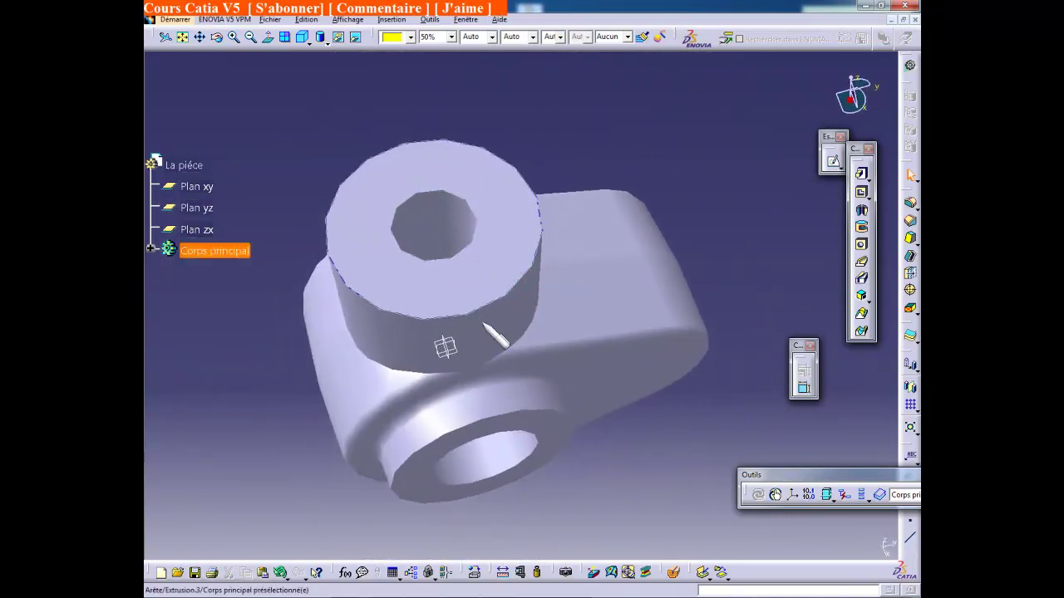
{"action": "key", "text": "alt+Tab"}
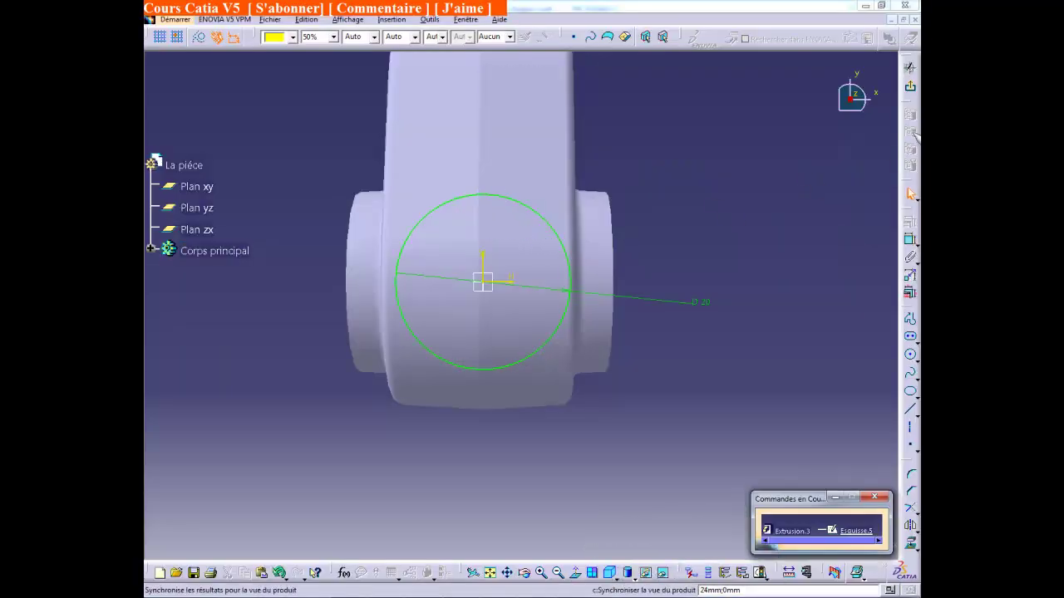
{"action": "left_click", "coordinate": [911, 88]}
{"action": "left_click", "coordinate": [797, 363]}
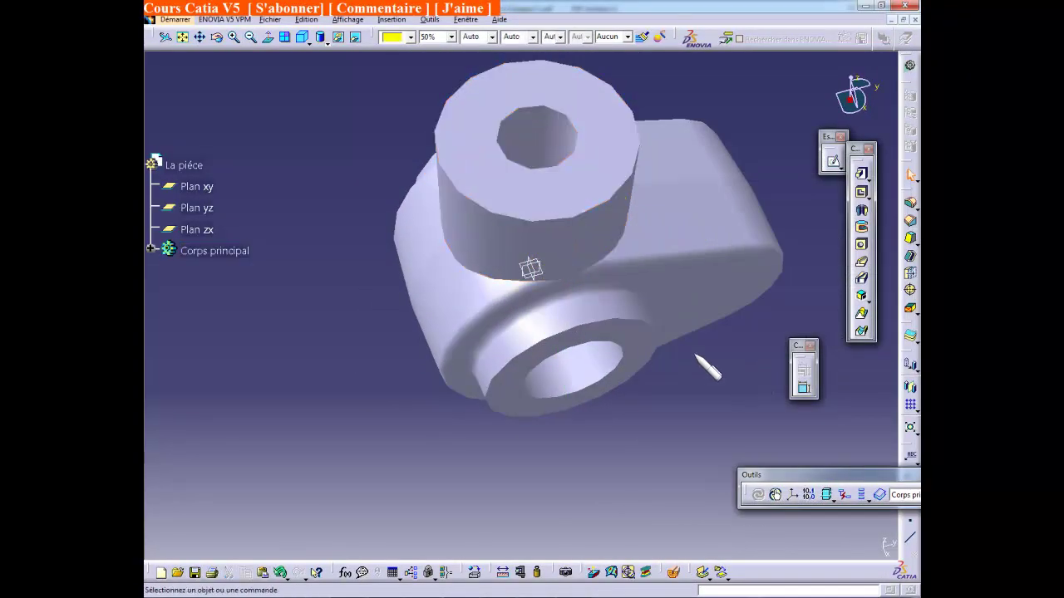
Edit the vertical cylinder's extrusion sketch, set its circle diameter to 15 mm, and confirm the updated extrusion
{"action": "double_click", "coordinate": [598, 235]}
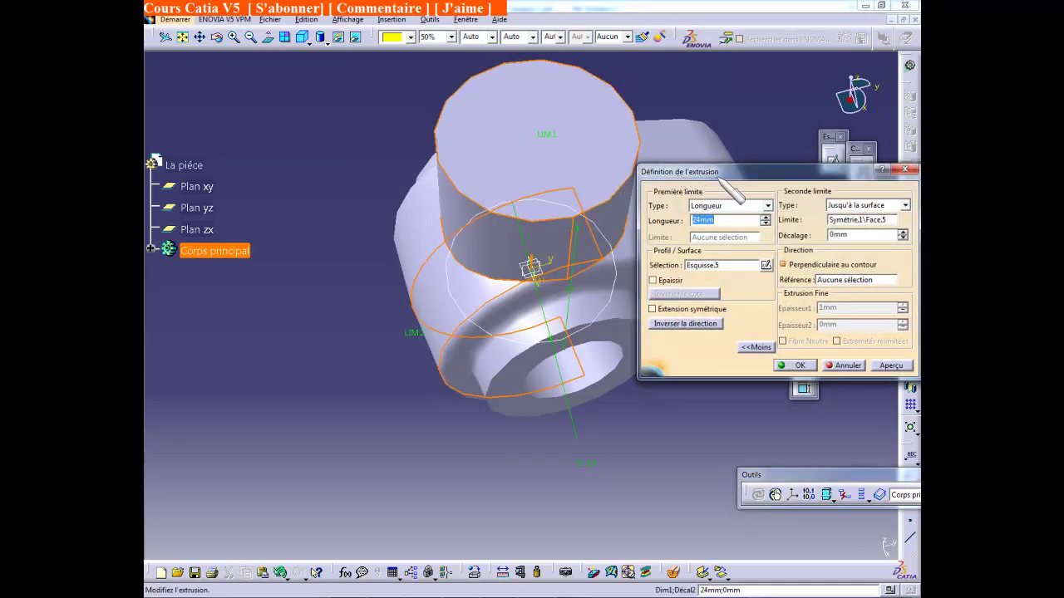
{"action": "left_click", "coordinate": [766, 266]}
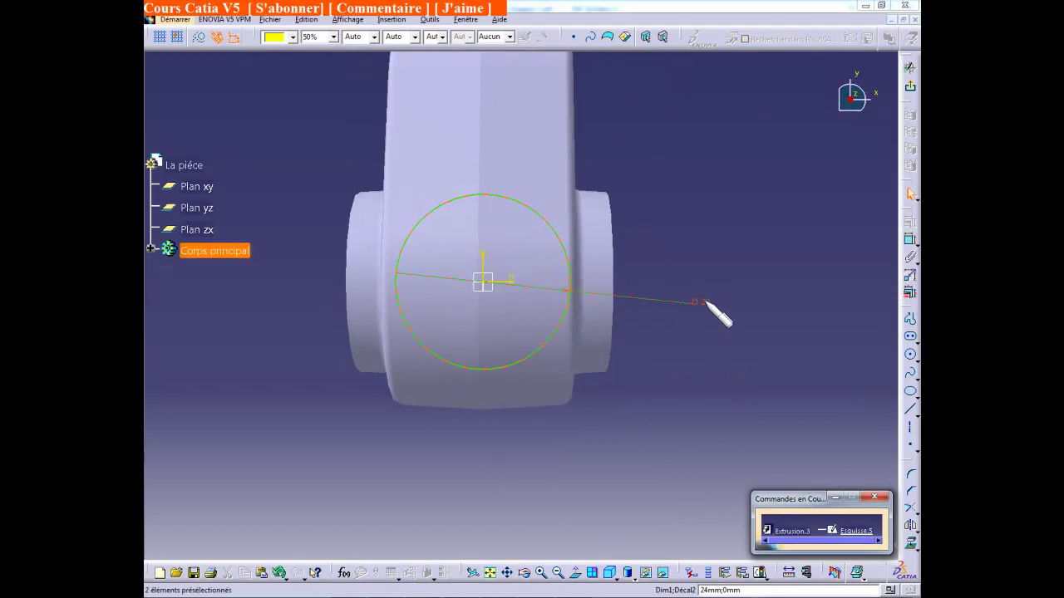
{"action": "double_click", "coordinate": [705, 303]}
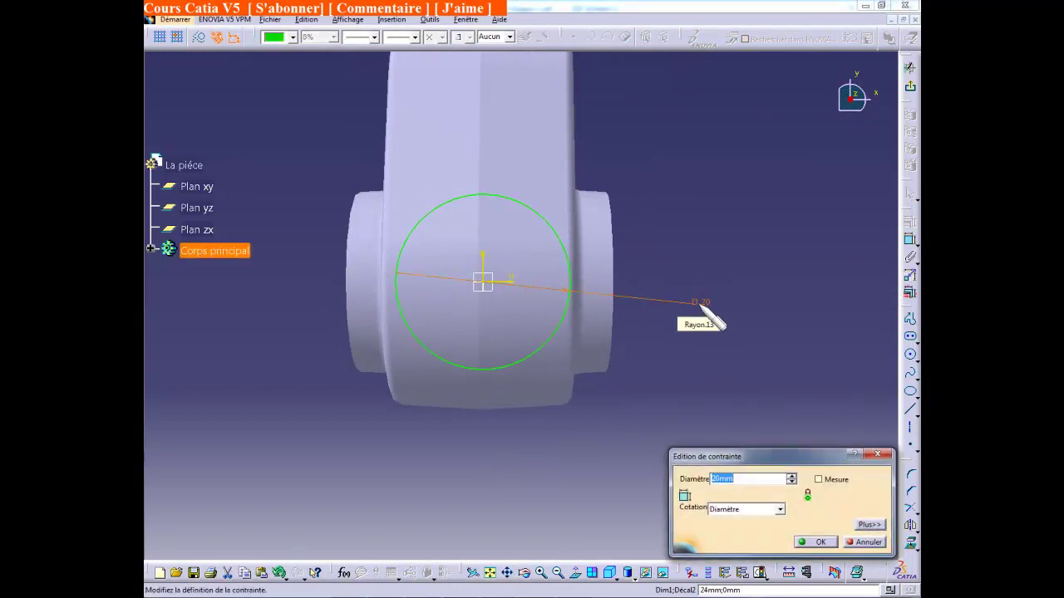
{"action": "type", "text": "15"}
{"action": "left_click", "coordinate": [814, 542]}
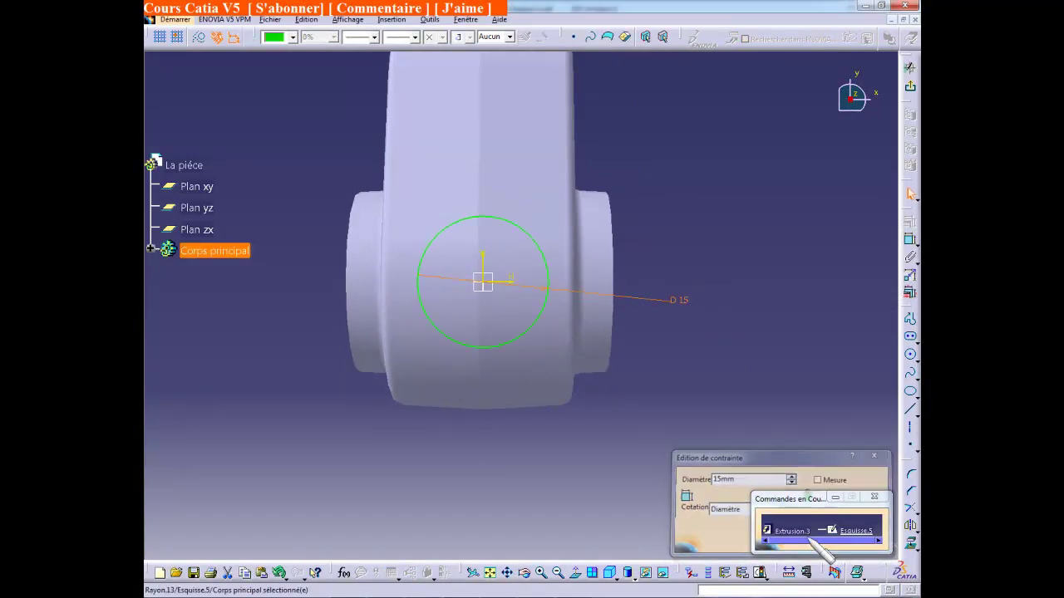
{"action": "left_click", "coordinate": [910, 86]}
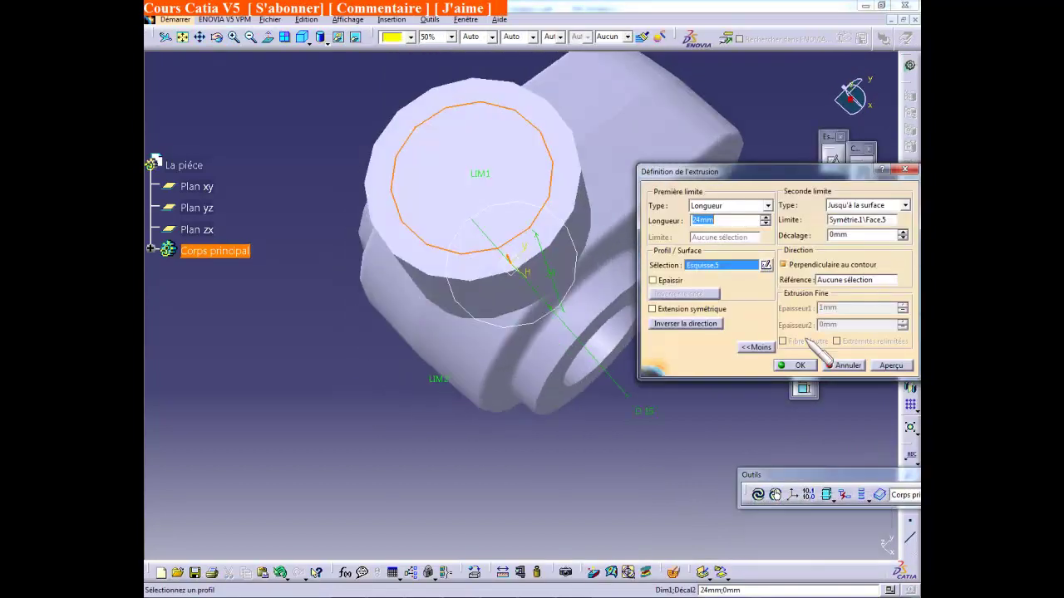
{"action": "left_click", "coordinate": [798, 364]}
{"action": "left_click", "coordinate": [684, 392]}
{"action": "middle_click_drag", "start_coordinate": [684, 391], "coordinate": [643, 454]}
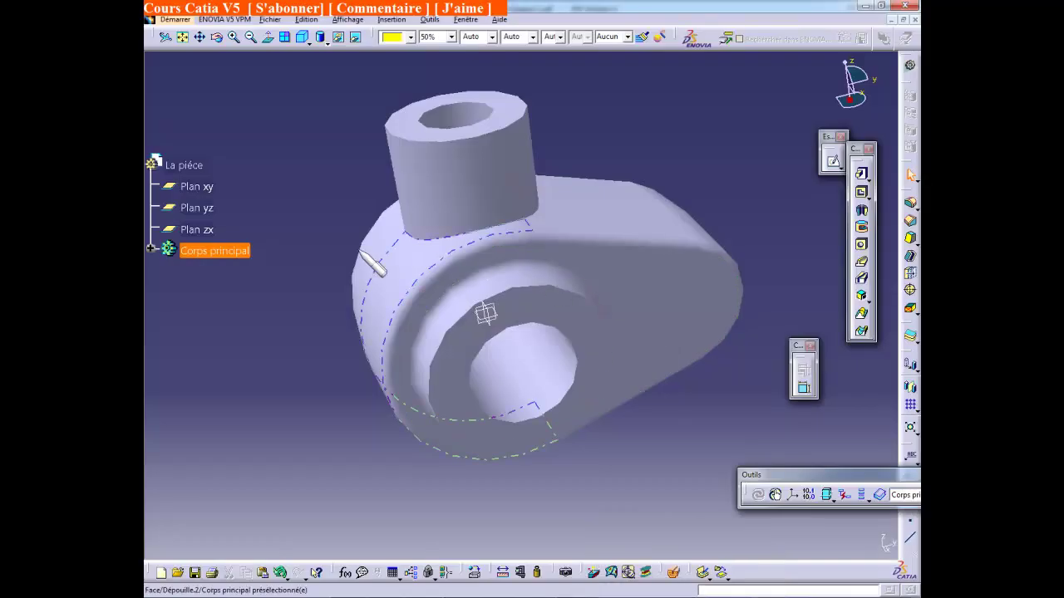
Start a sketch on Plan yz and section the part along the sketch plane
{"action": "left_click", "coordinate": [207, 208]}
{"action": "left_click", "coordinate": [205, 213]}
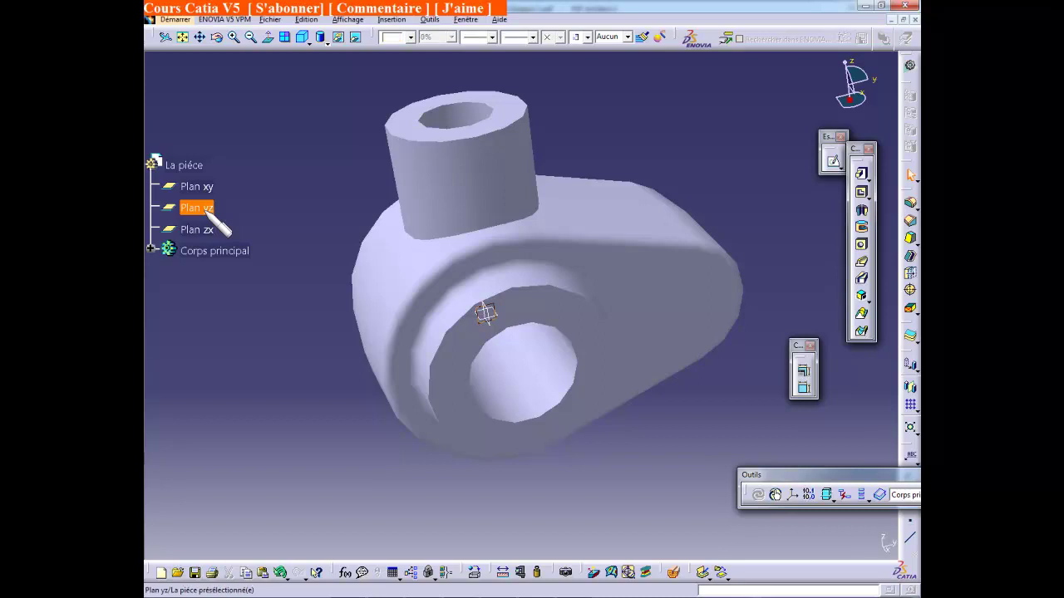
{"action": "left_click", "coordinate": [834, 162]}
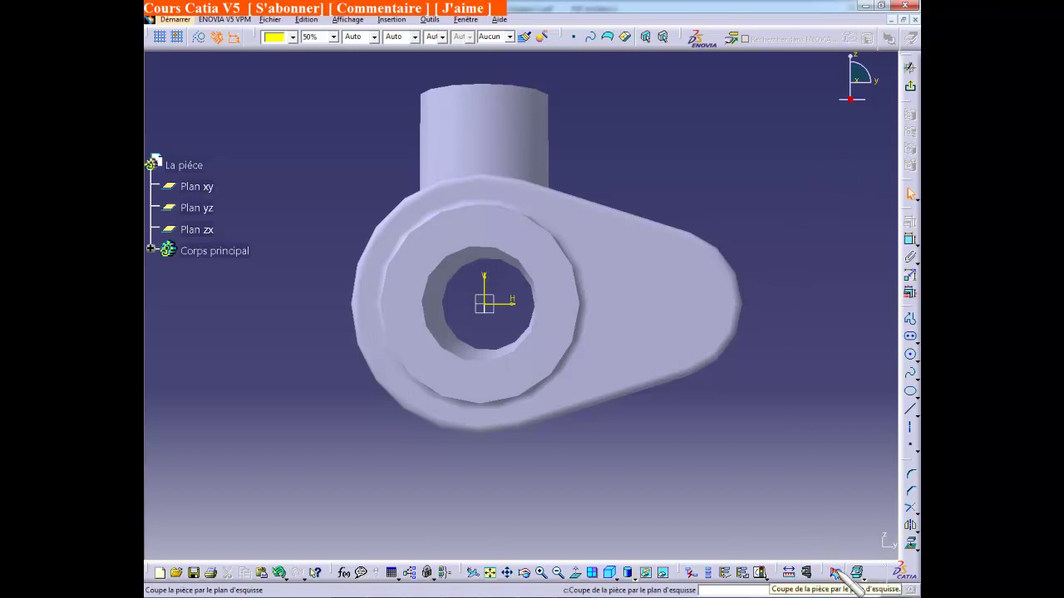
{"action": "left_click", "coordinate": [836, 572]}
{"action": "middle_click_drag", "start_coordinate": [526, 362], "coordinate": [539, 382]}
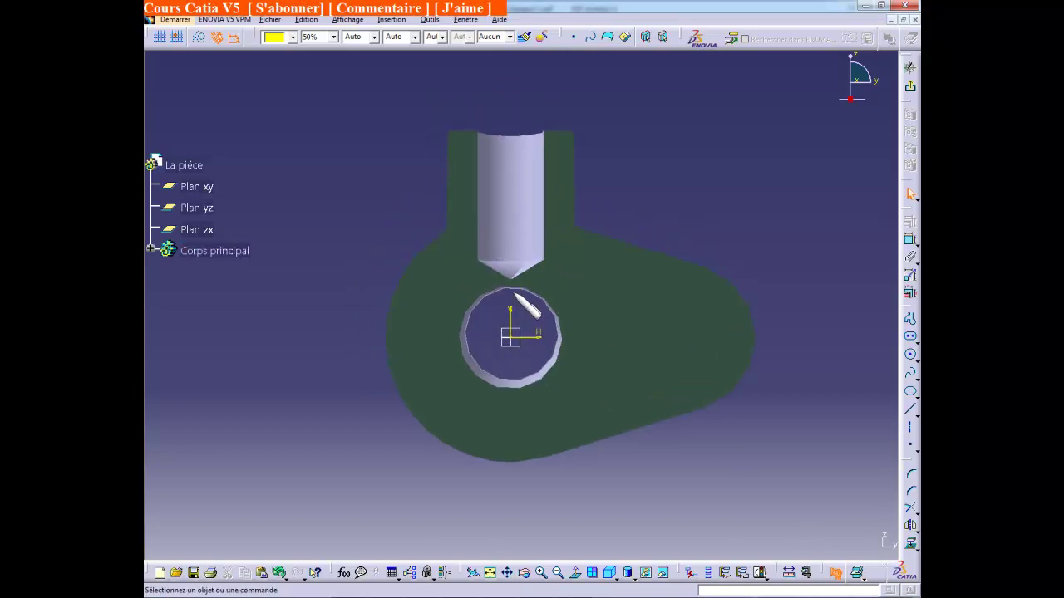
Draw a slanted line from inside the vertical cylinder's wall down to the arm's upper edge and exit the sketch
{"action": "left_click", "coordinate": [912, 413]}
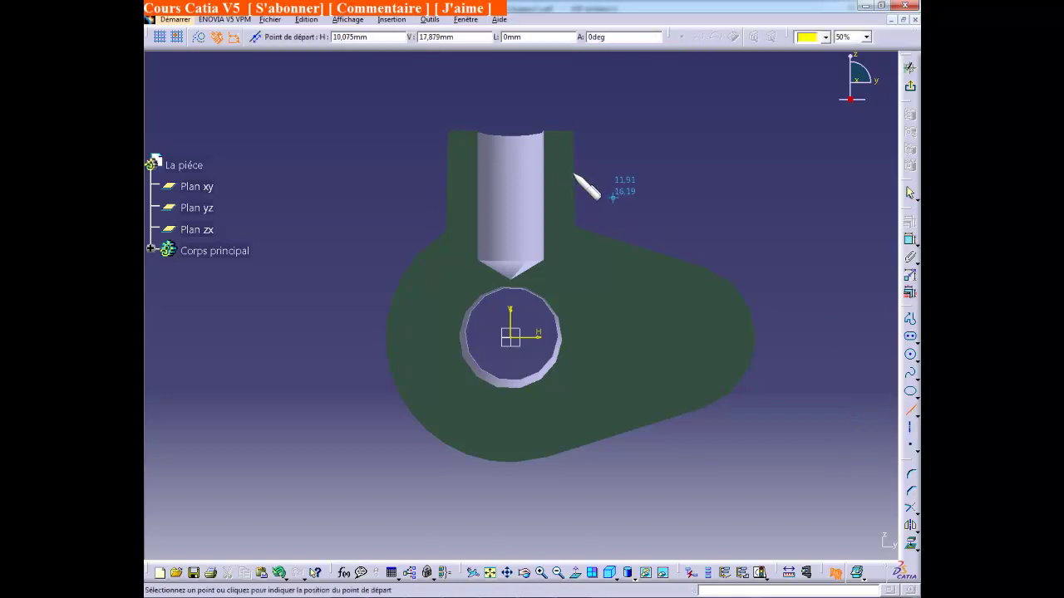
{"action": "left_click", "coordinate": [565, 161]}
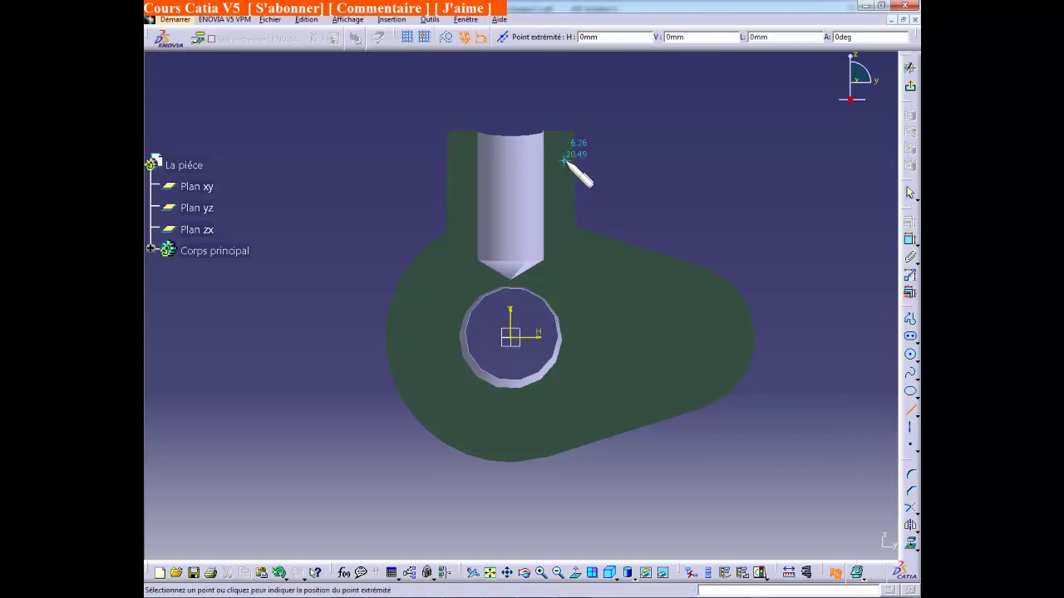
{"action": "left_click", "coordinate": [630, 257]}
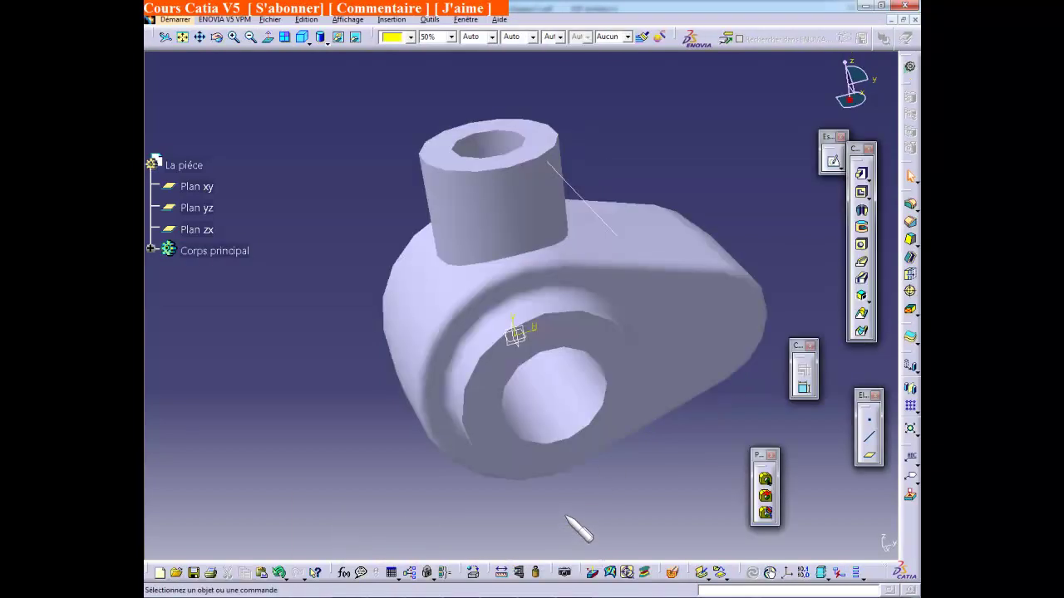
Reopen the slanted line's sketch in section view, reposition the line's endpoints on the cylinder wall and arm, and exit the sketch
{"action": "middle_click_drag", "start_coordinate": [815, 233], "coordinate": [646, 245]}
{"action": "double_click", "coordinate": [605, 224]}
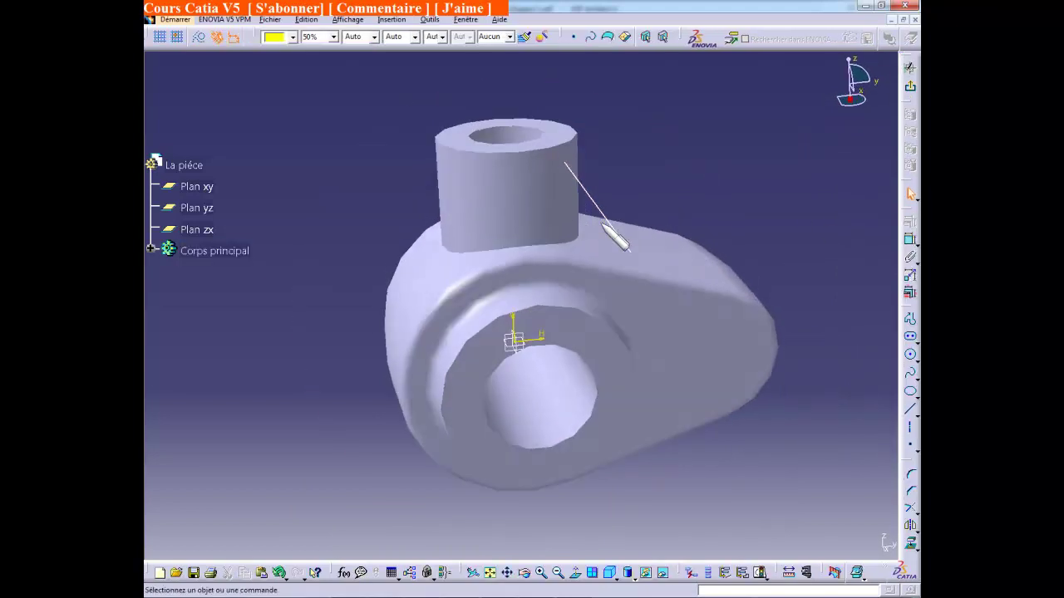
{"action": "left_click", "coordinate": [834, 573]}
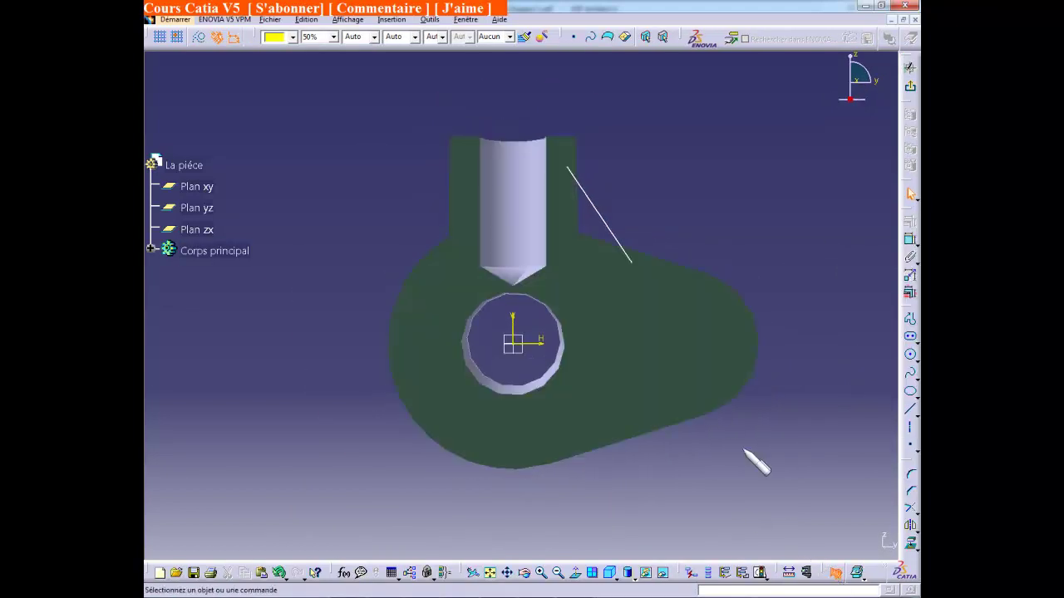
{"action": "left_click", "coordinate": [571, 170]}
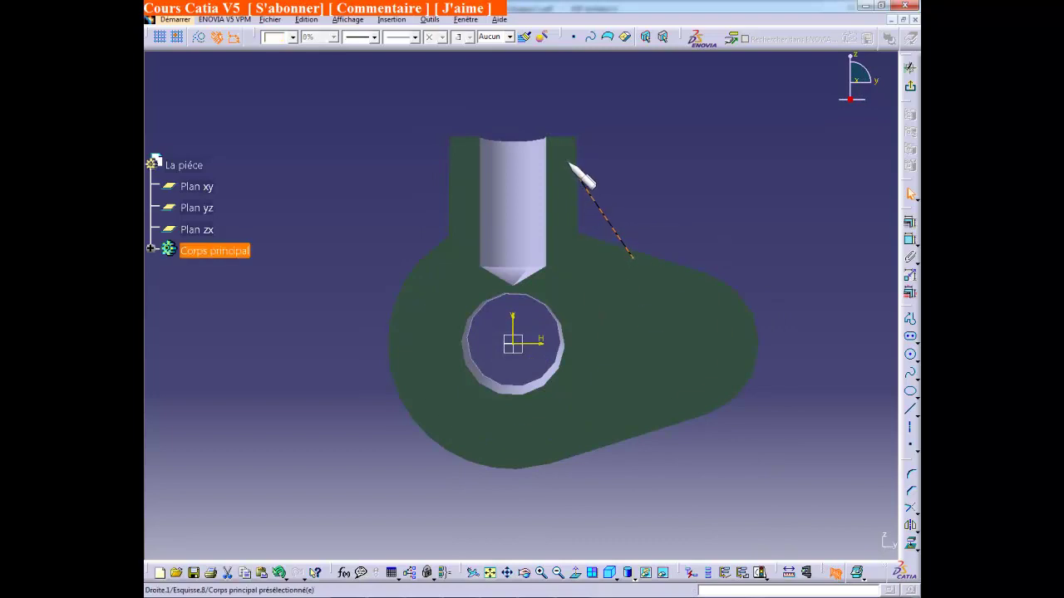
{"action": "left_click_drag", "start_coordinate": [636, 270], "coordinate": [629, 252]}
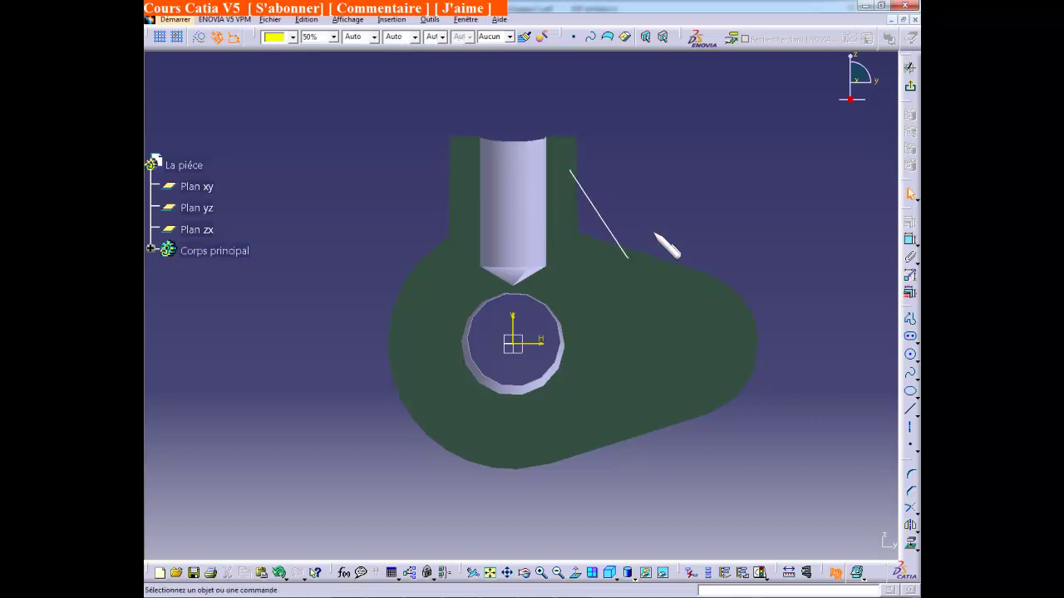
{"action": "left_click", "coordinate": [911, 86]}
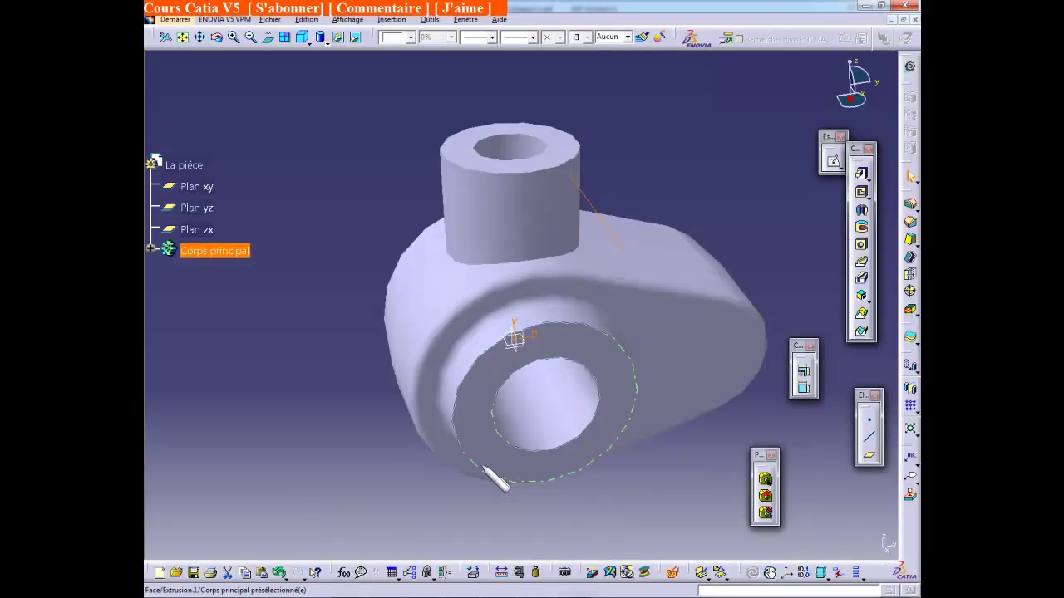
Create a Raidisseur in Simple mode from the slanted line with a thickness of 2 mm
{"action": "left_click", "coordinate": [869, 316]}
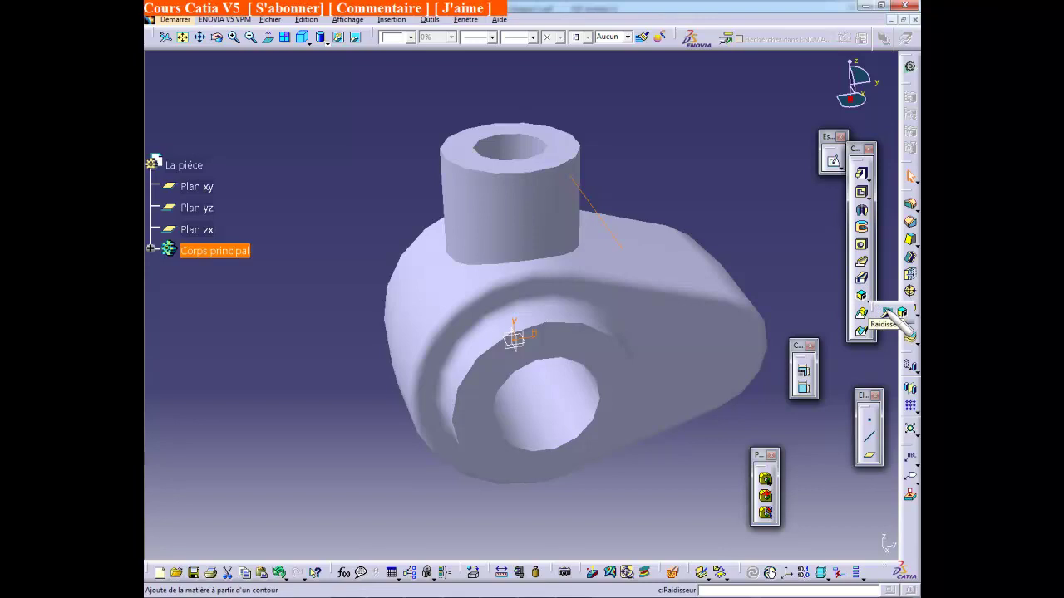
{"action": "left_click", "coordinate": [886, 311]}
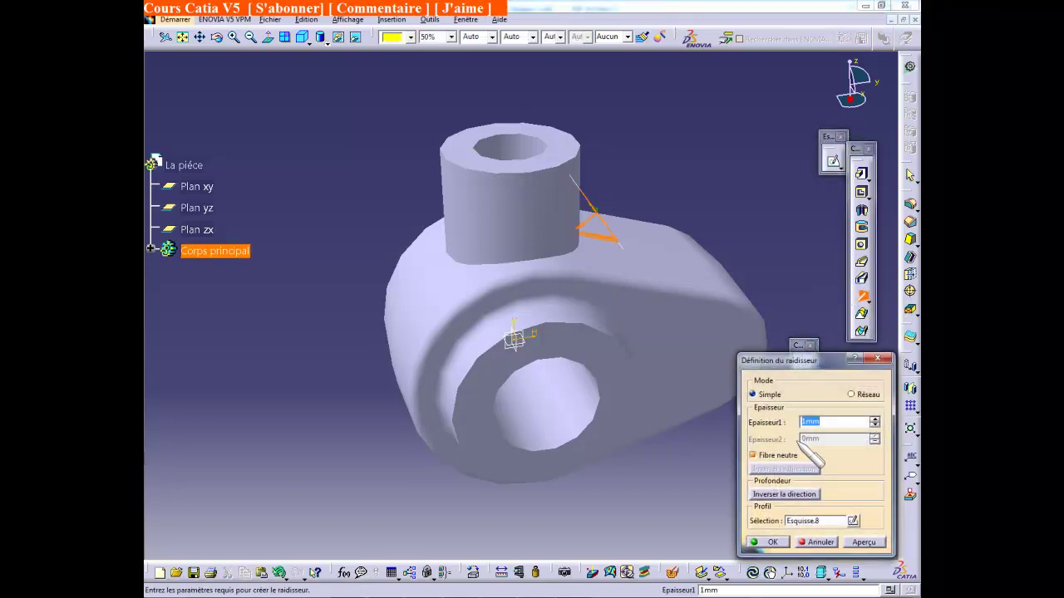
{"action": "middle_click_drag", "start_coordinate": [689, 446], "coordinate": [631, 449]}
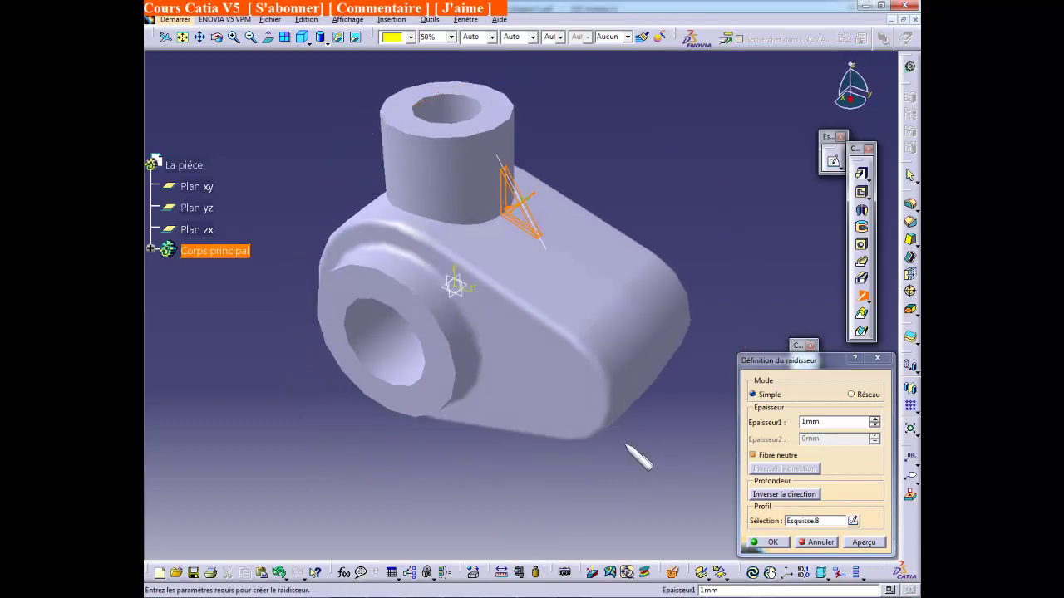
{"action": "left_click", "coordinate": [806, 421]}
{"action": "type", "text": "2"}
{"action": "left_click", "coordinate": [865, 543]}
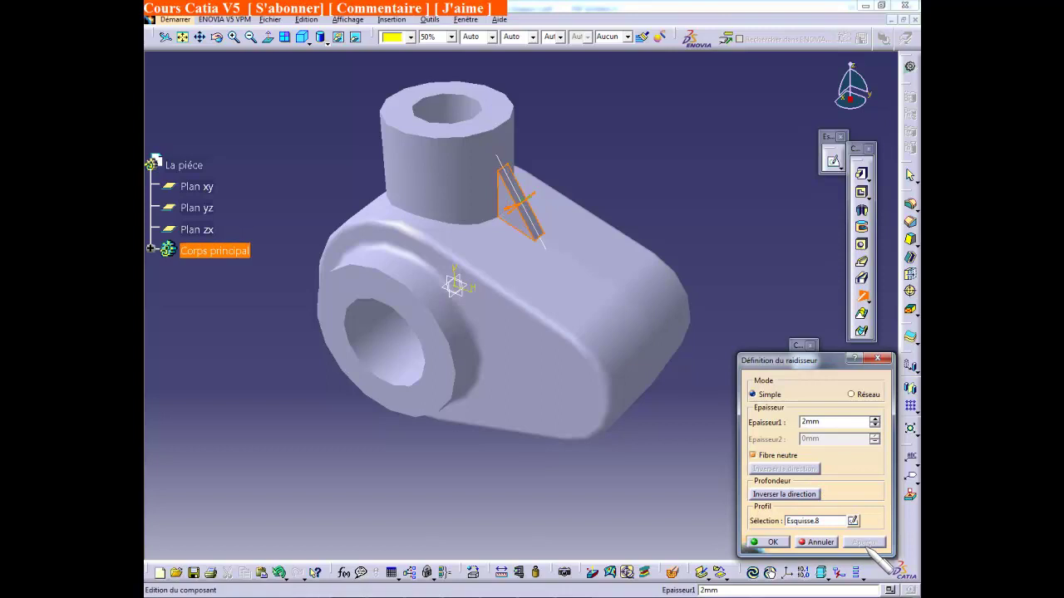
{"action": "left_click", "coordinate": [772, 542]}
{"action": "middle_click_drag", "start_coordinate": [637, 501], "coordinate": [591, 418]}
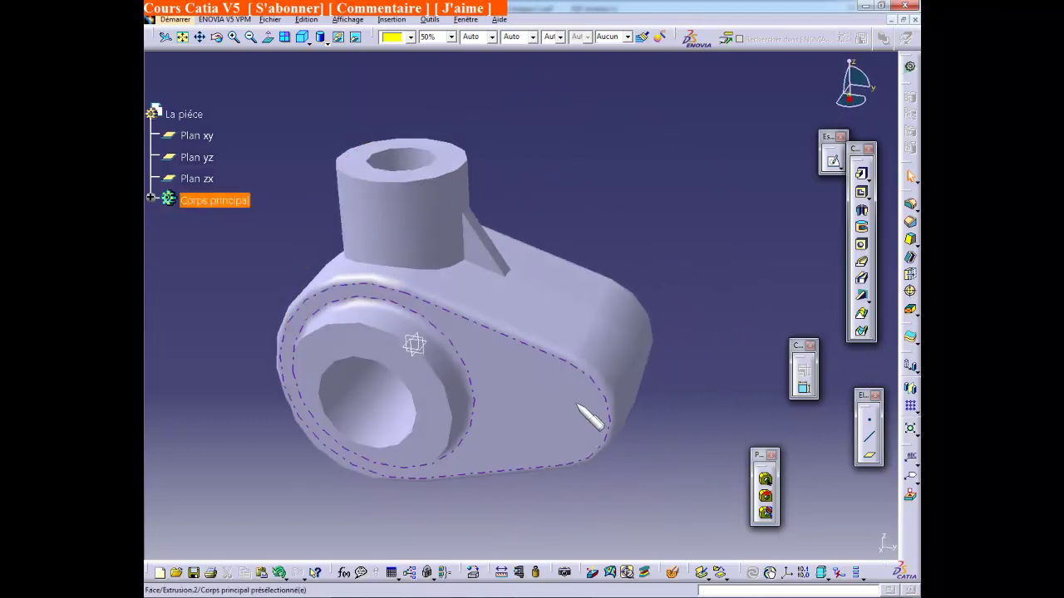
{"action": "middle_click_drag", "start_coordinate": [696, 411], "coordinate": [645, 434]}
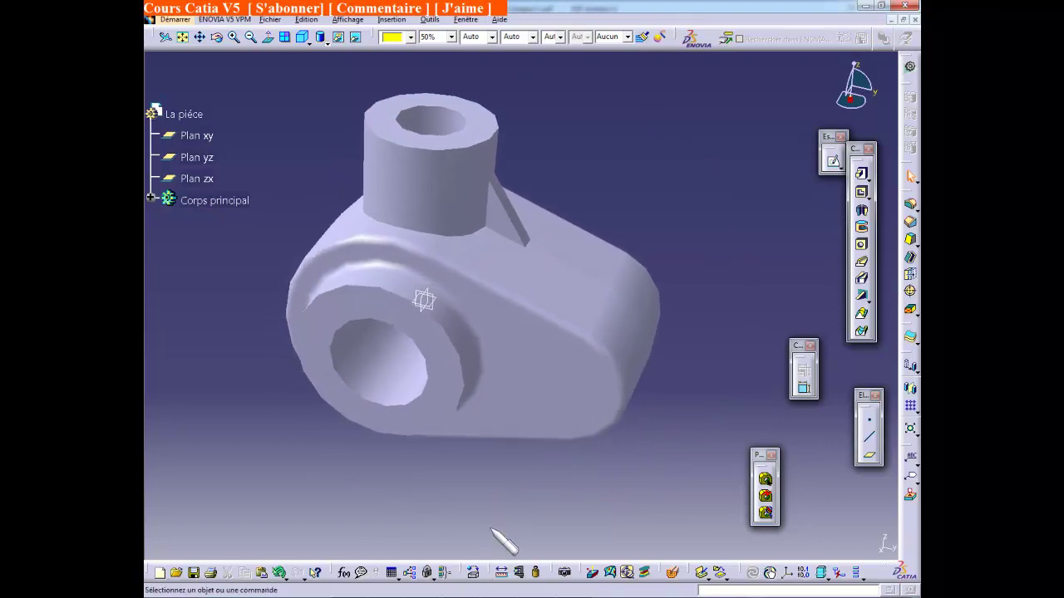
Apply a tritangent fillet (Congé tritangent) to the stiffener, using its two side faces and removing the sloped face between them
{"action": "left_click", "coordinate": [471, 596]}
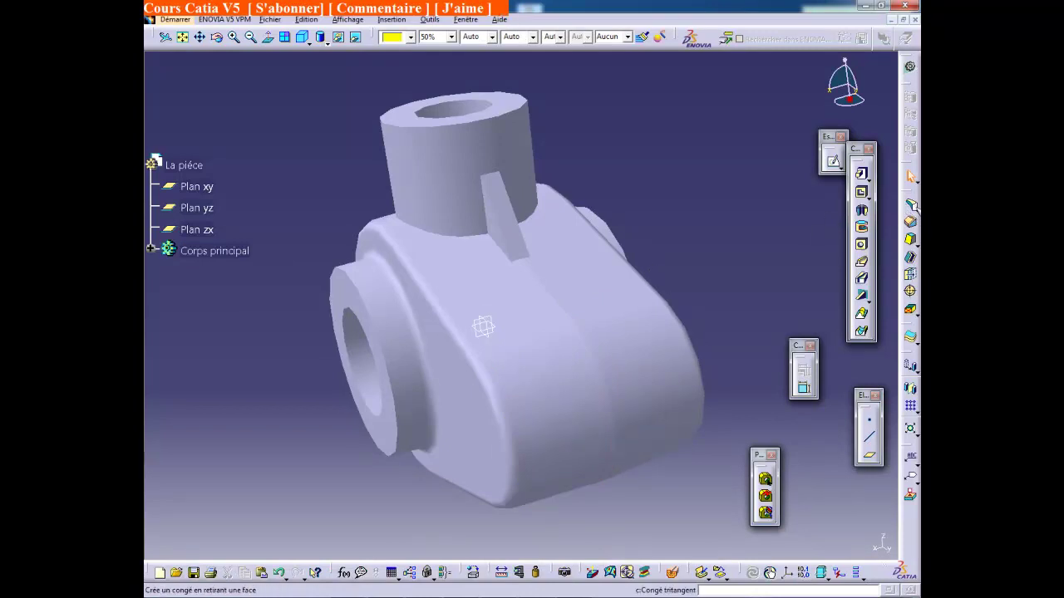
{"action": "left_click", "coordinate": [856, 213]}
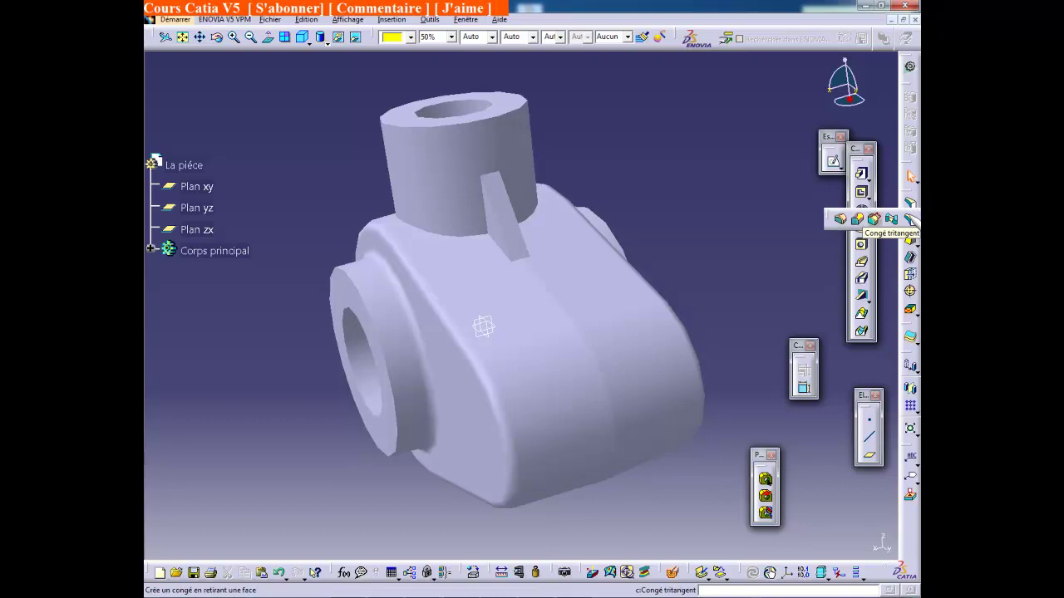
{"action": "left_click", "coordinate": [910, 219]}
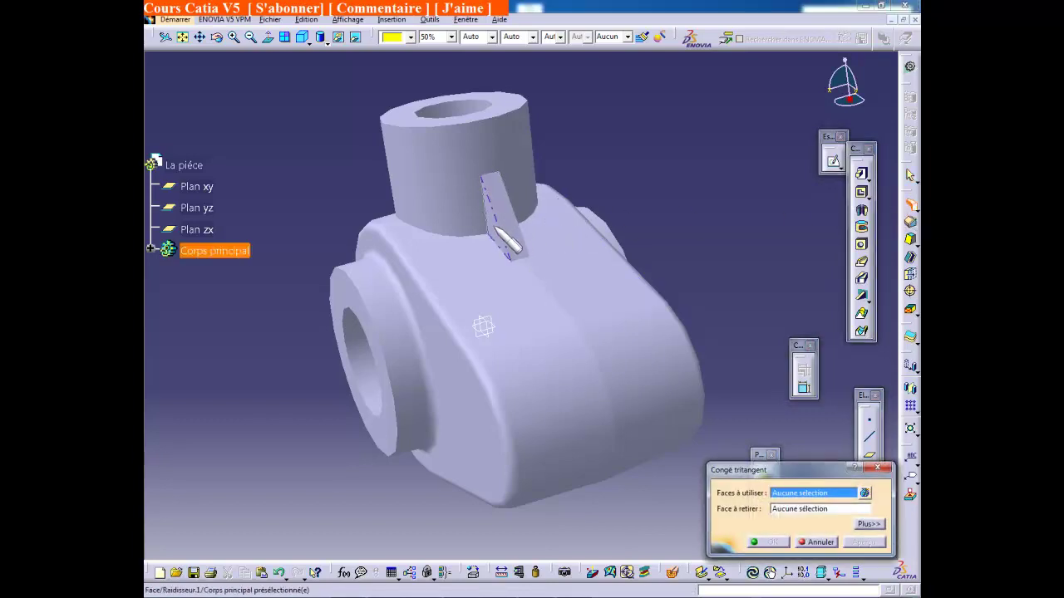
{"action": "left_click", "coordinate": [499, 232]}
{"action": "middle_click_drag", "start_coordinate": [717, 352], "coordinate": [540, 381]}
{"action": "left_click", "coordinate": [629, 241]}
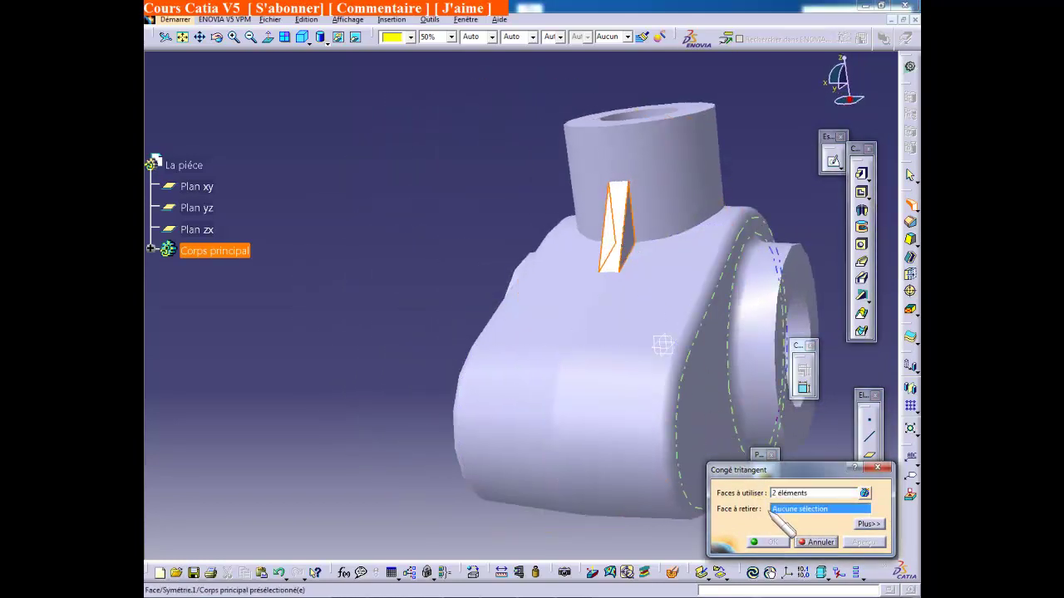
{"action": "left_click", "coordinate": [619, 208]}
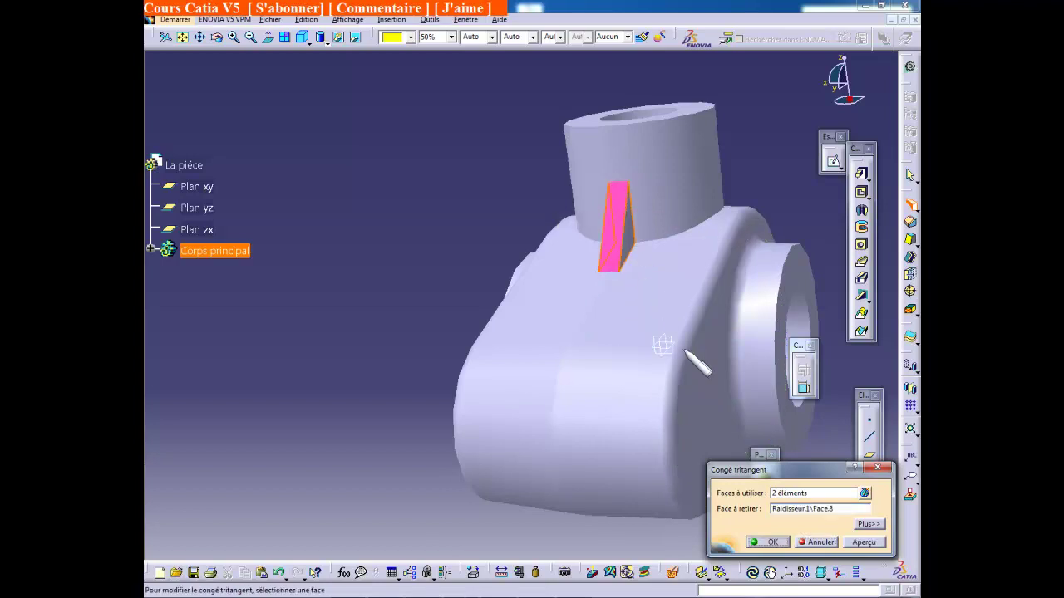
{"action": "left_click", "coordinate": [767, 542]}
{"action": "middle_click_drag", "start_coordinate": [476, 316], "coordinate": [682, 254]}
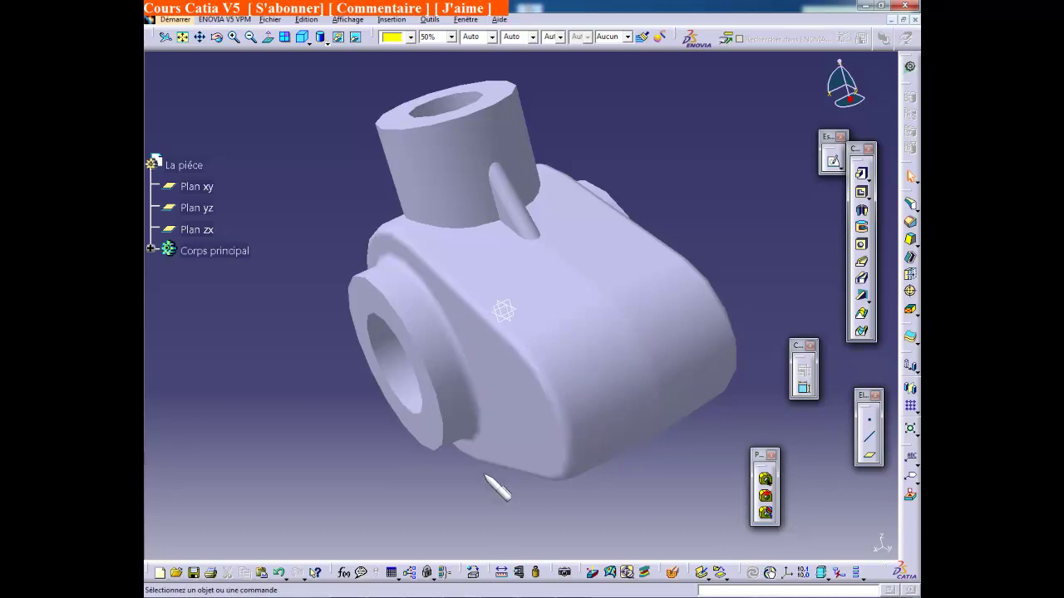
Fillet the stiffener's base edges along the vertical cylinder and the arm with a 1 mm radius in Tangence mode
{"action": "key", "text": "alt+Tab"}
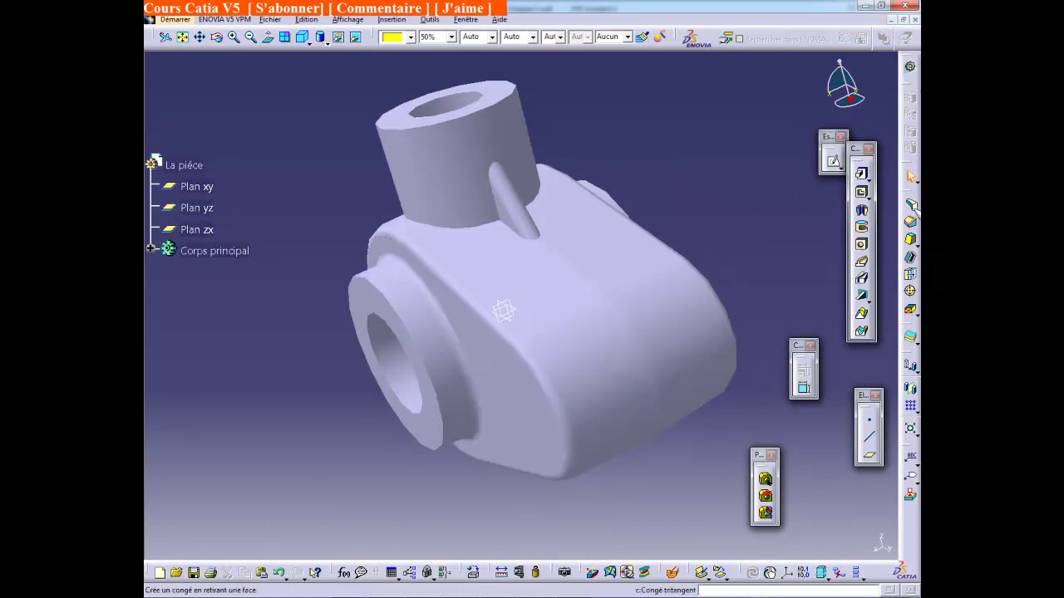
{"action": "left_click", "coordinate": [915, 211]}
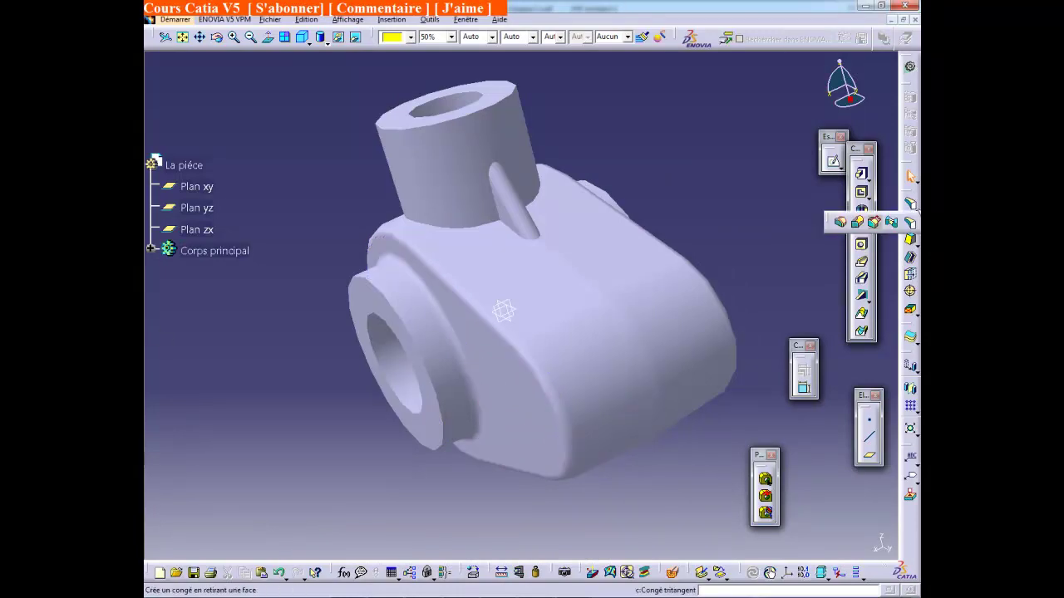
{"action": "left_click", "coordinate": [857, 223]}
{"action": "middle_click_drag", "start_coordinate": [558, 230], "coordinate": [589, 251]}
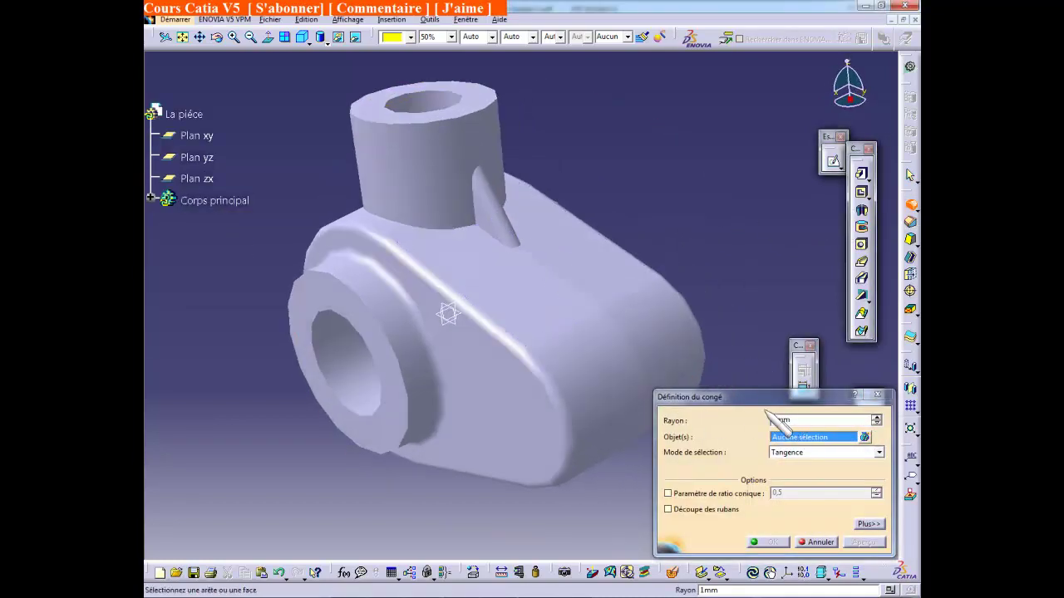
{"action": "left_click", "coordinate": [480, 221]}
{"action": "left_click", "coordinate": [475, 215]}
{"action": "middle_click_drag", "start_coordinate": [517, 284], "coordinate": [199, 261]}
{"action": "middle_click_drag", "start_coordinate": [539, 248], "coordinate": [654, 356]}
{"action": "left_click", "coordinate": [587, 219]}
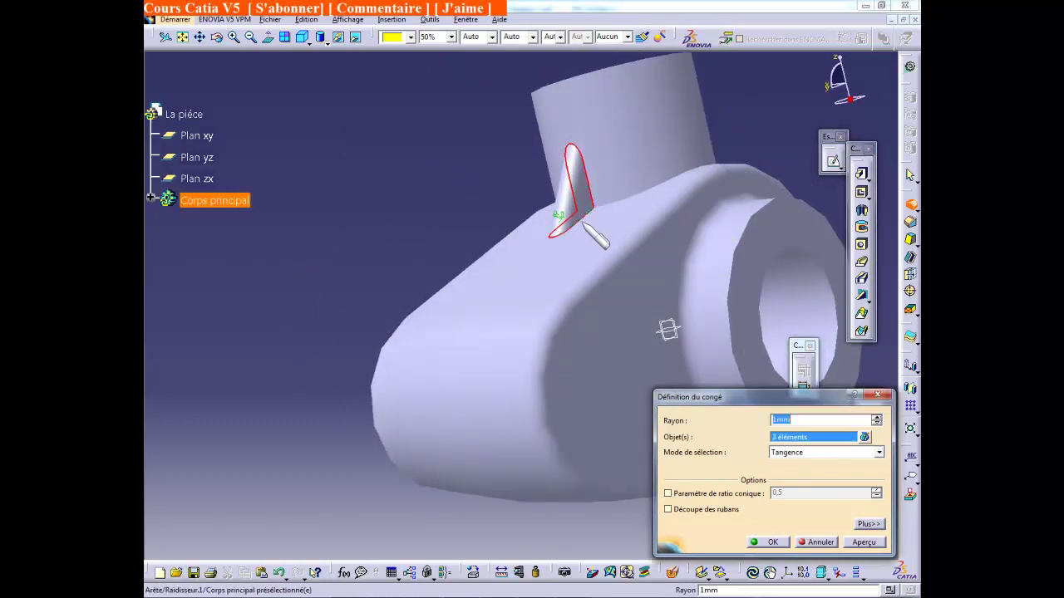
{"action": "left_click", "coordinate": [871, 542]}
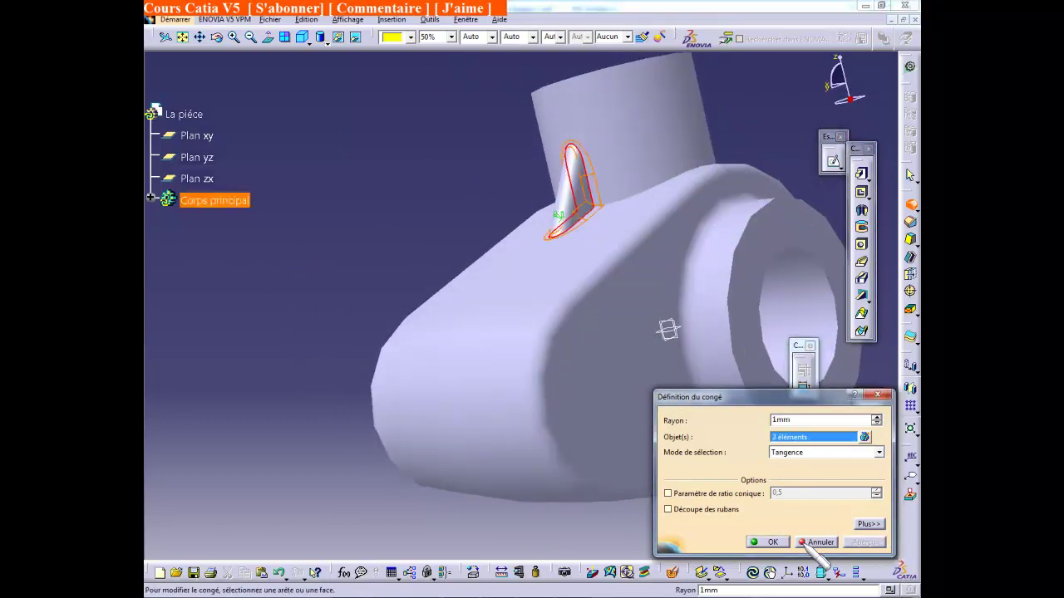
{"action": "left_click", "coordinate": [773, 542]}
{"action": "middle_click_drag", "start_coordinate": [404, 245], "coordinate": [580, 256]}
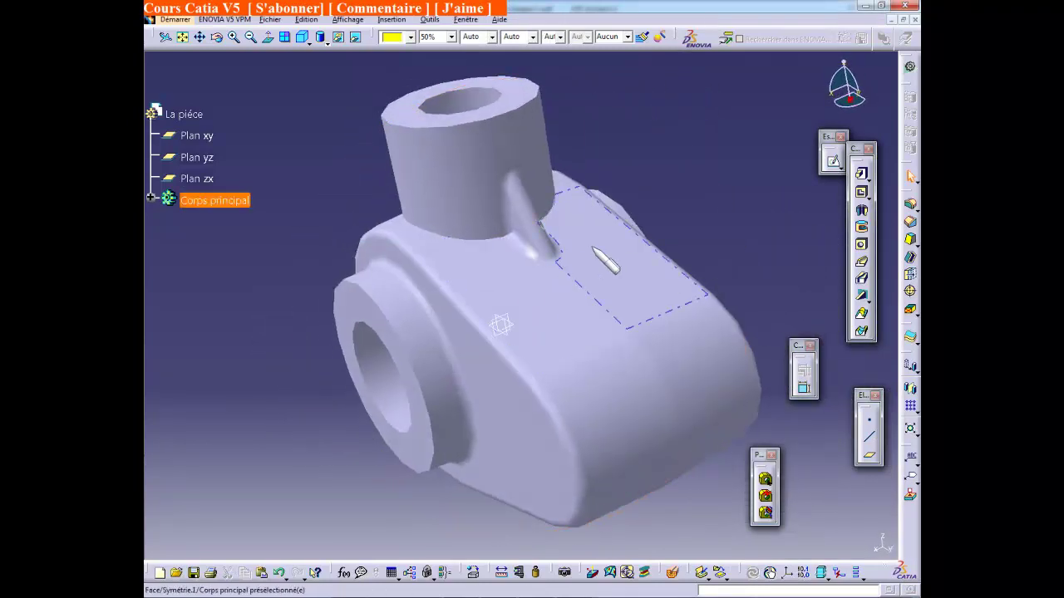
Start a sketch on Plan xy and draw a rectangle about 17 mm long overlapping the arm's end opposite the vertical cylinder
{"action": "middle_click_drag", "start_coordinate": [647, 216], "coordinate": [648, 205]}
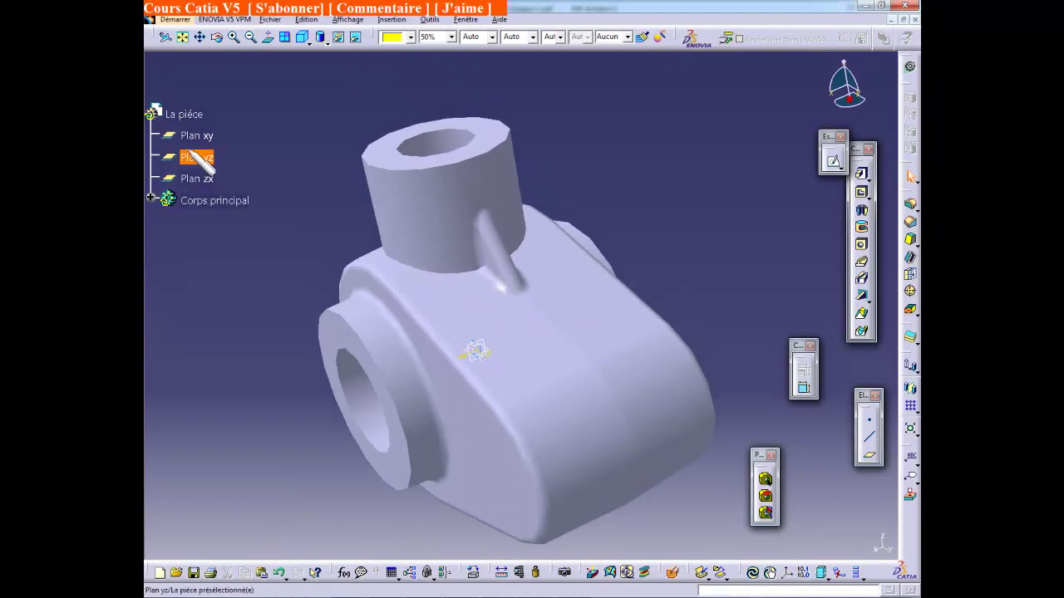
{"action": "left_click", "coordinate": [199, 143]}
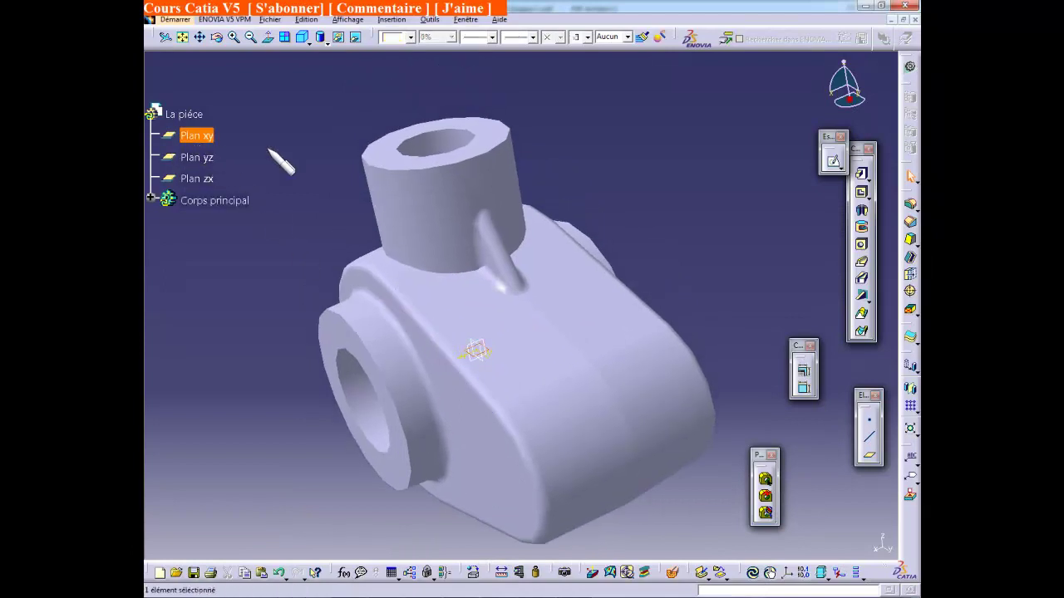
{"action": "left_click", "coordinate": [833, 163]}
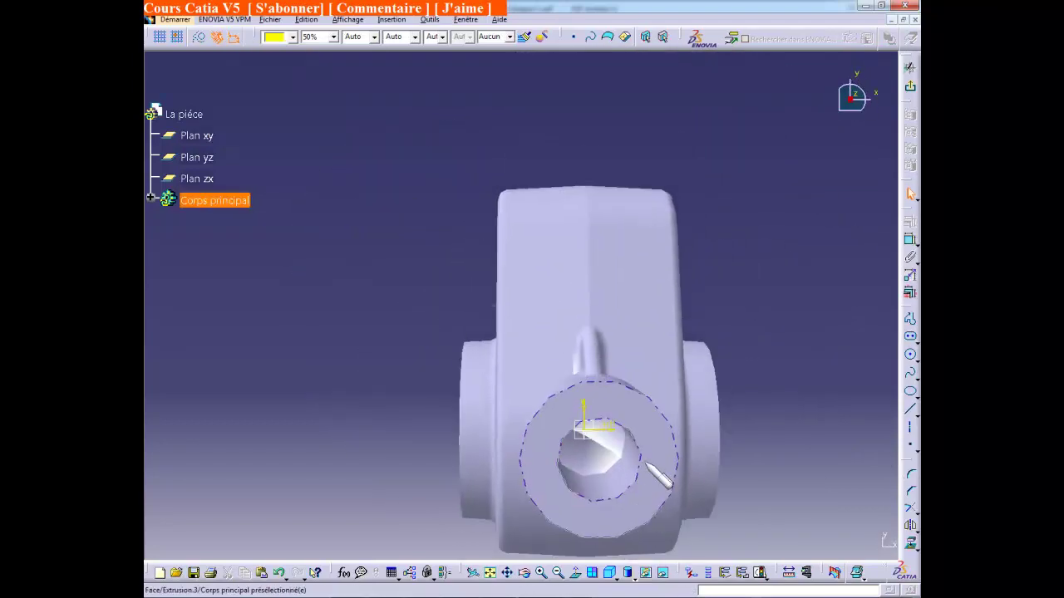
{"action": "left_click", "coordinate": [915, 340]}
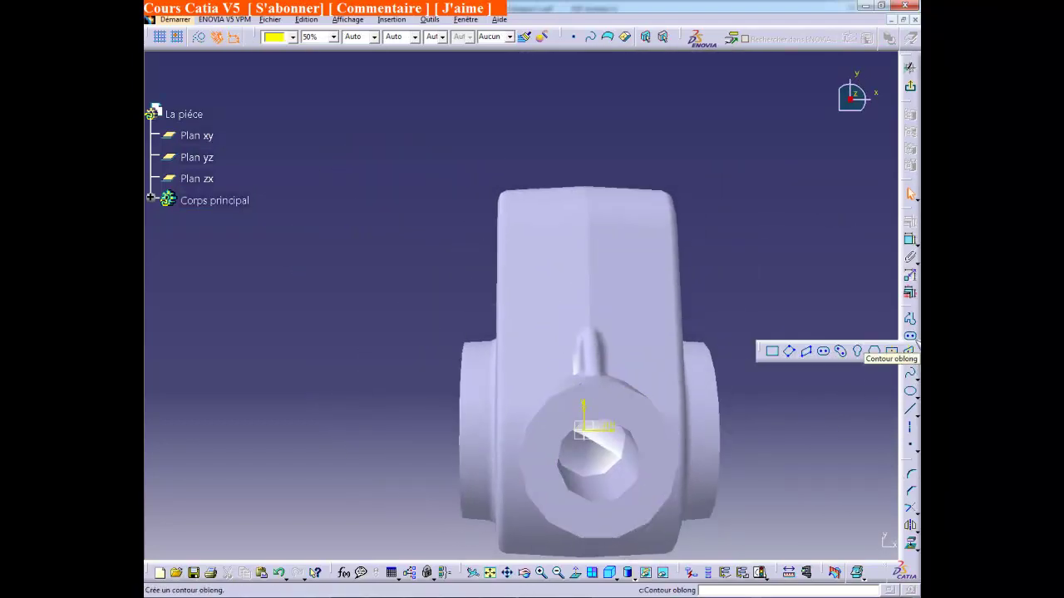
{"action": "left_click", "coordinate": [773, 351]}
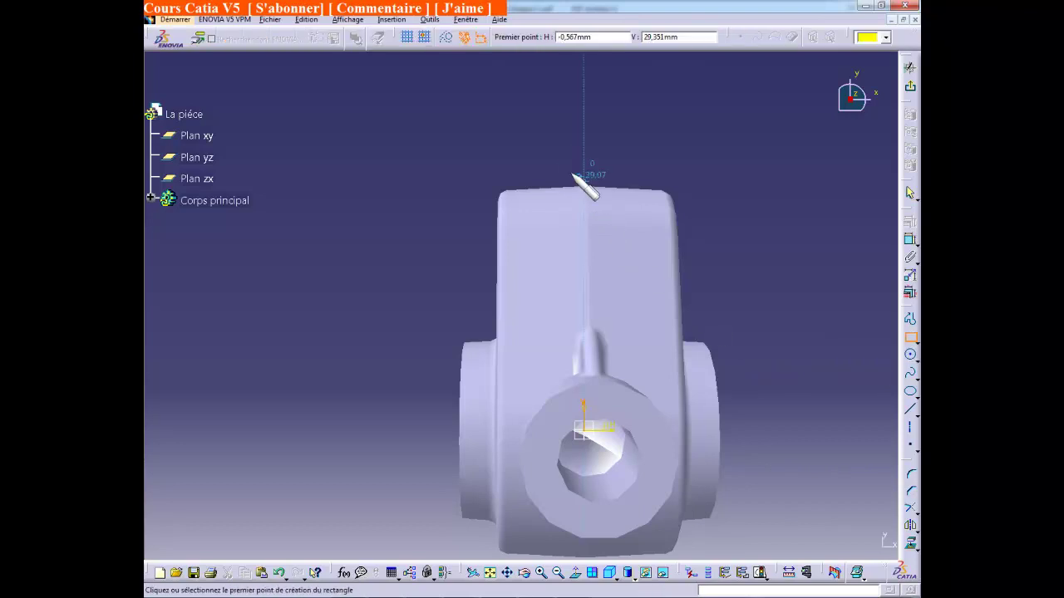
{"action": "left_click", "coordinate": [562, 162]}
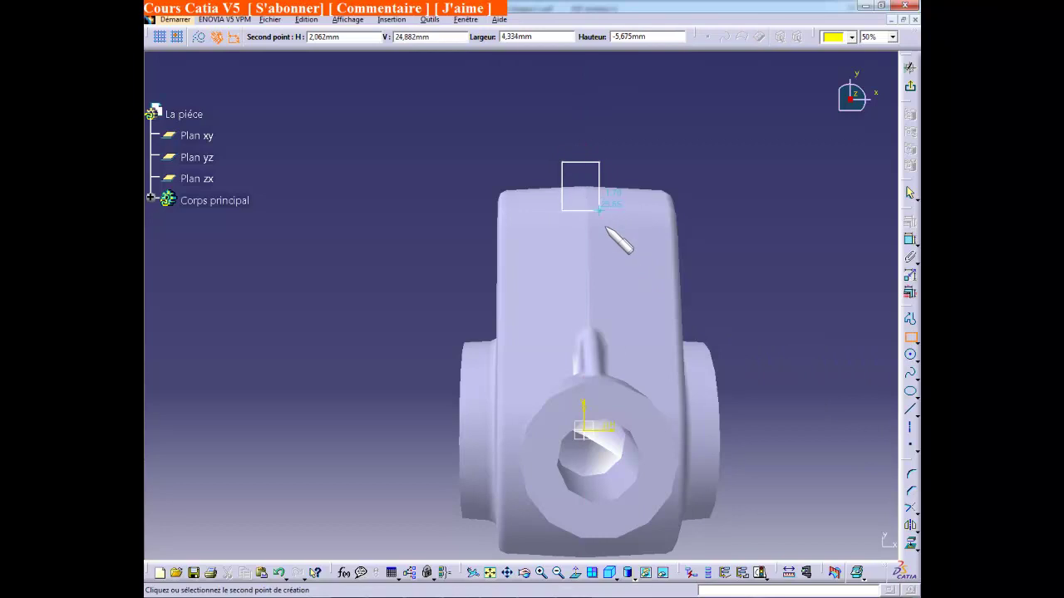
{"action": "left_click", "coordinate": [618, 270]}
{"action": "left_click", "coordinate": [798, 261]}
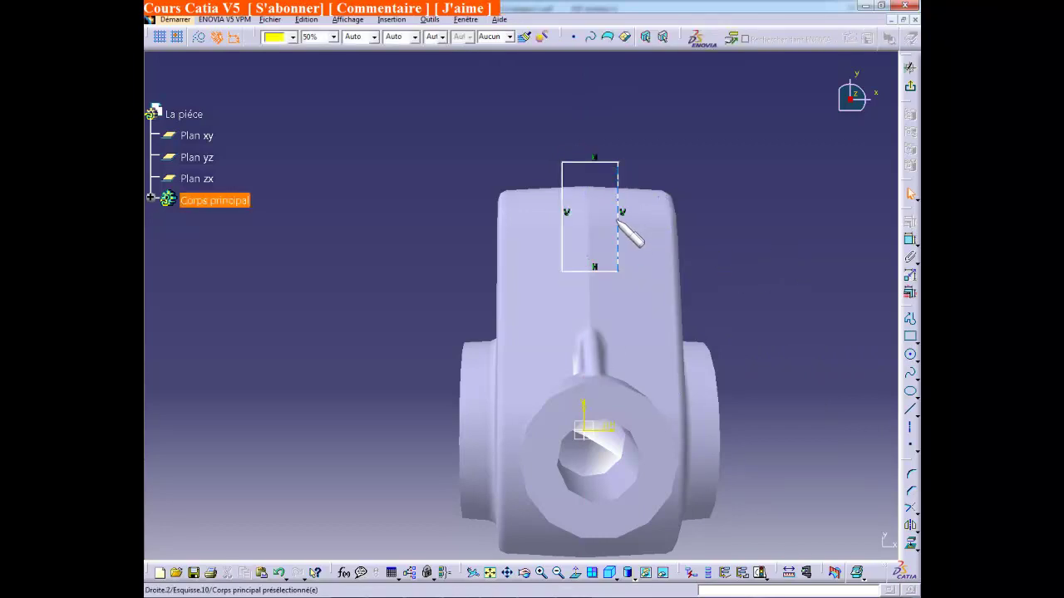
Constrain the rectangle's two long sides to be symmetric about the sketch's vertical axis
{"action": "left_click", "coordinate": [619, 221]}
{"action": "left_click", "coordinate": [564, 181], "text": "ctrl"}
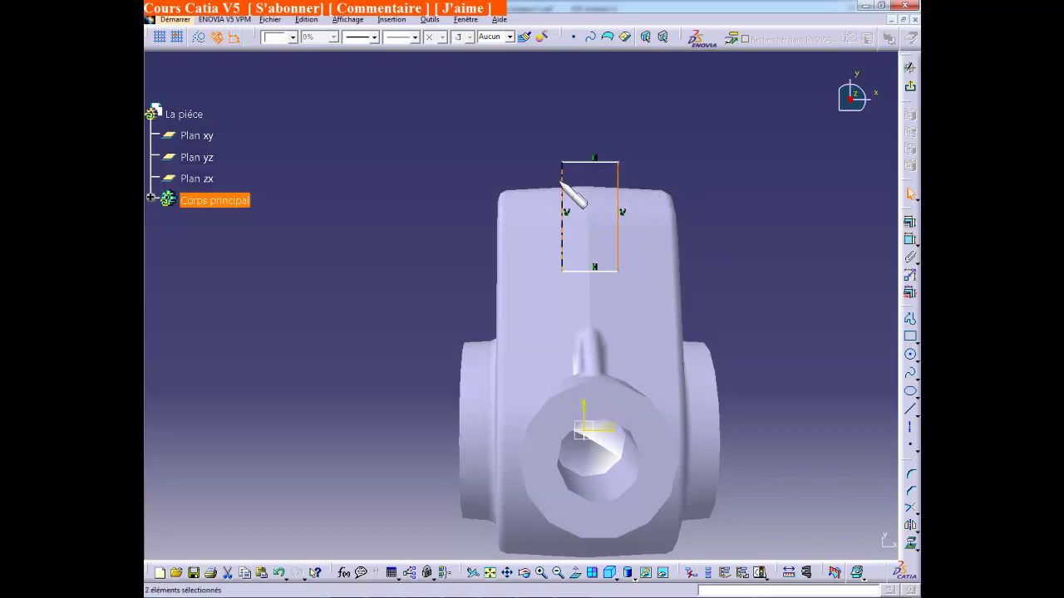
{"action": "left_click", "coordinate": [586, 424], "text": "ctrl"}
{"action": "left_click", "coordinate": [910, 239]}
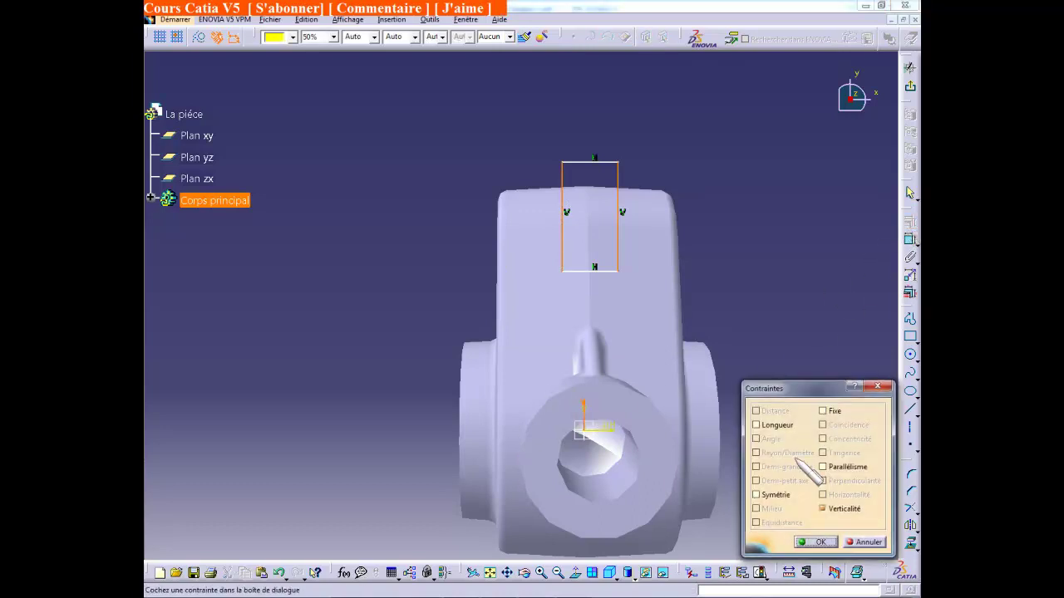
{"action": "left_click", "coordinate": [756, 495]}
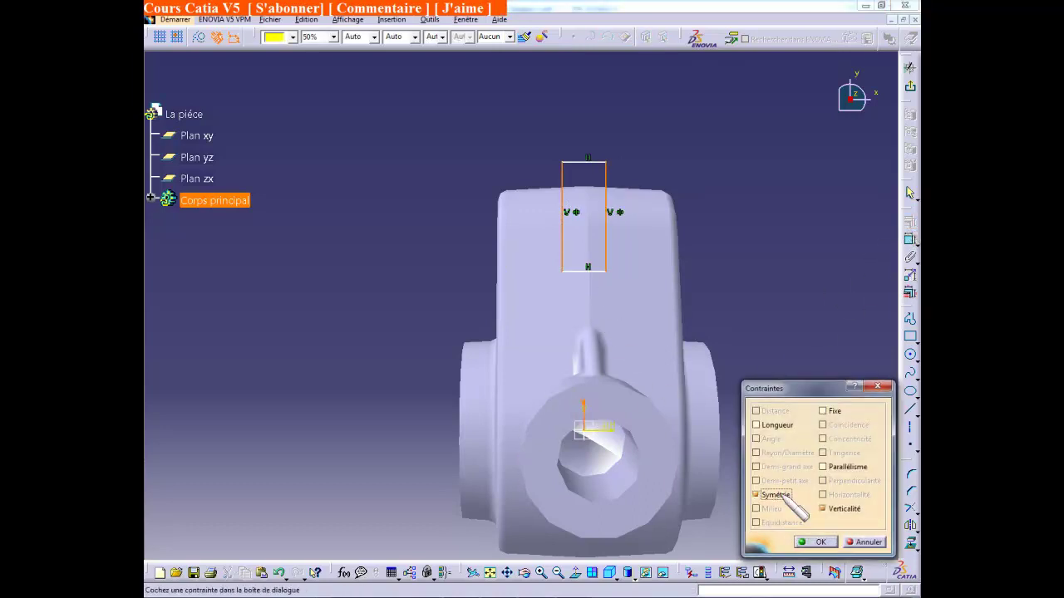
{"action": "left_click", "coordinate": [826, 543]}
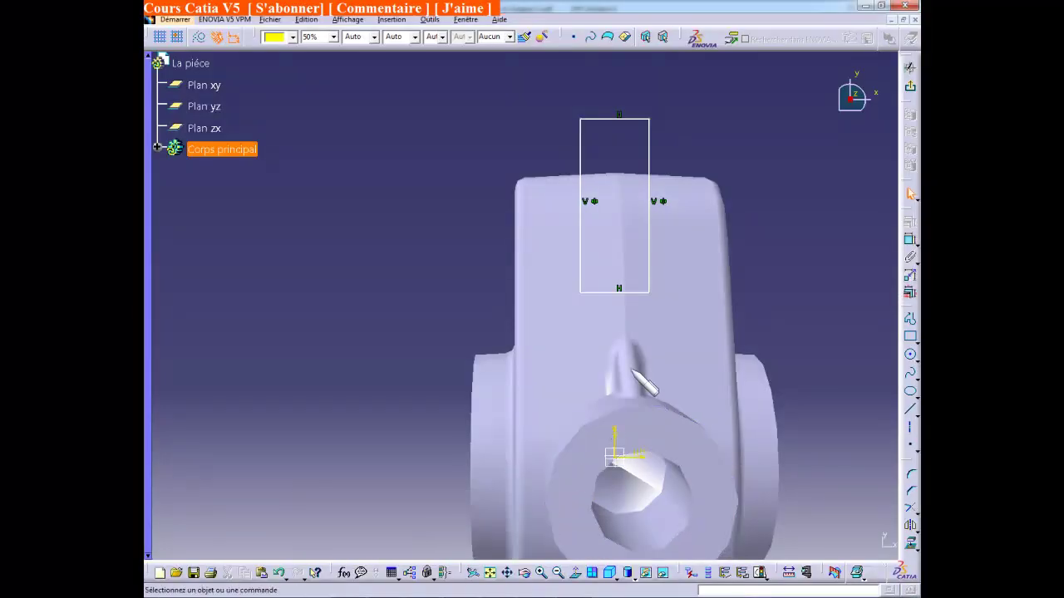
{"action": "left_click", "coordinate": [794, 232]}
Dimension the rectangle with a width of 6 mm and a length of 20 mm
{"action": "left_click", "coordinate": [911, 241]}
{"action": "left_click", "coordinate": [615, 119]}
{"action": "left_click", "coordinate": [611, 98]}
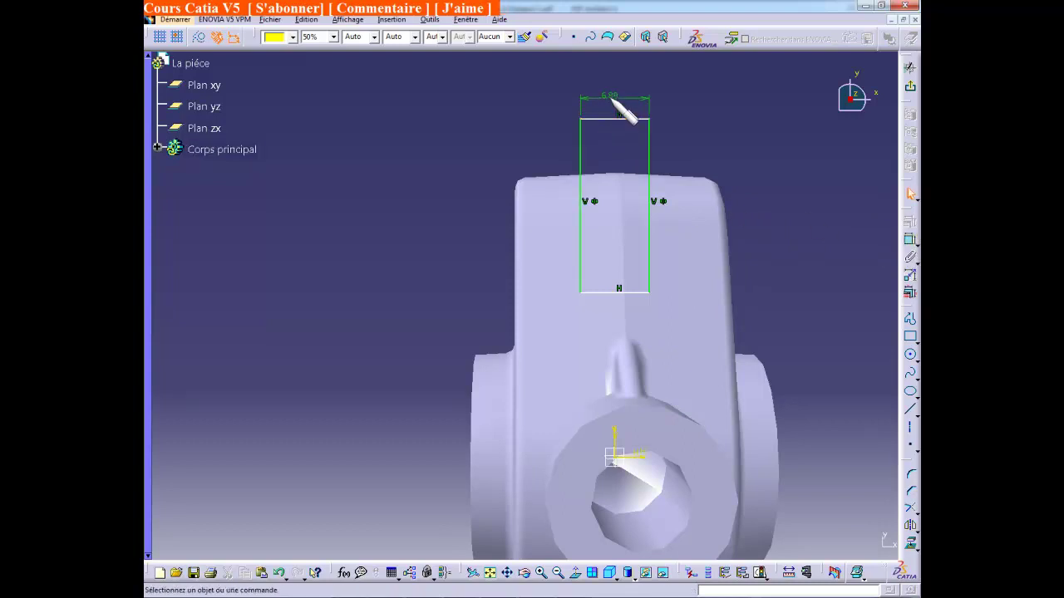
{"action": "double_click", "coordinate": [611, 98]}
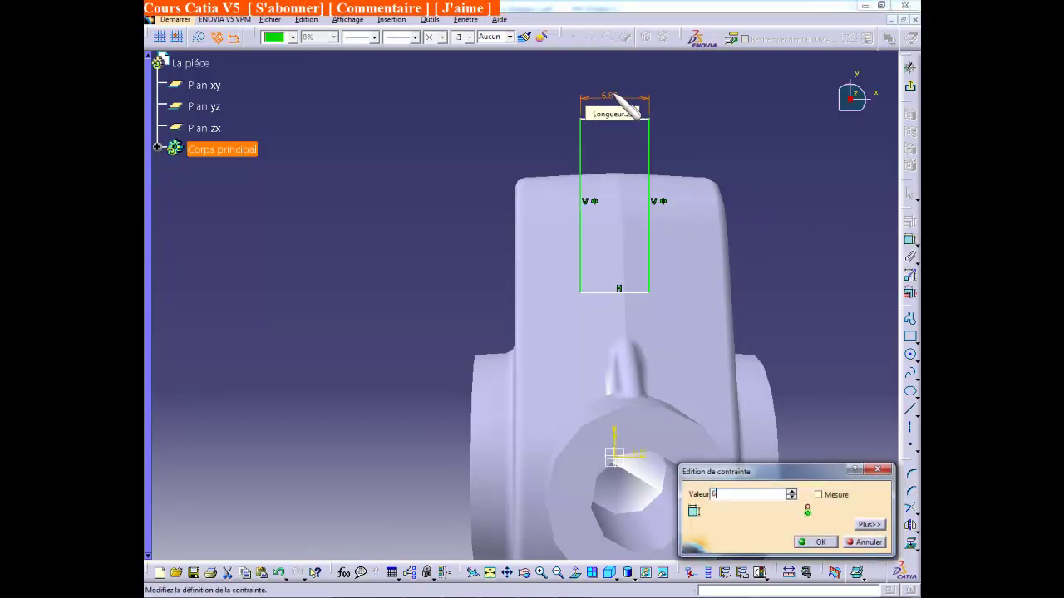
{"action": "type", "text": "6"}
{"action": "key", "text": "Return"}
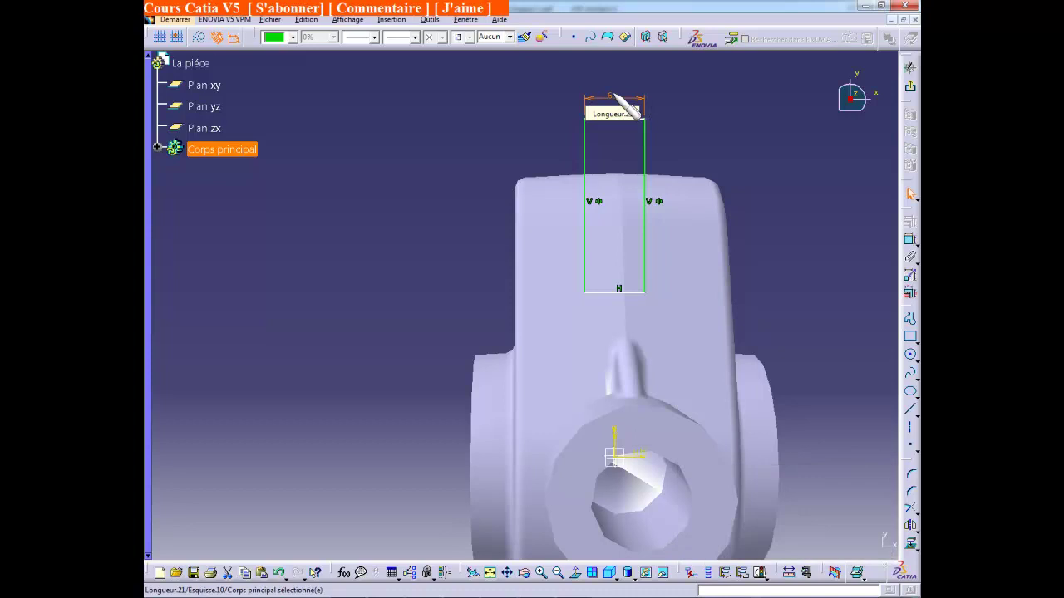
{"action": "left_click", "coordinate": [911, 241]}
{"action": "left_click", "coordinate": [646, 163]}
{"action": "double_click", "coordinate": [773, 187]}
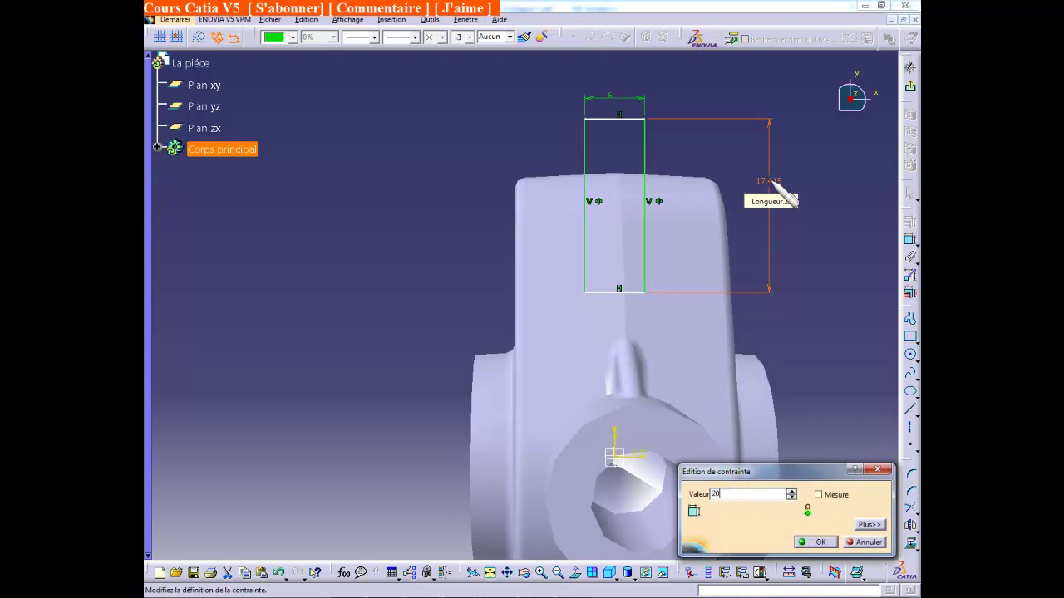
{"action": "key", "text": "Return"}
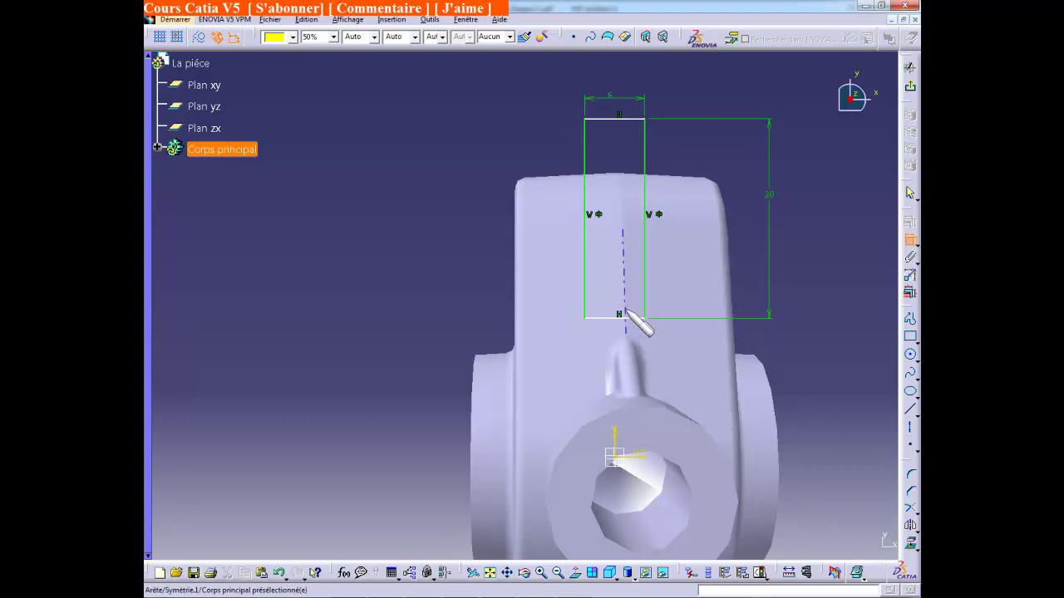
Set a 15 mm distance between the end of the arm's centre edge and the rectangle's outer short side, and exit the sketch
{"action": "left_click", "coordinate": [623, 230]}
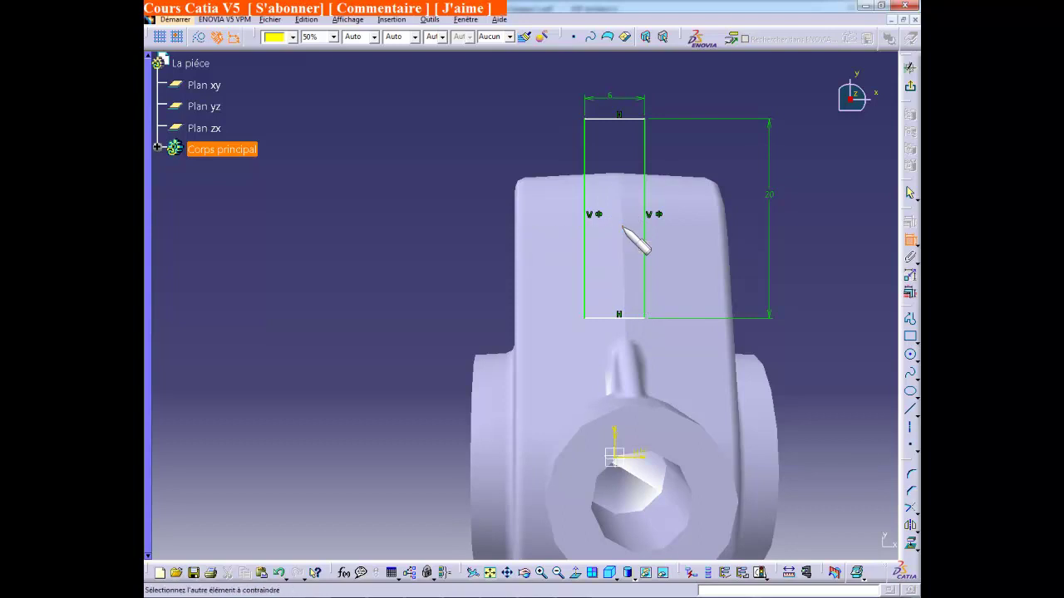
{"action": "left_click", "coordinate": [614, 120]}
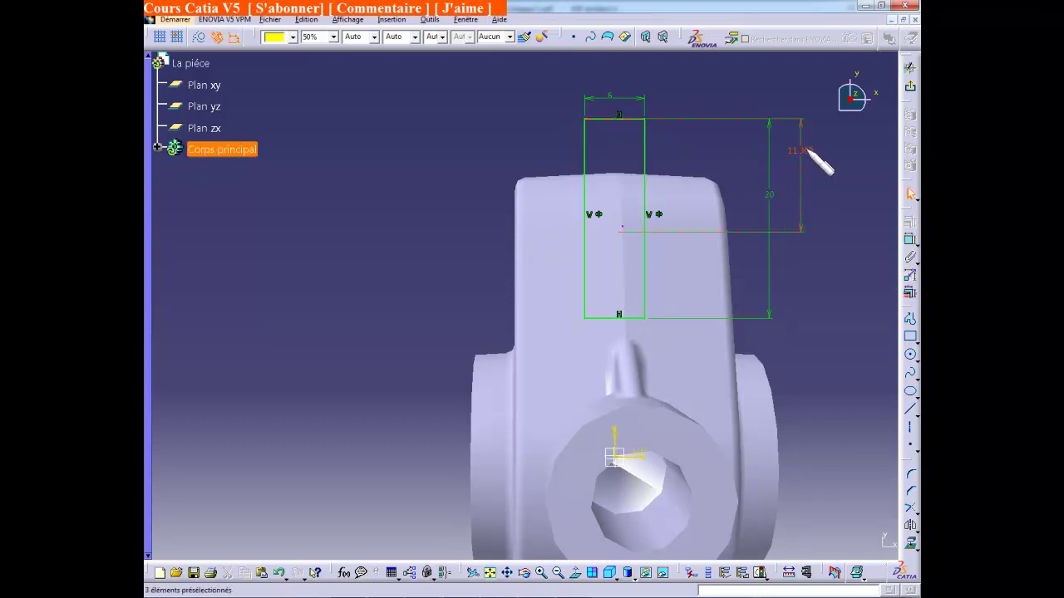
{"action": "double_click", "coordinate": [808, 151]}
{"action": "type", "text": "15"}
{"action": "key", "text": "Return"}
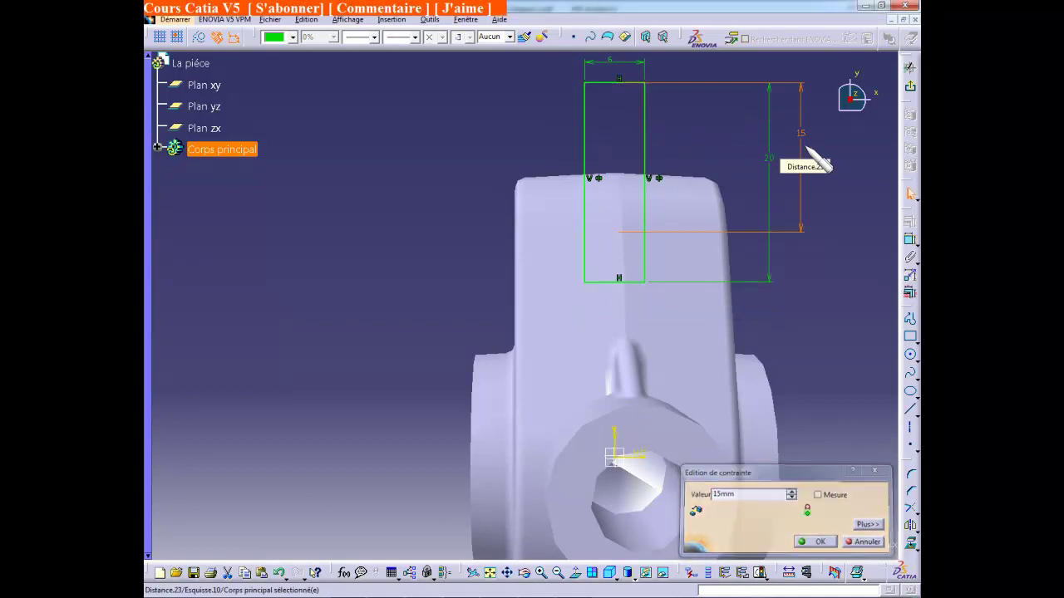
{"action": "left_click", "coordinate": [842, 302]}
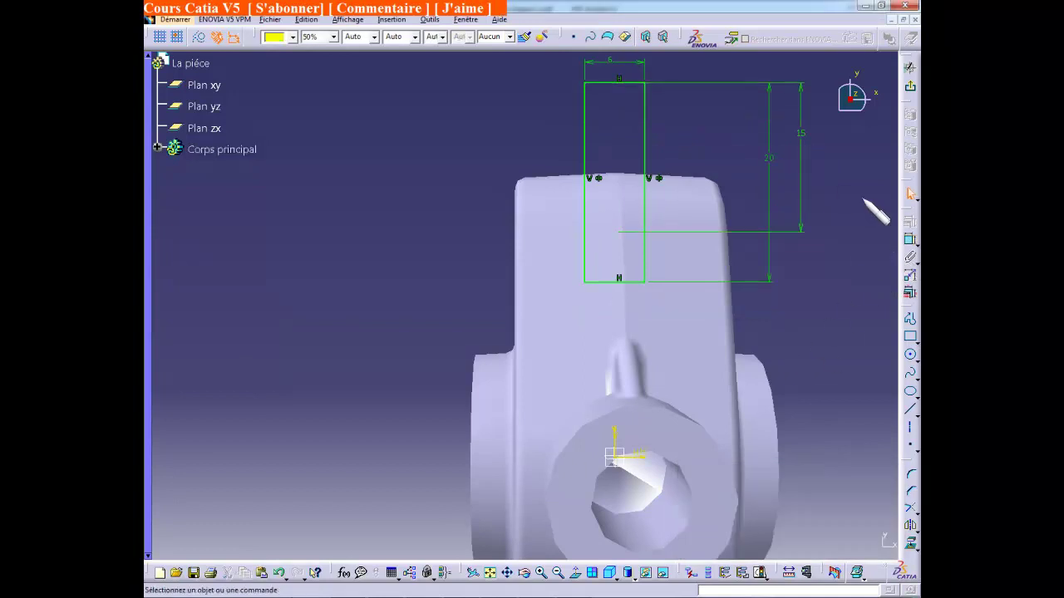
{"action": "left_click", "coordinate": [912, 88]}
Cut the rectangle as a 24 mm deep Poche with symmetric extension through the arm's end, and switch back to the tutorial document
{"action": "mouse_move", "coordinate": [646, 430]}
{"action": "middle_mouse_down"}
{"action": "mouse_move", "coordinate": [655, 394]}
{"action": "mouse_move", "coordinate": [637, 304]}
{"action": "mouse_move", "coordinate": [632, 373]}
{"action": "middle_mouse_up"}
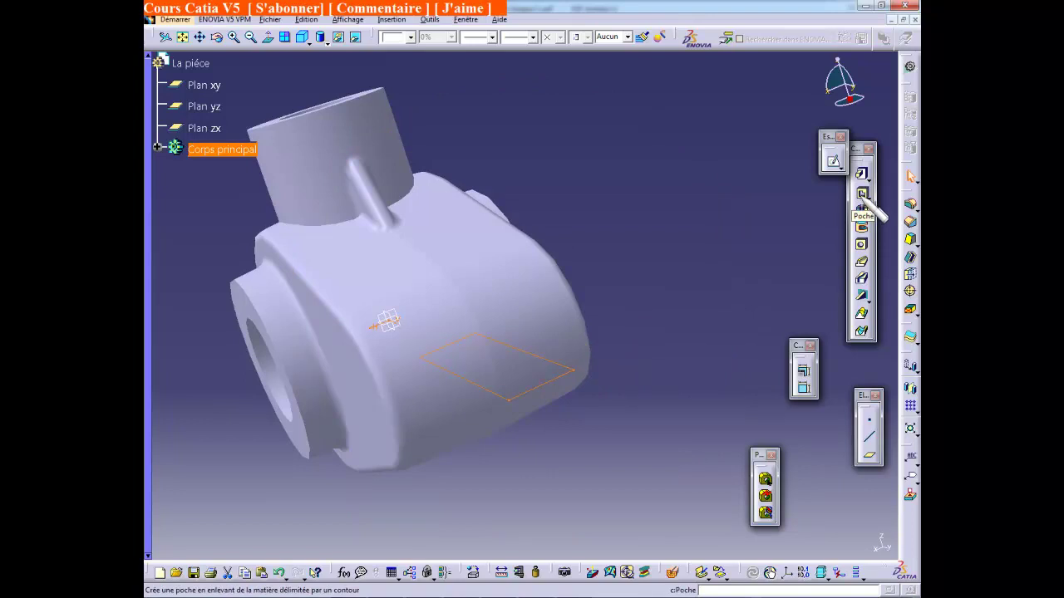
{"action": "left_click", "coordinate": [863, 194]}
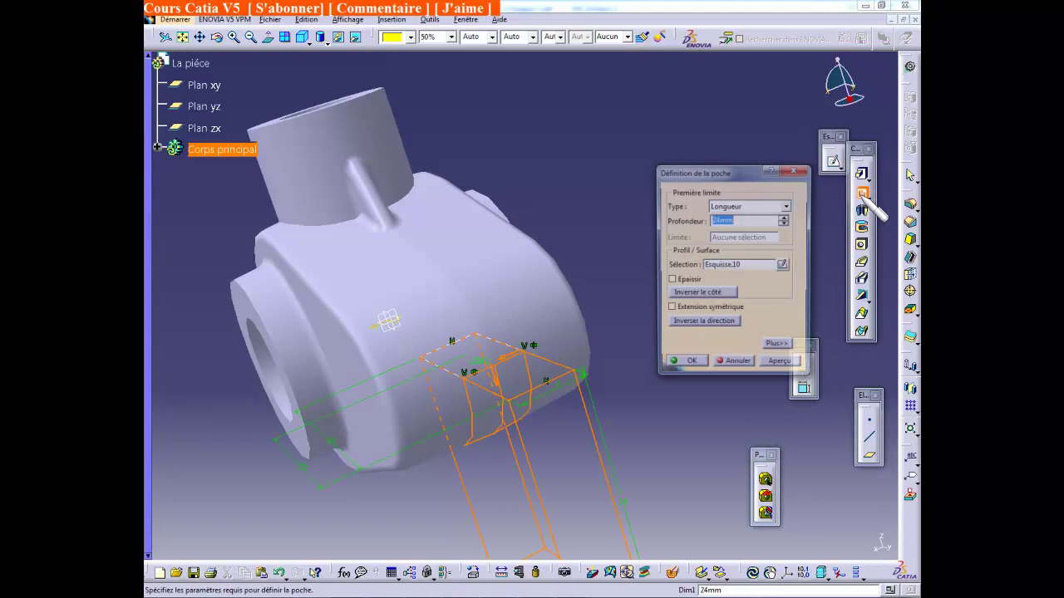
{"action": "left_click", "coordinate": [670, 309]}
{"action": "middle_click_drag", "start_coordinate": [537, 458], "coordinate": [599, 406]}
{"action": "left_click", "coordinate": [781, 366]}
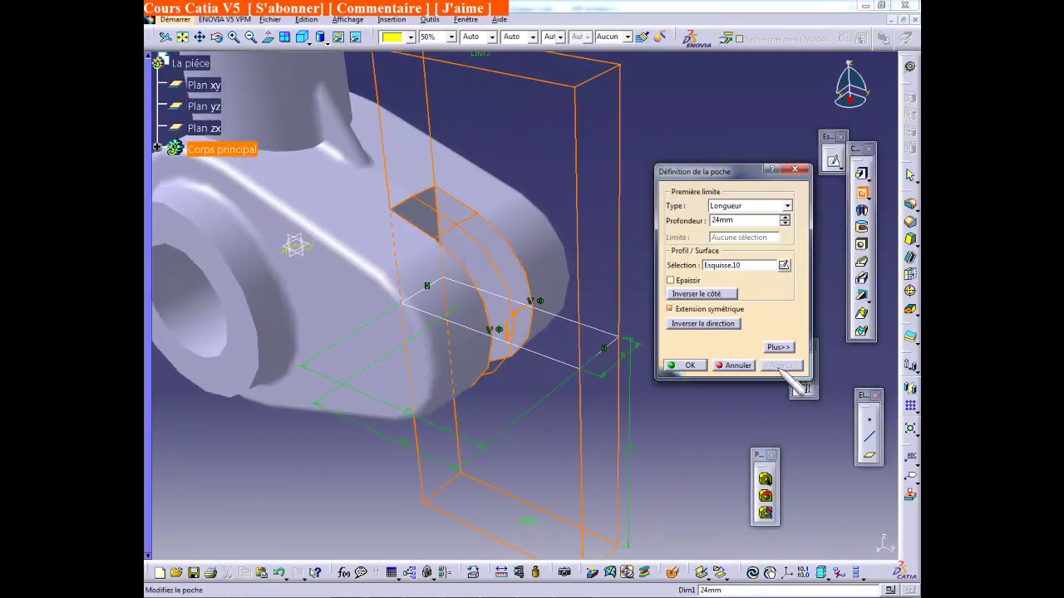
{"action": "left_click", "coordinate": [686, 367]}
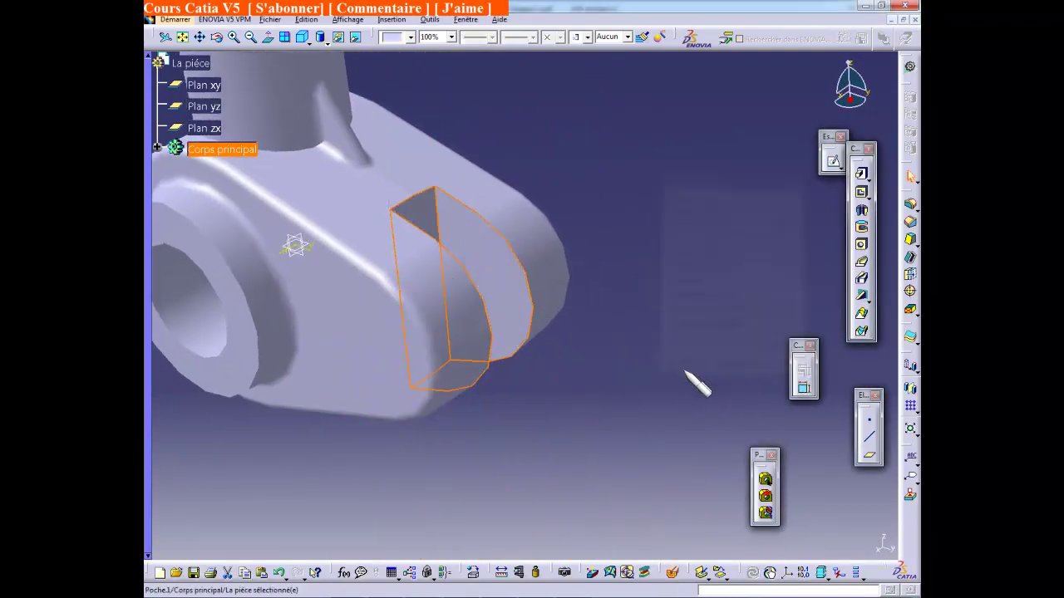
{"action": "middle_click_drag", "start_coordinate": [696, 404], "coordinate": [576, 392]}
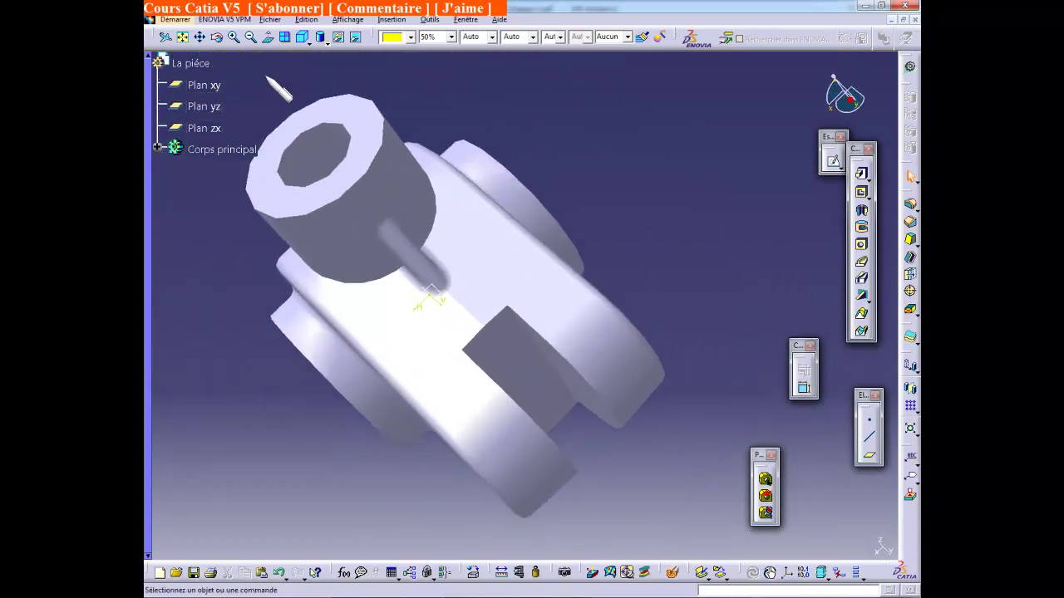
{"action": "left_click", "coordinate": [183, 38]}
{"action": "middle_click_drag", "start_coordinate": [356, 329], "coordinate": [515, 237]}
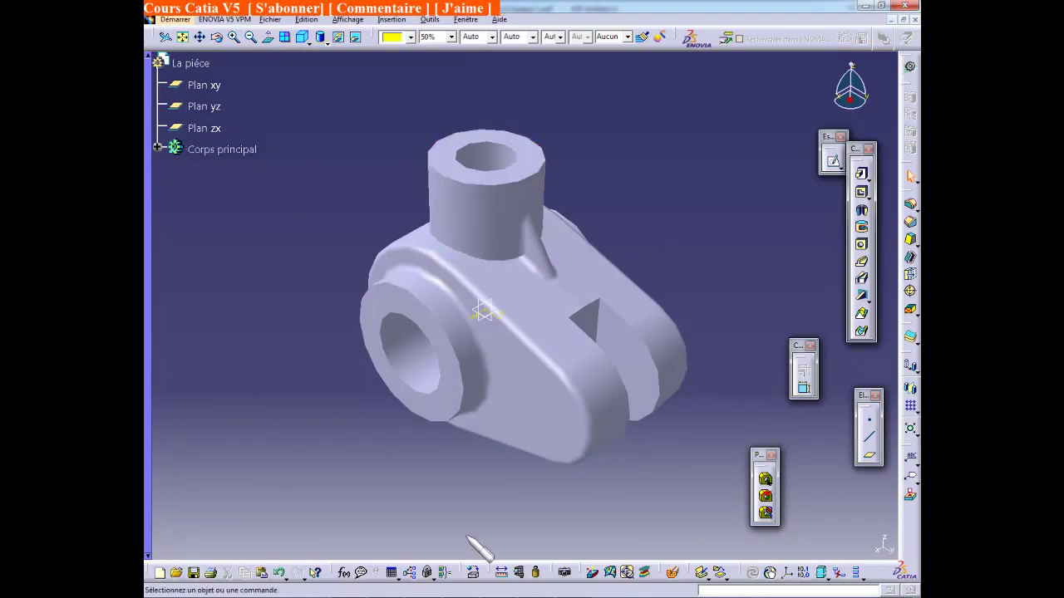
{"action": "key", "text": "alt+Tab"}
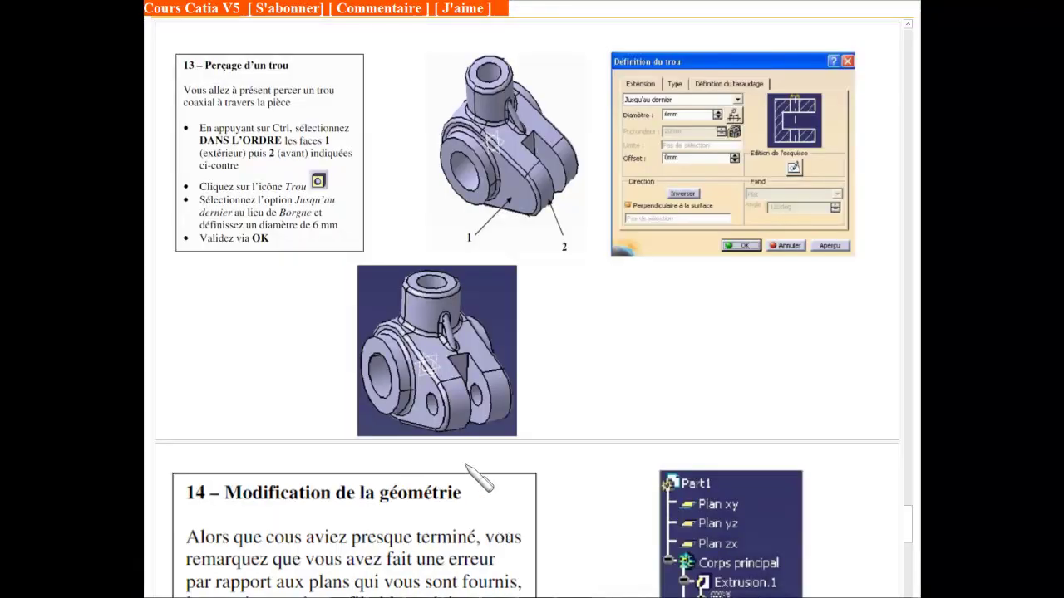